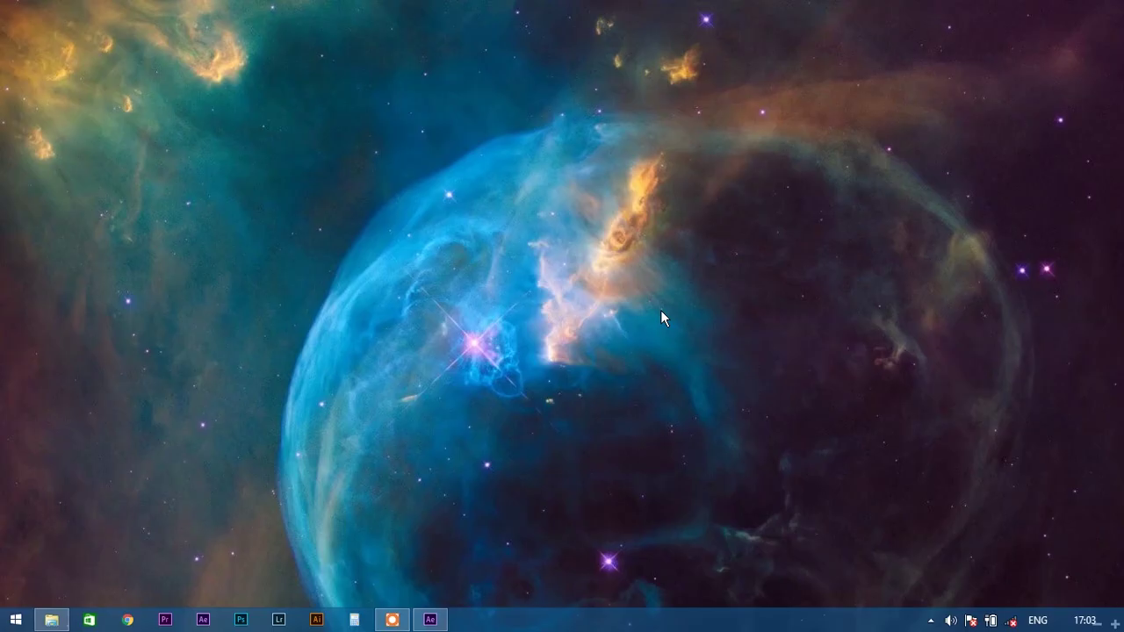
# - Switch to After Effects and create a composition named Main Comp at 1920 x 1080, 24 fps and 20 seconds
pyautogui.click(429, 620)
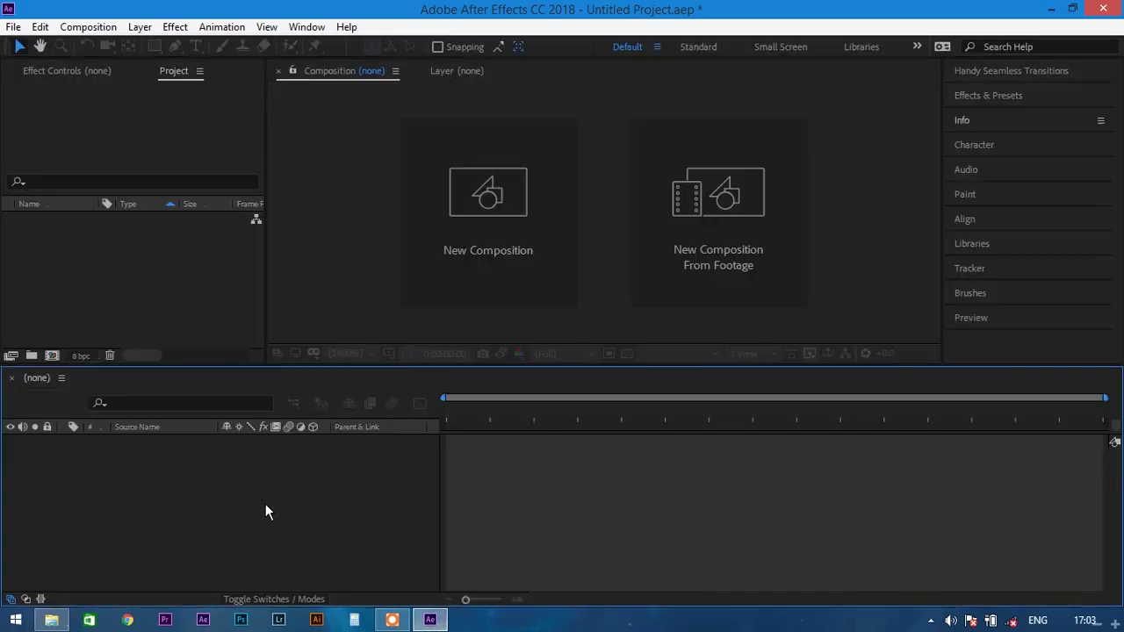
pyautogui.click(52, 355)
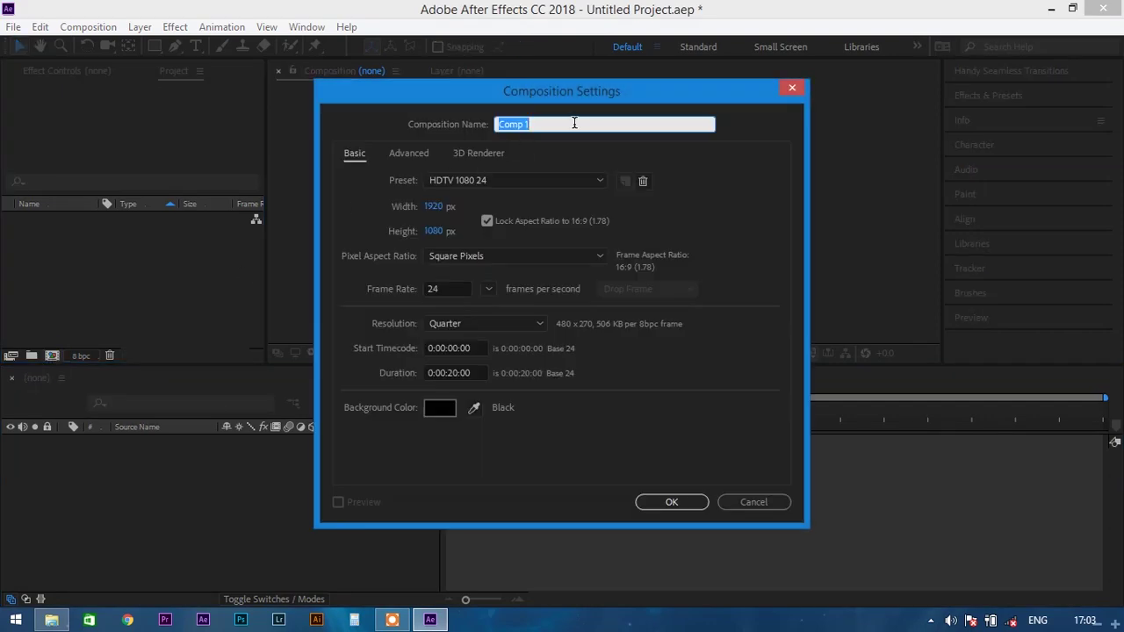
pyautogui.write('Main')
pyautogui.click(672, 501)
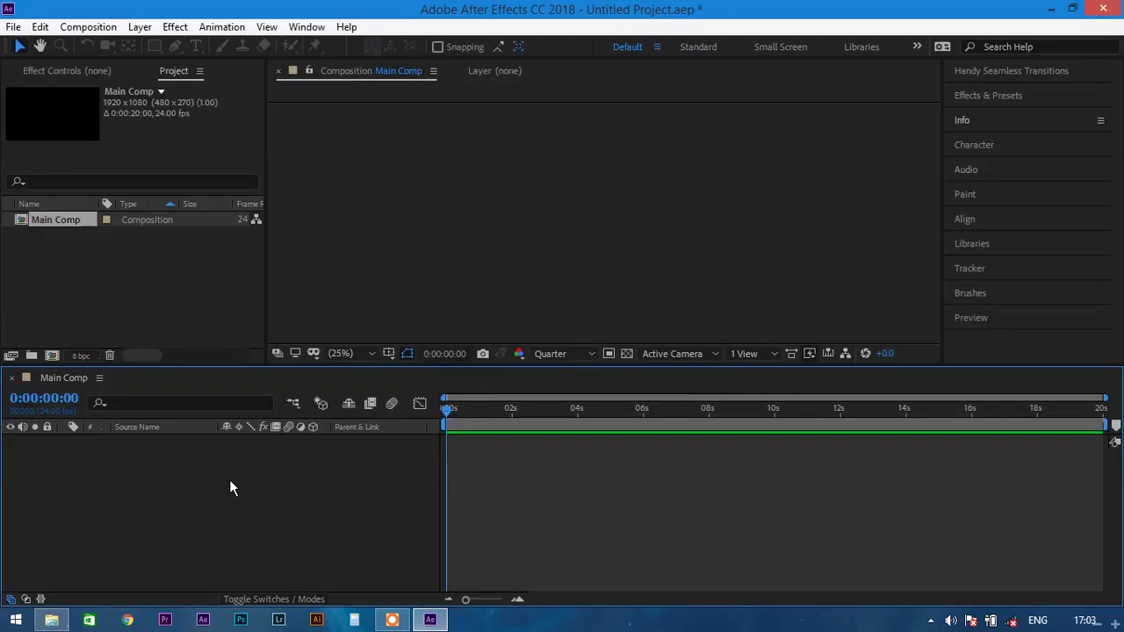
# - Create a project folder named Footages
pyautogui.click(218, 494)
pyautogui.click(82, 263)
pyautogui.rightClick(82, 262)
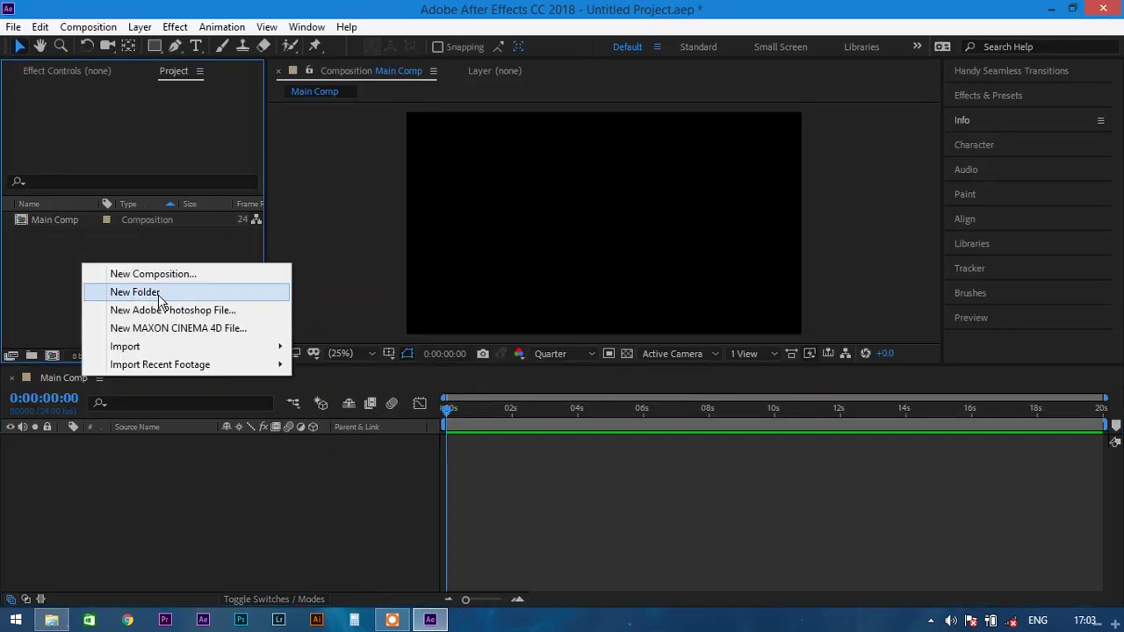
pyautogui.click(133, 292)
pyautogui.write('Footages')
pyautogui.press('Return')
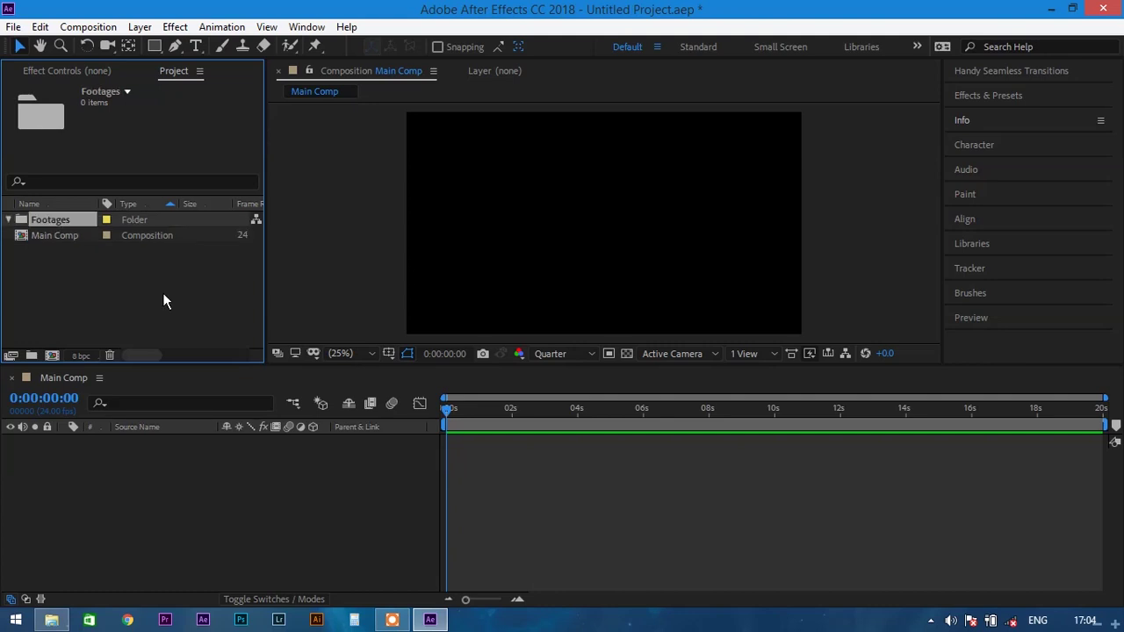
# - Import C0039.MP4 from the Original folder in File Explorer into the Footages project folder
pyautogui.hotkey('alt', 'Tab')
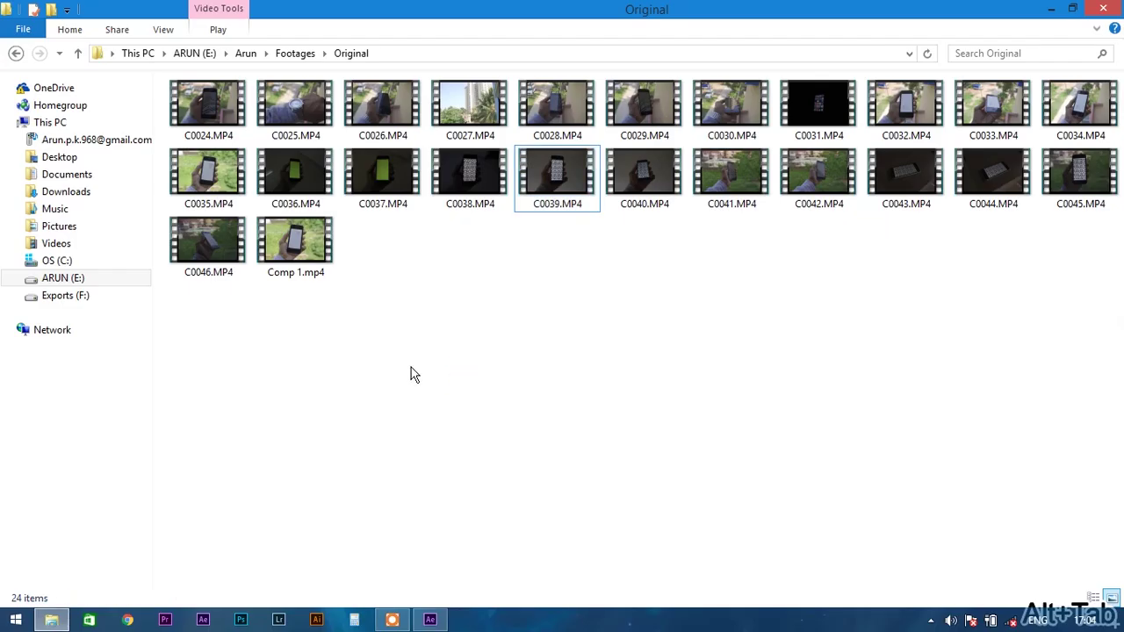
pyautogui.moveTo(559, 163); pyautogui.dragTo(69, 218)
pyautogui.hotkey('alt', 'Tab')
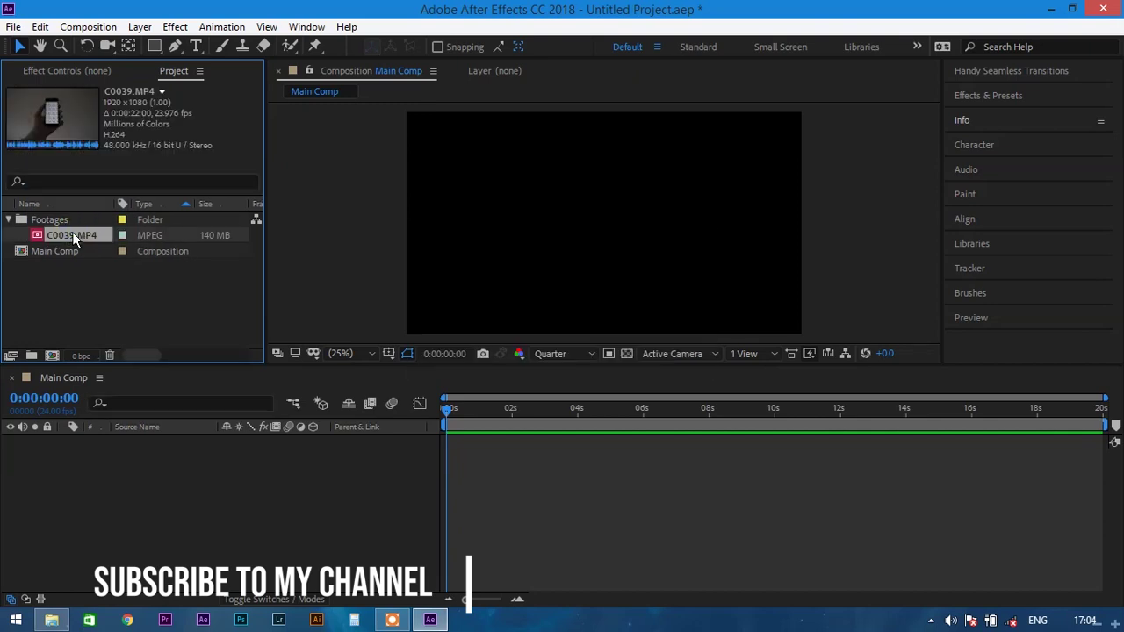
# - Assign C0039S03.MP4 as the proxy for C0039.MP4 and add the clip to the Main Comp timeline
pyautogui.rightClick(74, 240)
pyautogui.click(150, 334)
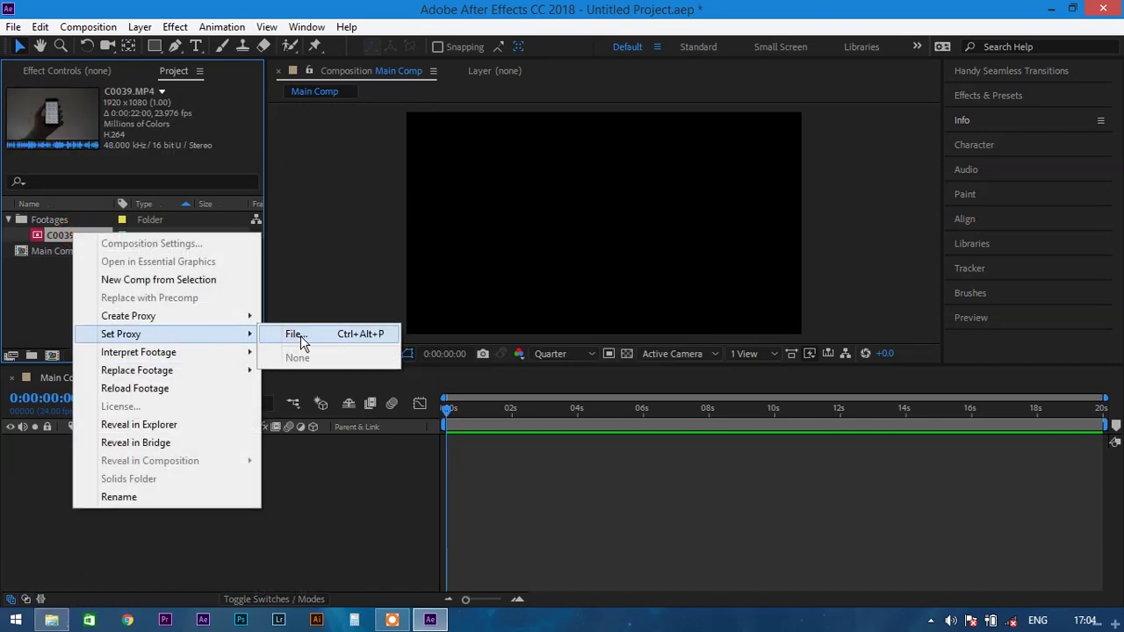
pyautogui.click(298, 341)
pyautogui.scroll(-1, 368, 220)
pyautogui.click(291, 175)
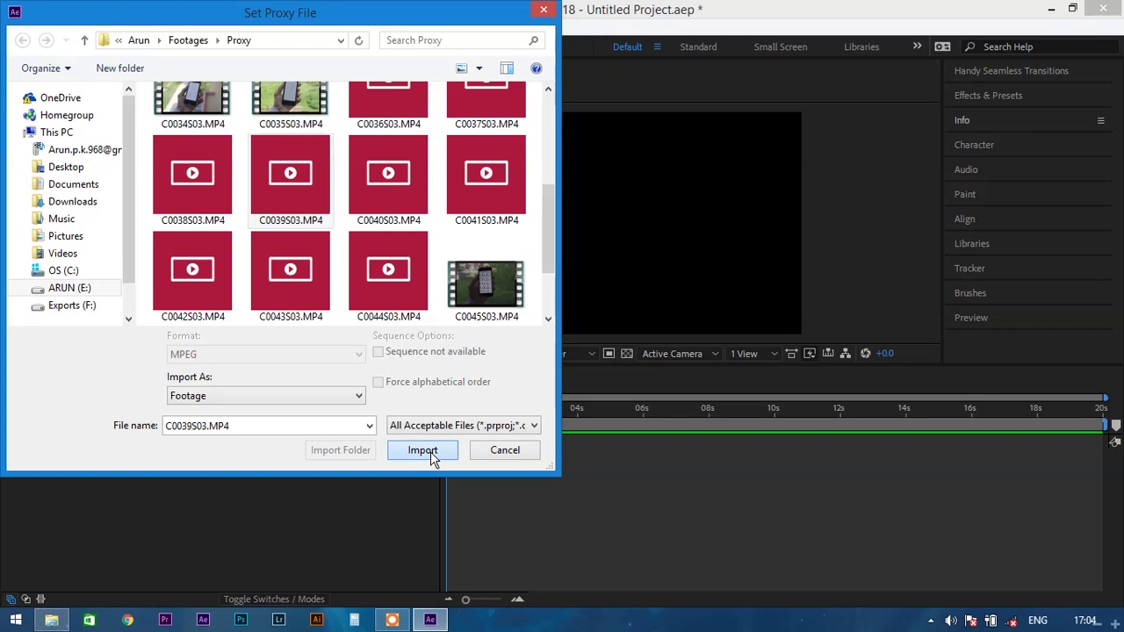
pyautogui.click(423, 451)
pyautogui.click(147, 461)
pyautogui.moveTo(92, 237); pyautogui.dragTo(125, 515)
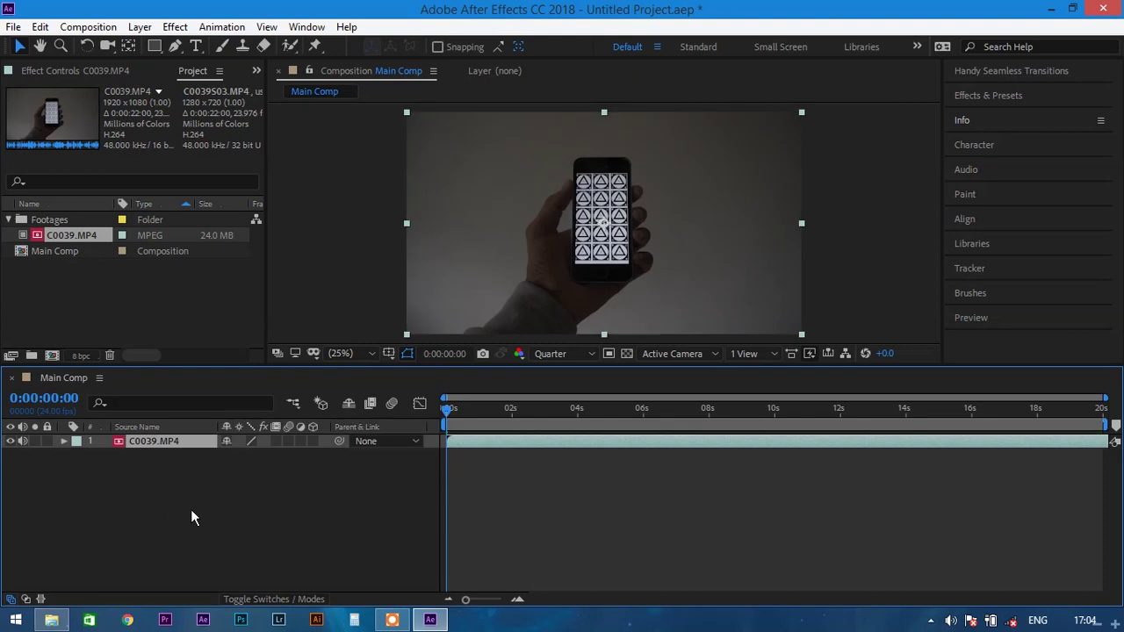
# - Create a black 1920 x 1080 solid named Mask above the footage layer
pyautogui.click(191, 511)
pyautogui.rightClick(192, 511)
pyautogui.click(205, 549)
pyautogui.hotkey('ctrl', 'y')
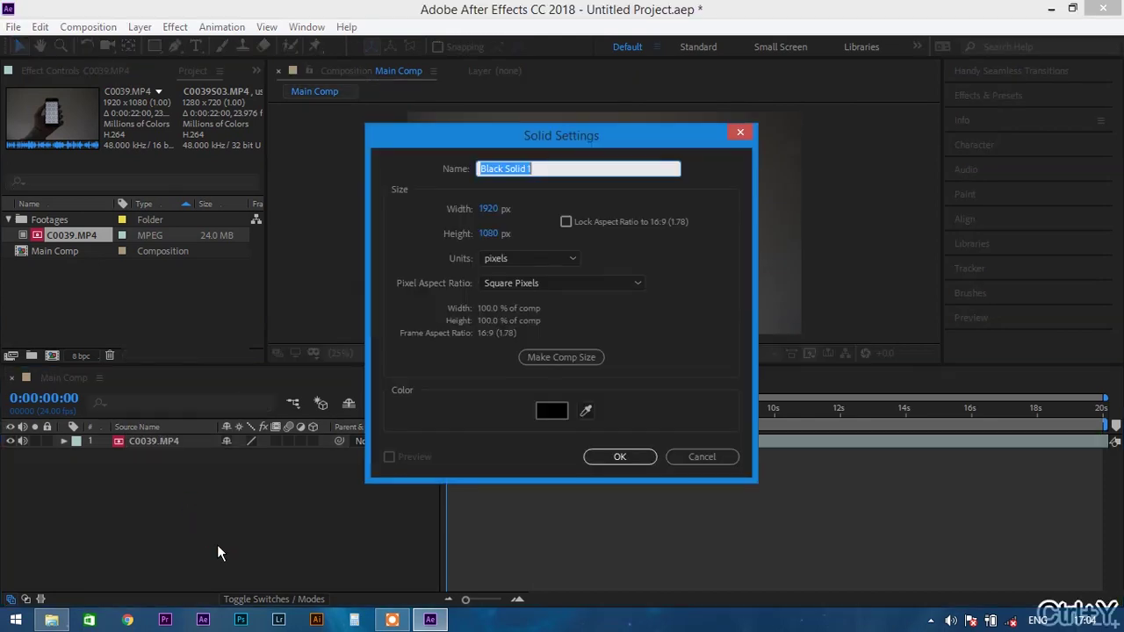
pyautogui.write('Mask')
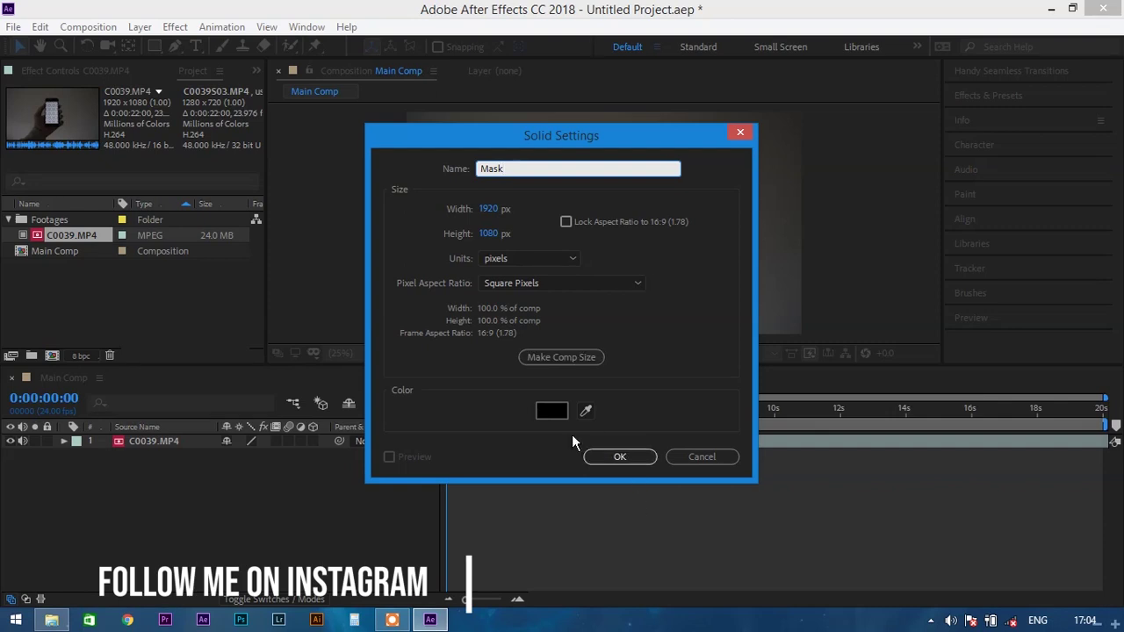
pyautogui.click(636, 457)
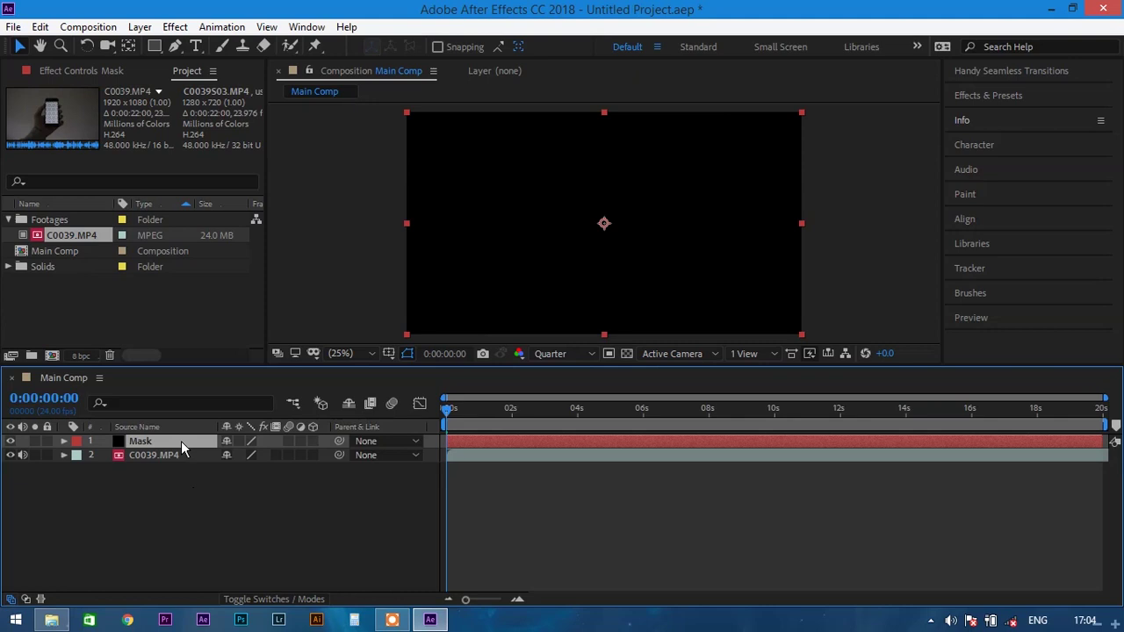
# - Set the Mask layer's opacity to 20%
pyautogui.press('t')
pyautogui.click(226, 456)
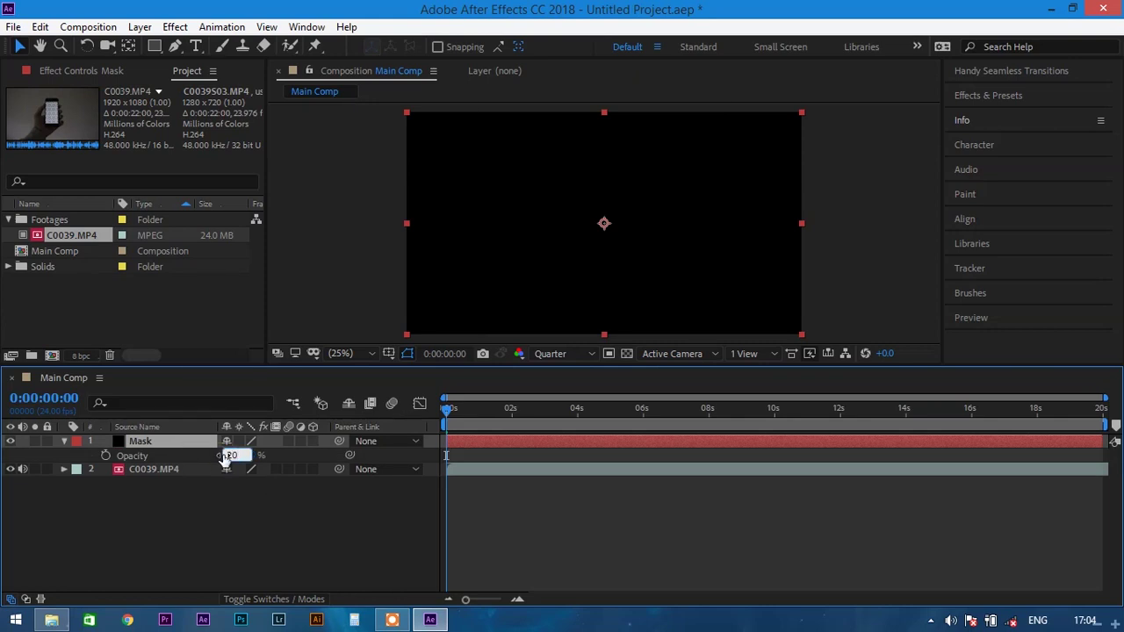
pyautogui.press('Return')
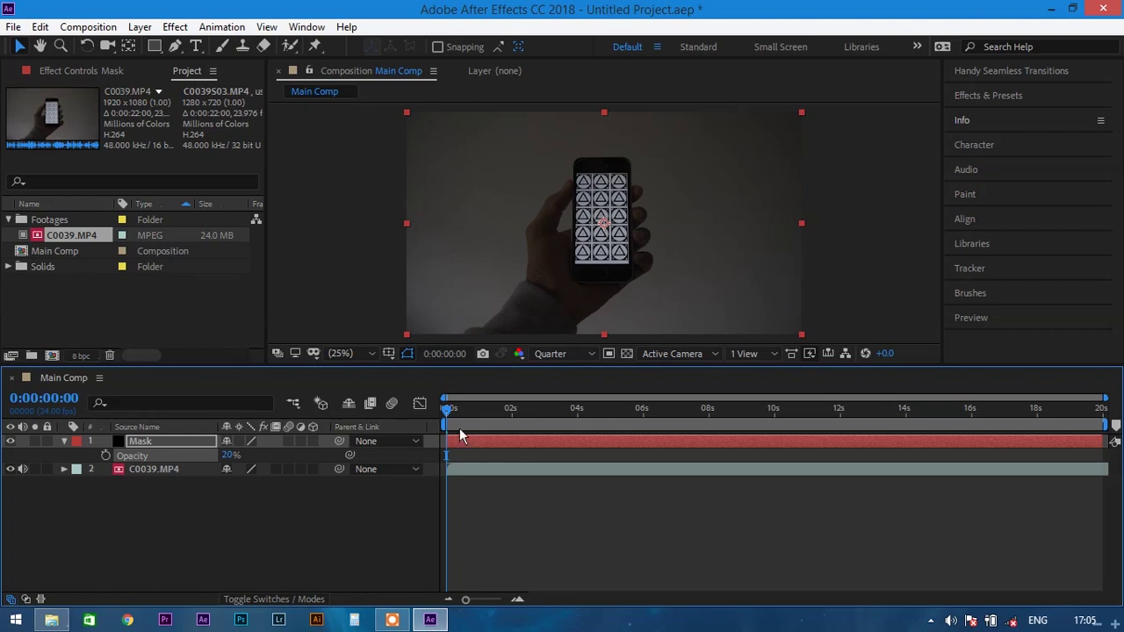
# - Draw a closed four-point mask with the Pen tool around the phone on the Mask layer
pyautogui.click(175, 47)
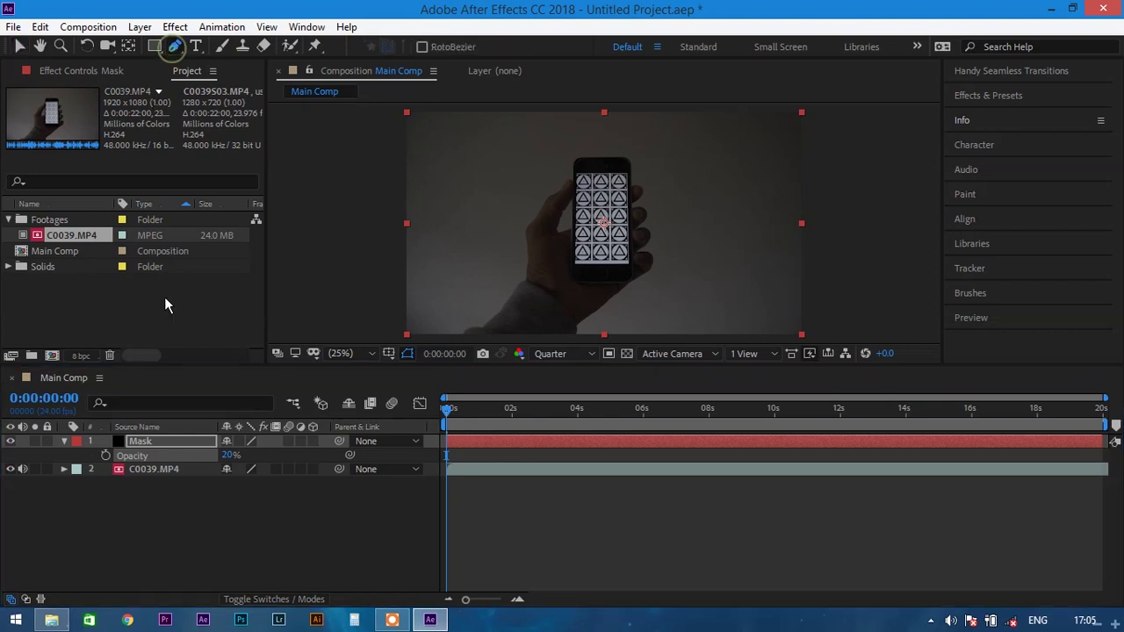
pyautogui.click(174, 445)
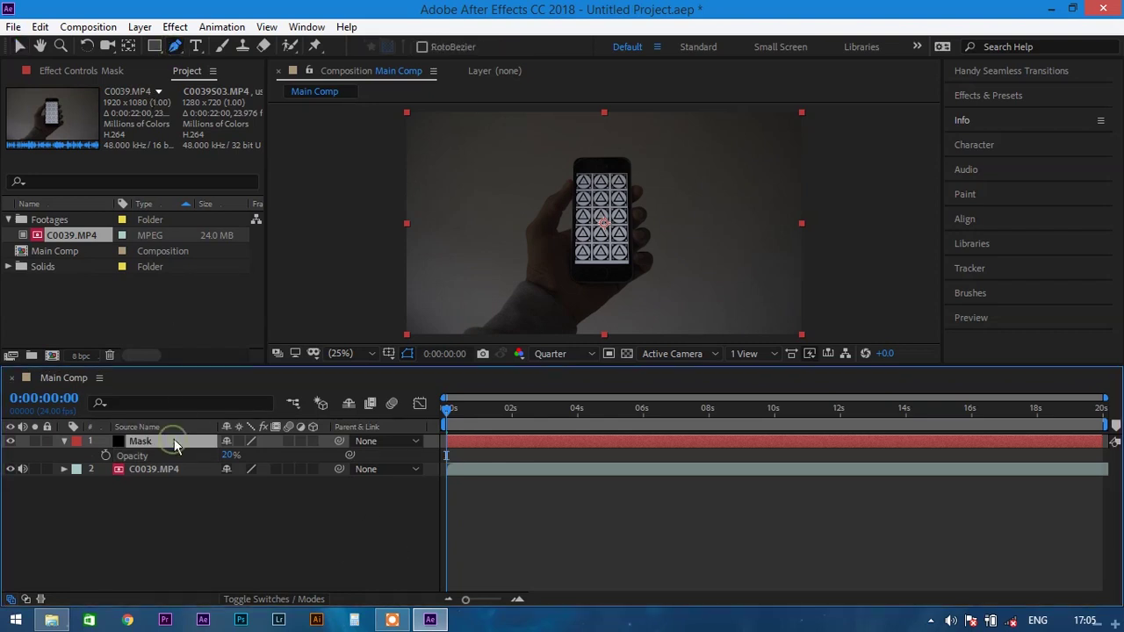
pyautogui.click(567, 153)
pyautogui.click(638, 153)
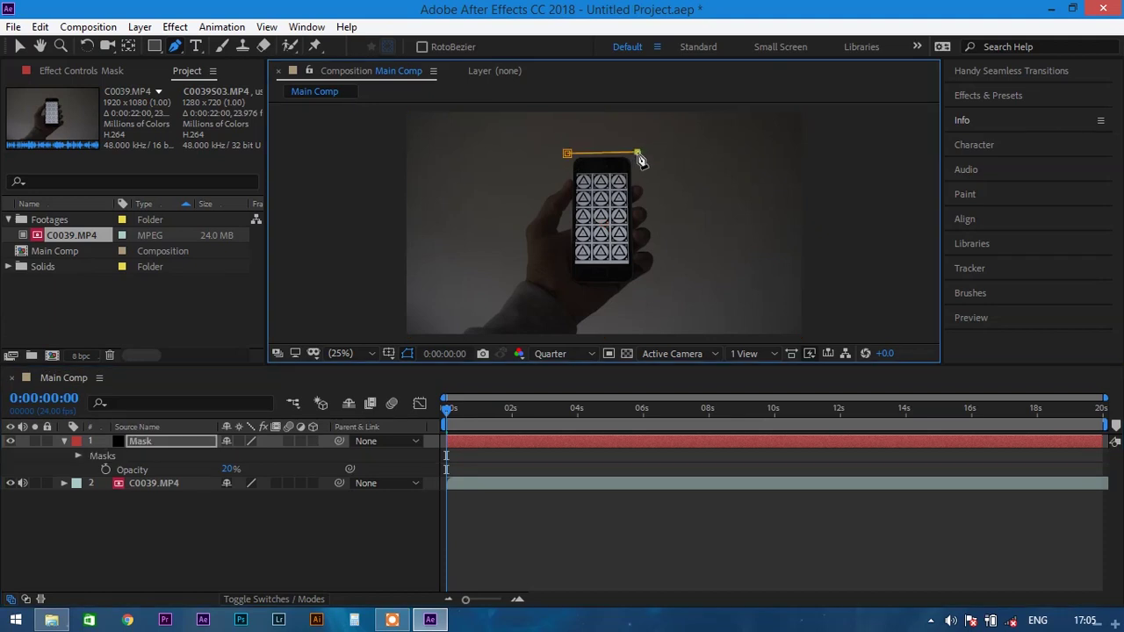
pyautogui.click(642, 284)
pyautogui.click(563, 286)
pyautogui.click(567, 153)
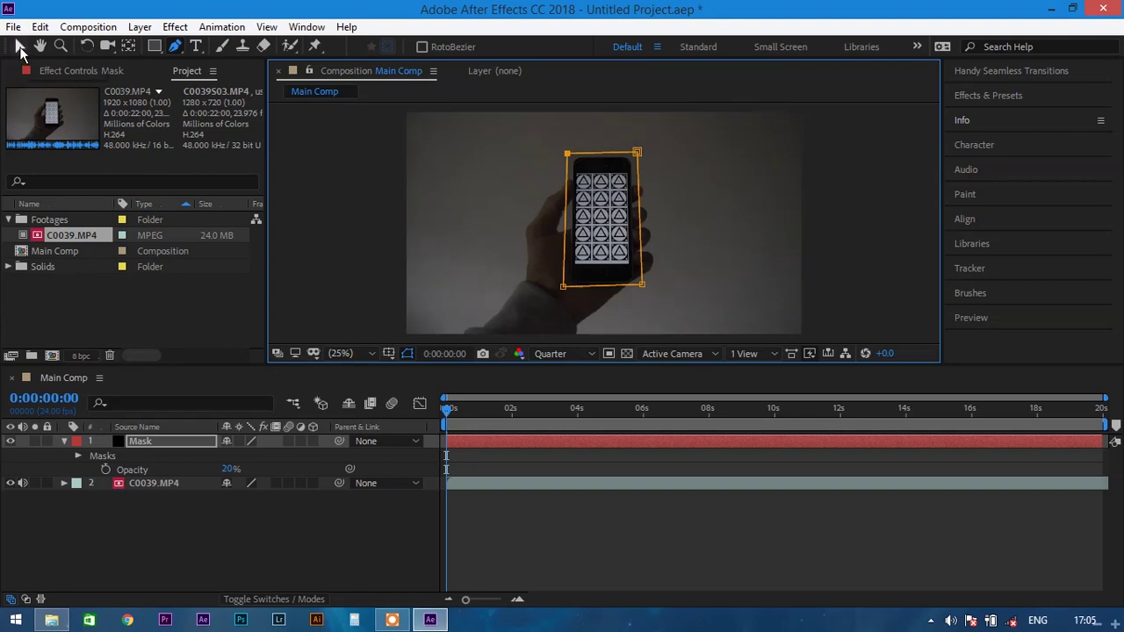
pyautogui.click(19, 47)
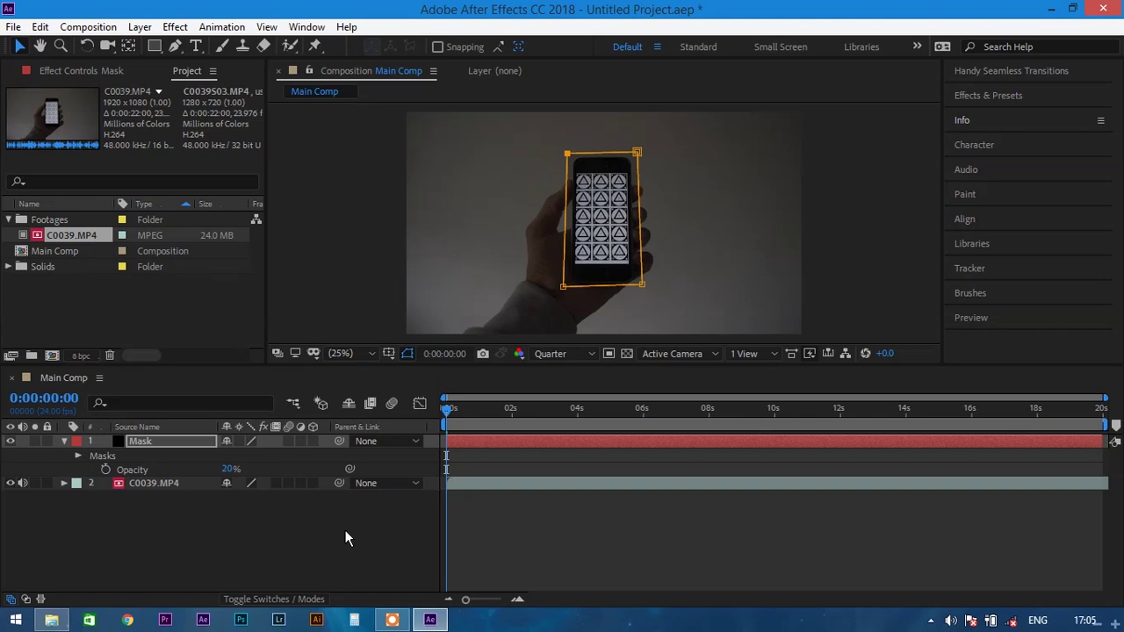
# - Reveal Mask 1's path on the Mask layer and enable Mask Path keyframing at 0:00:00:00
pyautogui.click(166, 441)
pyautogui.press('m')
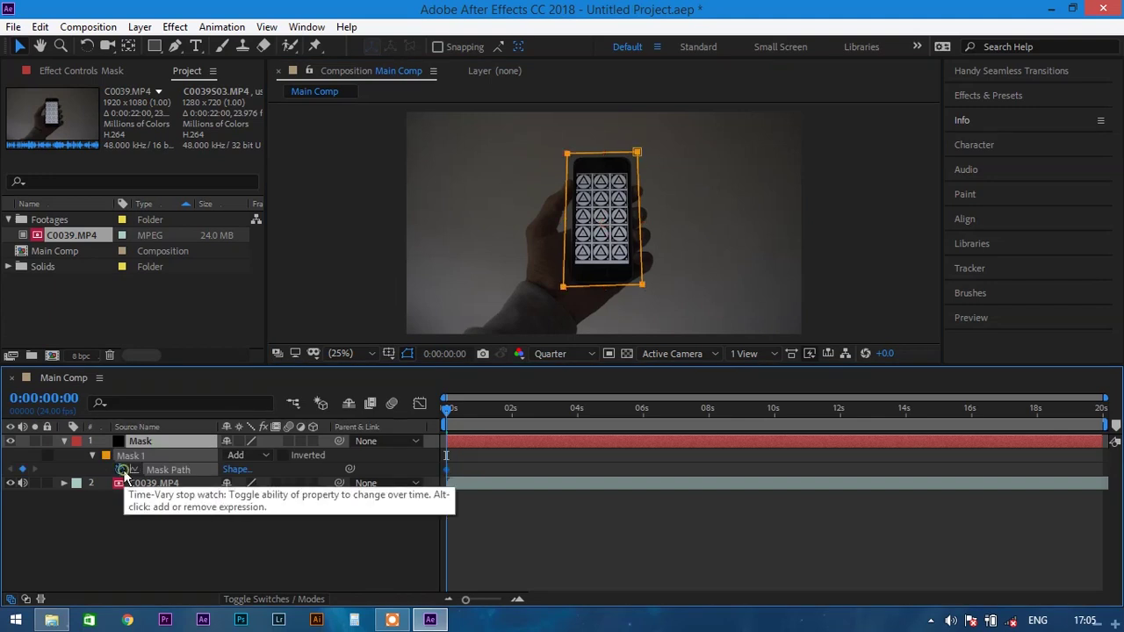
pyautogui.click(121, 471)
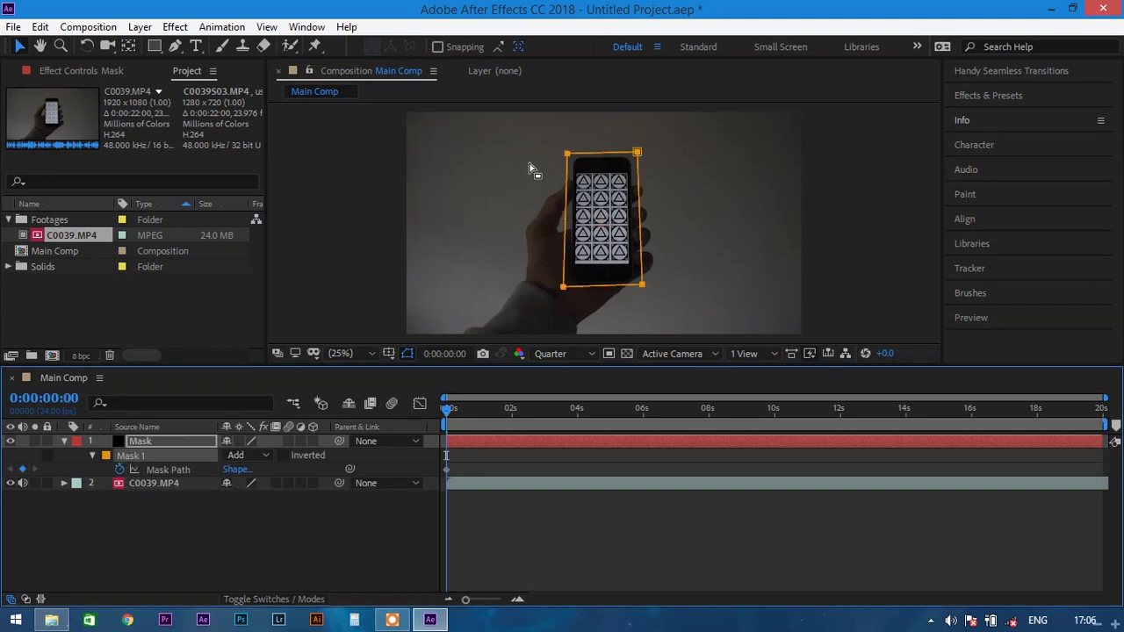
# - Move the mask corners to surround the phone at 0:00:00:23, setting a Mask Path keyframe
pyautogui.moveTo(533, 128); pyautogui.dragTo(655, 159)
pyautogui.click(477, 410)
pyautogui.moveTo(643, 285); pyautogui.dragTo(656, 286)
pyautogui.moveTo(563, 284); pyautogui.dragTo(568, 276)
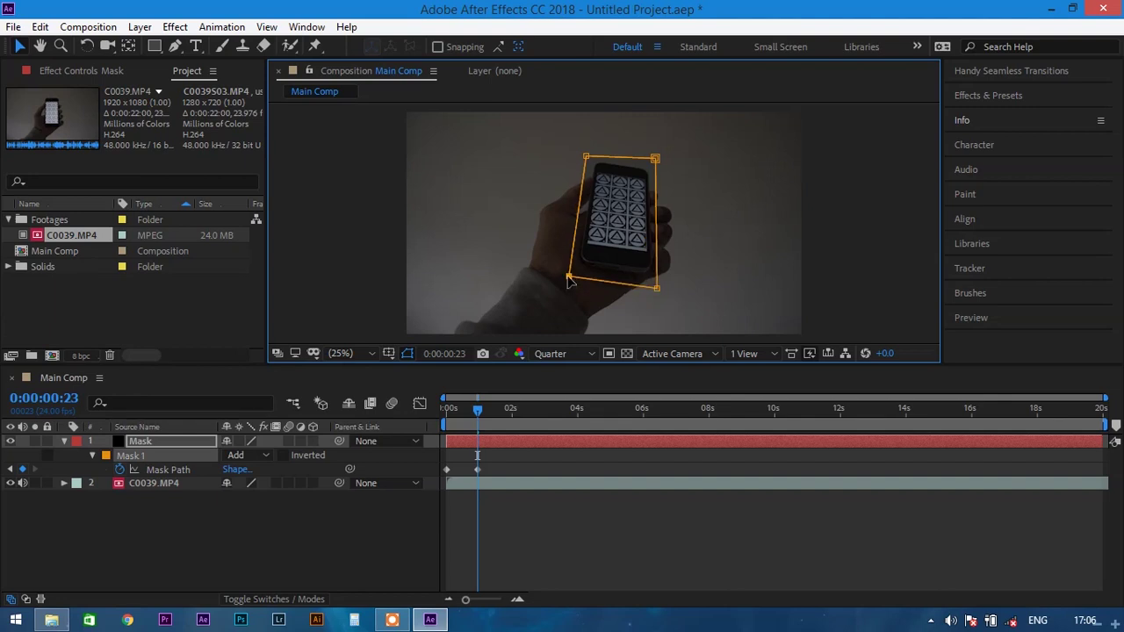
# - Reshape the mask around the phone at 0:00:02:01 by repositioning all four corners
pyautogui.click(513, 409)
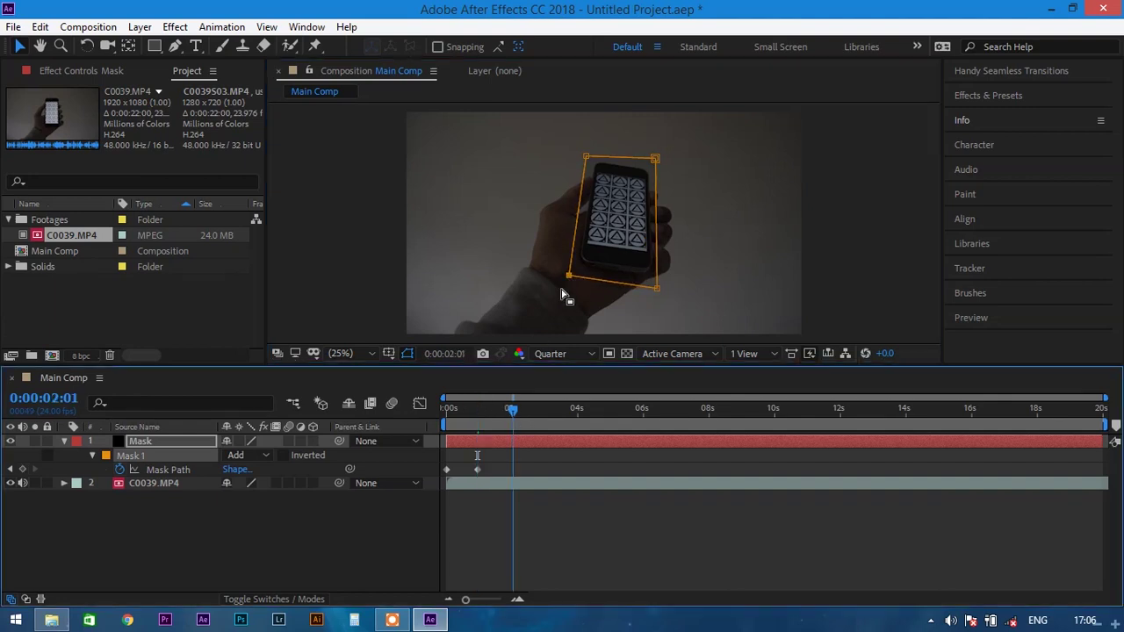
pyautogui.moveTo(569, 276); pyautogui.dragTo(558, 294)
pyautogui.moveTo(655, 158); pyautogui.dragTo(647, 149)
pyautogui.moveTo(587, 157); pyautogui.dragTo(562, 151)
pyautogui.moveTo(656, 288); pyautogui.dragTo(598, 341)
pyautogui.moveTo(513, 410)
pyautogui.mouseDown()
pyautogui.moveTo(550, 416)
pyautogui.moveTo(513, 410)
pyautogui.mouseUp()
pyautogui.moveTo(597, 342); pyautogui.dragTo(647, 293)
# - Keyframe the mask corners to follow the phone at about 3 seconds and at 0:00:04:01
pyautogui.click(547, 409)
pyautogui.moveTo(562, 152); pyautogui.dragTo(583, 182)
pyautogui.moveTo(647, 149); pyautogui.dragTo(651, 183)
pyautogui.moveTo(648, 294); pyautogui.dragTo(661, 282)
pyautogui.click(579, 409)
pyautogui.moveTo(558, 294); pyautogui.dragTo(565, 273)
pyautogui.moveTo(583, 181); pyautogui.dragTo(567, 140)
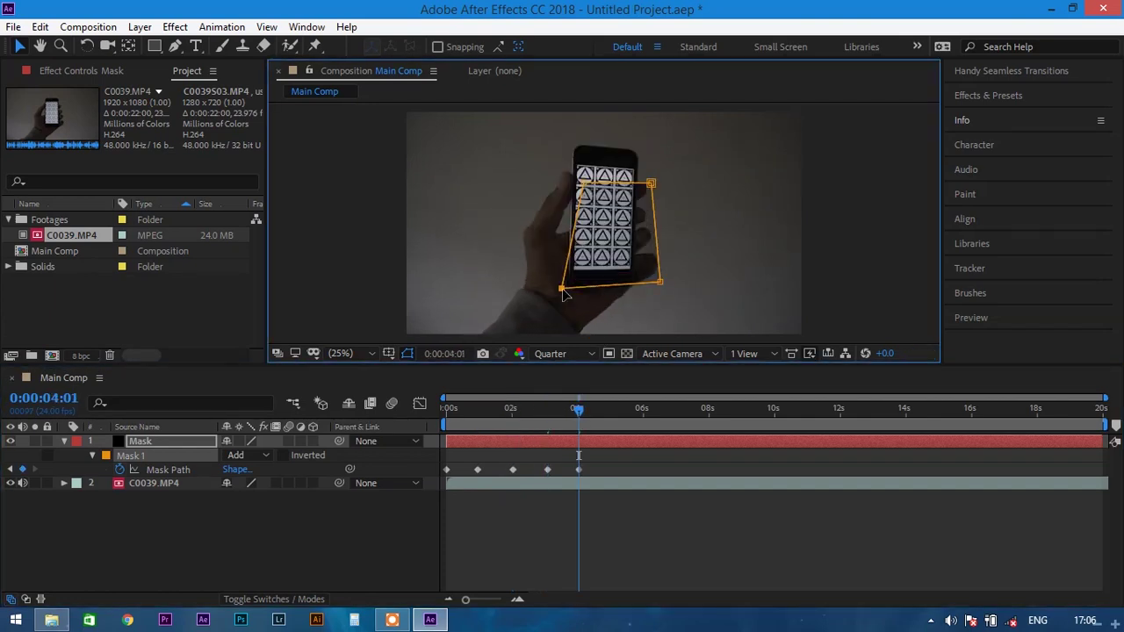
pyautogui.moveTo(651, 183); pyautogui.dragTo(643, 137)
pyautogui.moveTo(660, 282); pyautogui.dragTo(650, 301)
# - Keyframe the mask corners to follow the phone at 0:00:05:03 and about 6 seconds
pyautogui.click(614, 409)
pyautogui.moveTo(565, 273); pyautogui.dragTo(549, 306)
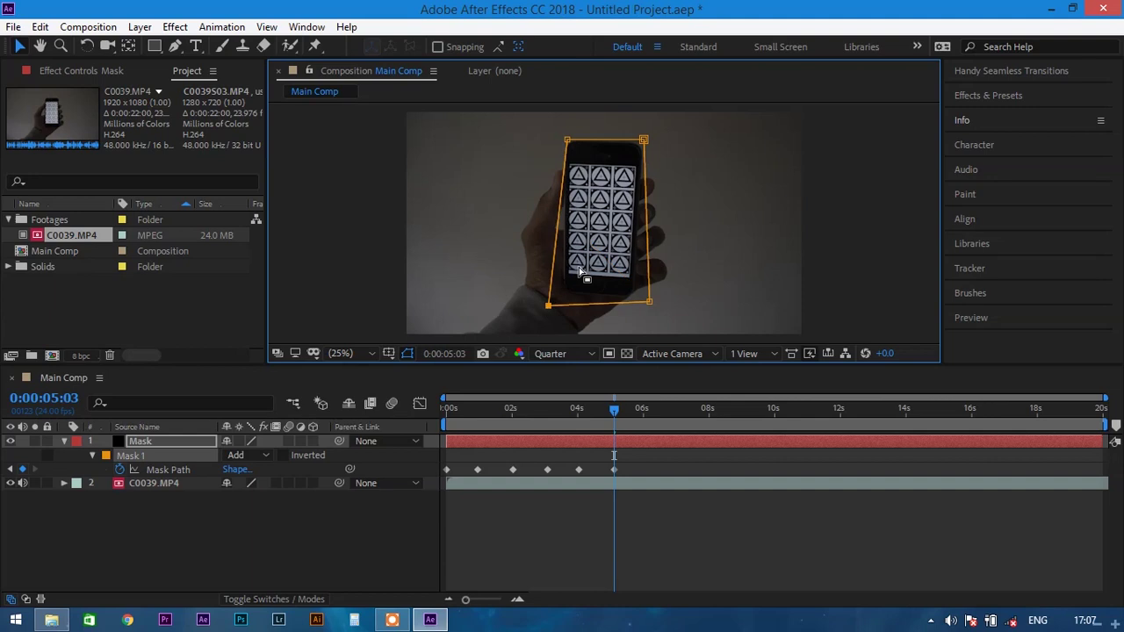
pyautogui.moveTo(567, 140); pyautogui.dragTo(555, 137)
pyautogui.moveTo(643, 137); pyautogui.dragTo(654, 132)
pyautogui.click(647, 409)
pyautogui.moveTo(555, 137); pyautogui.dragTo(589, 148)
pyautogui.moveTo(654, 132); pyautogui.dragTo(680, 131)
pyautogui.moveTo(650, 301); pyautogui.dragTo(659, 317)
# - Fit the mask path around the phone at about 7 and 8 seconds
pyautogui.click(679, 409)
pyautogui.moveTo(548, 307); pyautogui.dragTo(516, 307)
pyautogui.moveTo(680, 131); pyautogui.dragTo(674, 147)
pyautogui.click(708, 409)
pyautogui.moveTo(589, 149); pyautogui.dragTo(527, 159)
pyautogui.moveTo(675, 146); pyautogui.dragTo(642, 159)
pyautogui.moveTo(657, 318); pyautogui.dragTo(645, 303)
pyautogui.moveTo(519, 255); pyautogui.dragTo(552, 255)
# - Fit the mask path around the phone at about 9 seconds and at 0:00:10:01
pyautogui.click(745, 409)
pyautogui.moveTo(642, 159); pyautogui.dragTo(553, 160)
pyautogui.moveTo(547, 308); pyautogui.dragTo(567, 307)
pyautogui.click(777, 416)
pyautogui.moveTo(618, 170); pyautogui.dragTo(628, 181)
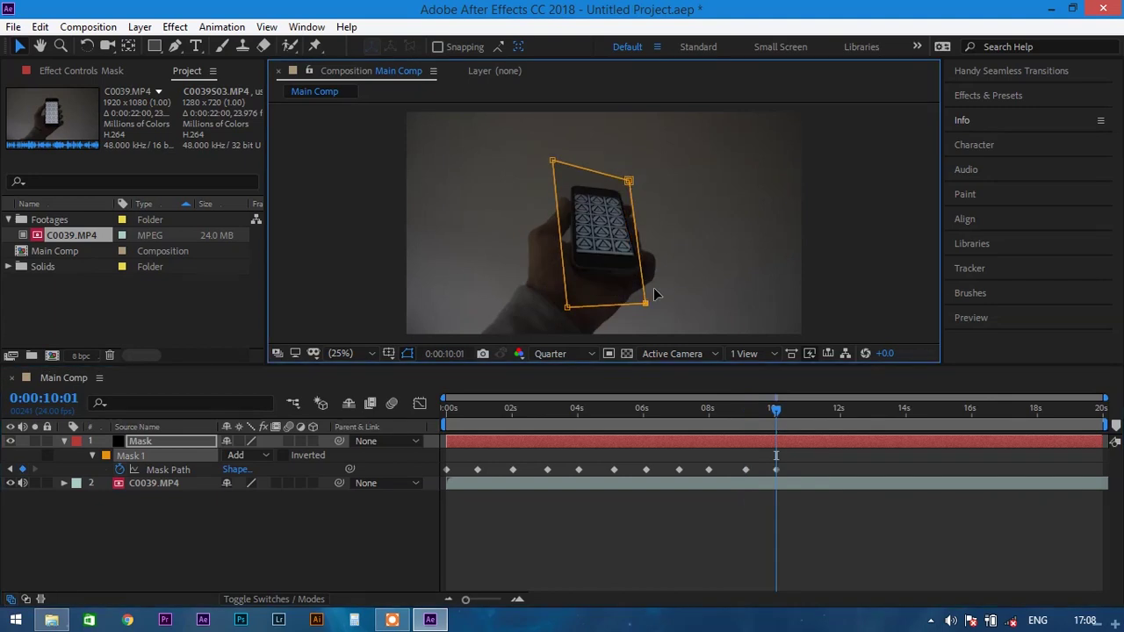
pyautogui.moveTo(565, 301); pyautogui.dragTo(563, 284)
# - Adjust the mask corners to enclose the phone at about 11 and 12 seconds
pyautogui.click(813, 409)
pyautogui.moveTo(629, 180); pyautogui.dragTo(646, 135)
pyautogui.moveTo(558, 177); pyautogui.dragTo(556, 141)
pyautogui.click(844, 409)
pyautogui.moveTo(553, 295); pyautogui.dragTo(571, 319)
# - Adjust the mask corners to enclose the phone at about 13 and 14 seconds and at 0:00:15:03
pyautogui.click(876, 409)
pyautogui.click(907, 410)
pyautogui.moveTo(620, 145); pyautogui.dragTo(637, 141)
pyautogui.click(941, 409)
pyautogui.moveTo(647, 292); pyautogui.dragTo(644, 303)
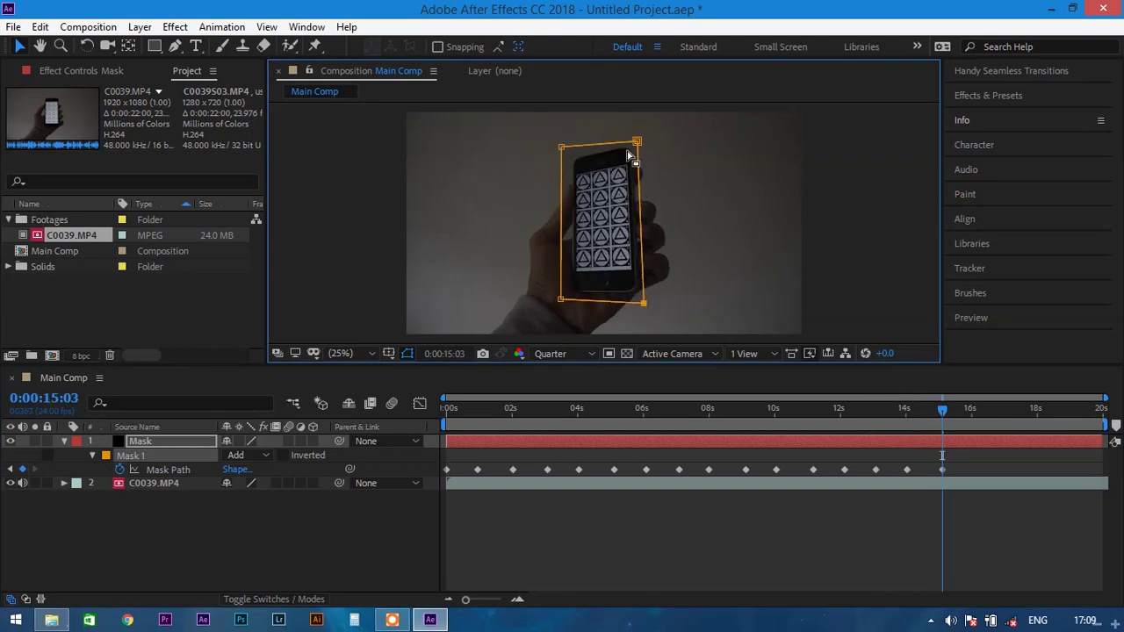
# - Keyframe the mask path around the phone at about 16, 17 and 18 seconds
pyautogui.click(971, 409)
pyautogui.moveTo(562, 155); pyautogui.dragTo(572, 176)
pyautogui.click(1001, 409)
pyautogui.moveTo(658, 293)
pyautogui.mouseDown()
pyautogui.moveTo(674, 308)
pyautogui.moveTo(650, 303)
pyautogui.mouseUp()
pyautogui.click(1037, 410)
# - Tighten the mask corners around the phone at 0:00:18:23 and keyframe the path at 0:00:19:22
pyautogui.click(1068, 411)
pyautogui.moveTo(571, 320); pyautogui.dragTo(554, 301)
pyautogui.moveTo(649, 300); pyautogui.dragTo(641, 303)
pyautogui.moveTo(644, 128); pyautogui.dragTo(642, 146)
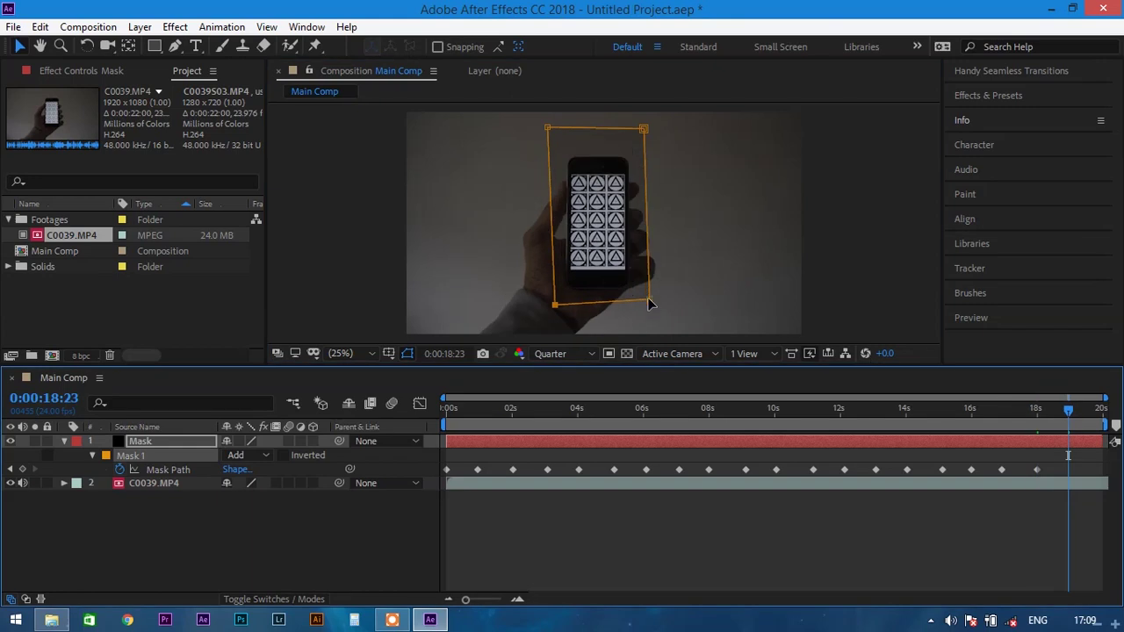
pyautogui.moveTo(548, 128); pyautogui.dragTo(569, 163)
pyautogui.click(1101, 410)
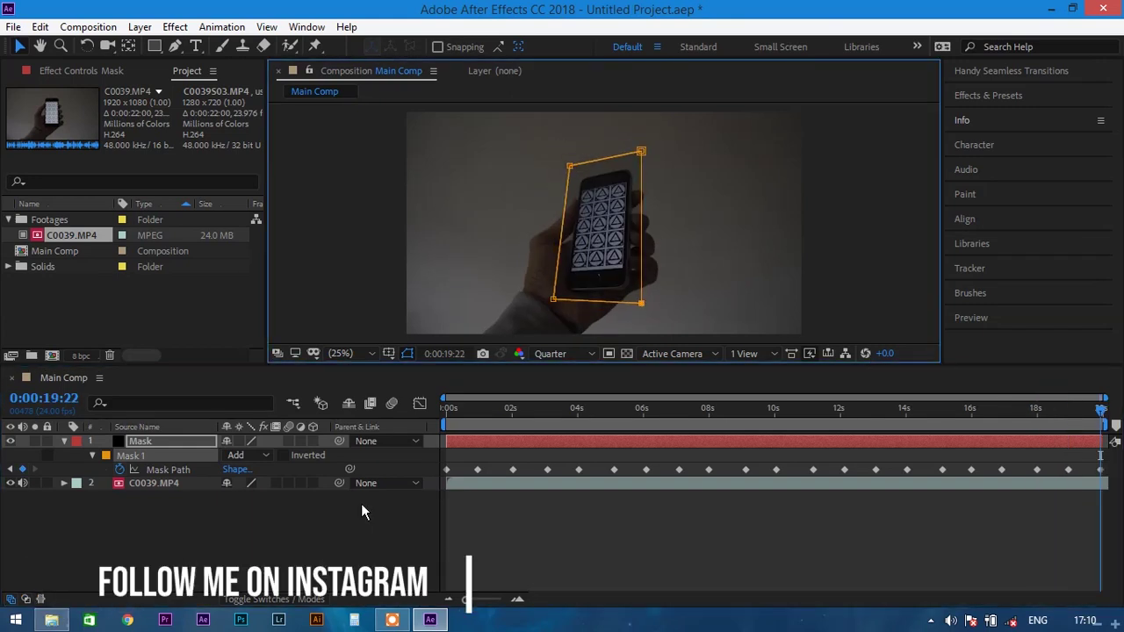
# - Add an in-between Mask Path keyframe at 0:00:00:11 by moving the four corners closer to the phone
pyautogui.click(1090, 483)
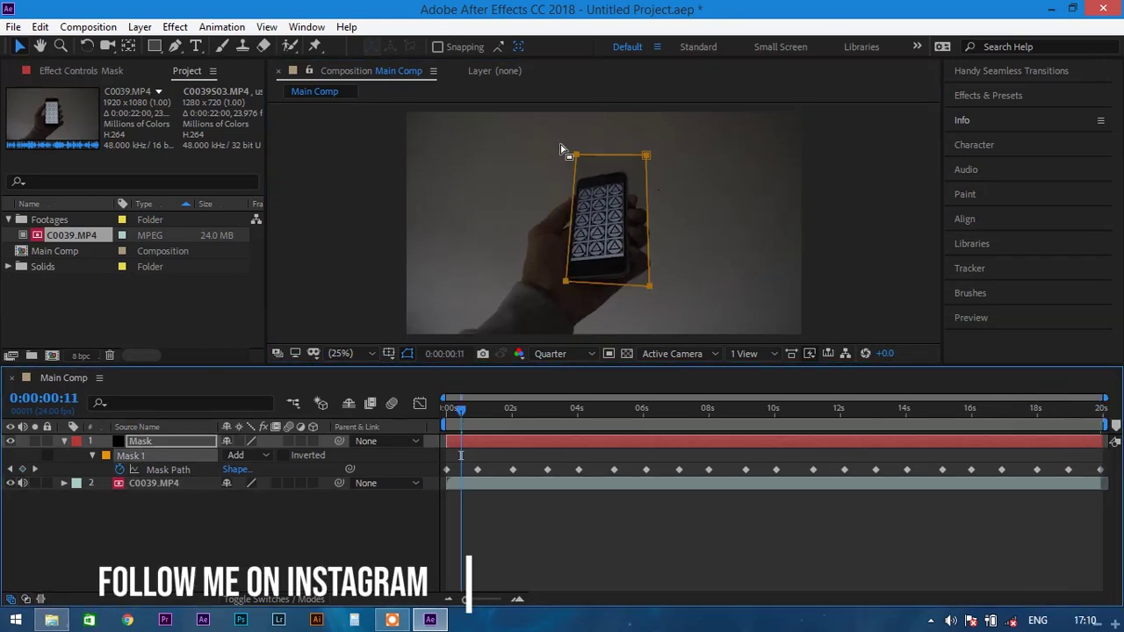
pyautogui.moveTo(576, 155); pyautogui.dragTo(587, 174)
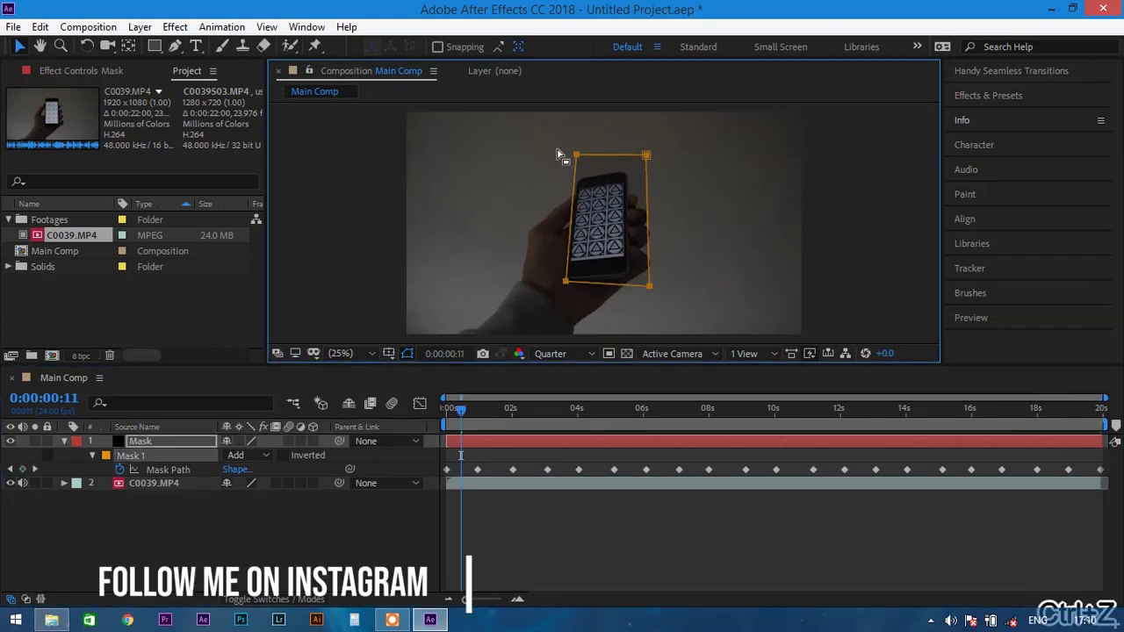
pyautogui.moveTo(566, 281); pyautogui.dragTo(561, 286)
pyautogui.moveTo(646, 155); pyautogui.dragTo(638, 163)
pyautogui.moveTo(650, 286); pyautogui.dragTo(632, 281)
# - Refine the mask path around the phone at about 1.5 and 2.5 seconds
pyautogui.click(495, 411)
pyautogui.moveTo(574, 154); pyautogui.dragTo(587, 137)
pyautogui.moveTo(652, 155); pyautogui.dragTo(665, 156)
pyautogui.moveTo(653, 291); pyautogui.dragTo(646, 294)
pyautogui.click(530, 410)
pyautogui.moveTo(575, 167); pyautogui.dragTo(580, 163)
# - Refine the mask path around the phone at 0:00:03:13 and about 4.5 seconds
pyautogui.moveTo(567, 409); pyautogui.dragTo(563, 410)
pyautogui.moveTo(564, 155); pyautogui.dragTo(557, 146)
pyautogui.moveTo(655, 291); pyautogui.dragTo(645, 299)
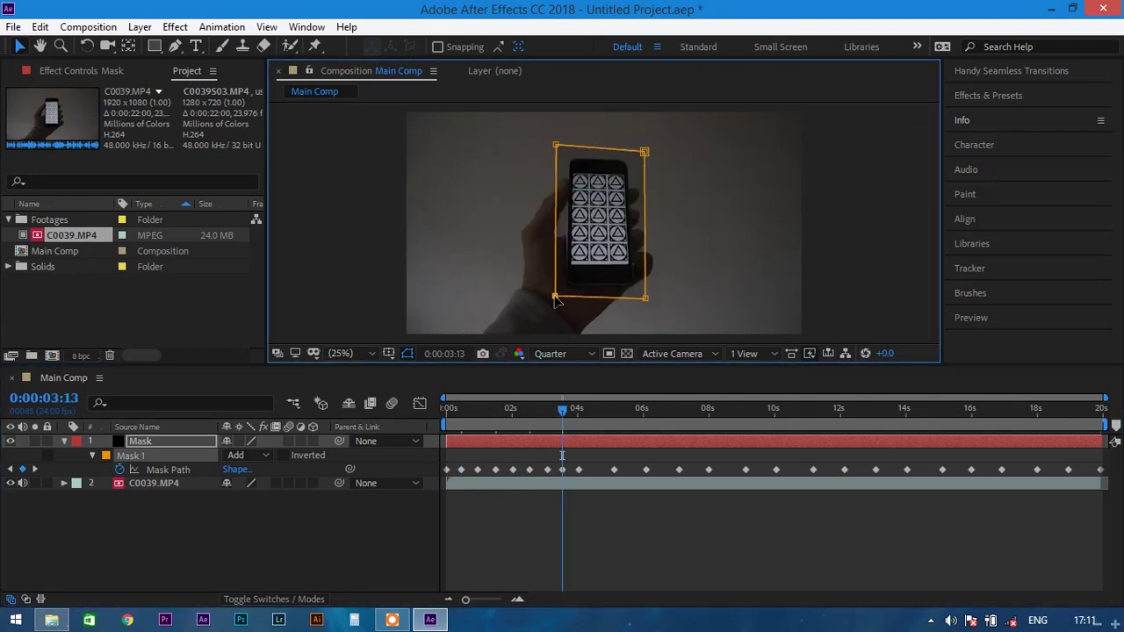
pyautogui.click(593, 410)
pyautogui.moveTo(571, 137); pyautogui.dragTo(562, 130)
pyautogui.moveTo(650, 138); pyautogui.dragTo(650, 145)
pyautogui.moveTo(651, 306); pyautogui.dragTo(649, 293)
# - Refine the mask path around the phone at about 5.5 and 6.5 seconds
pyautogui.click(629, 410)
pyautogui.moveTo(557, 304); pyautogui.dragTo(552, 303)
pyautogui.moveTo(572, 136); pyautogui.dragTo(563, 141)
pyautogui.moveTo(667, 133); pyautogui.dragTo(660, 138)
pyautogui.moveTo(652, 313); pyautogui.dragTo(647, 316)
pyautogui.click(663, 411)
pyautogui.moveTo(587, 143); pyautogui.dragTo(581, 146)
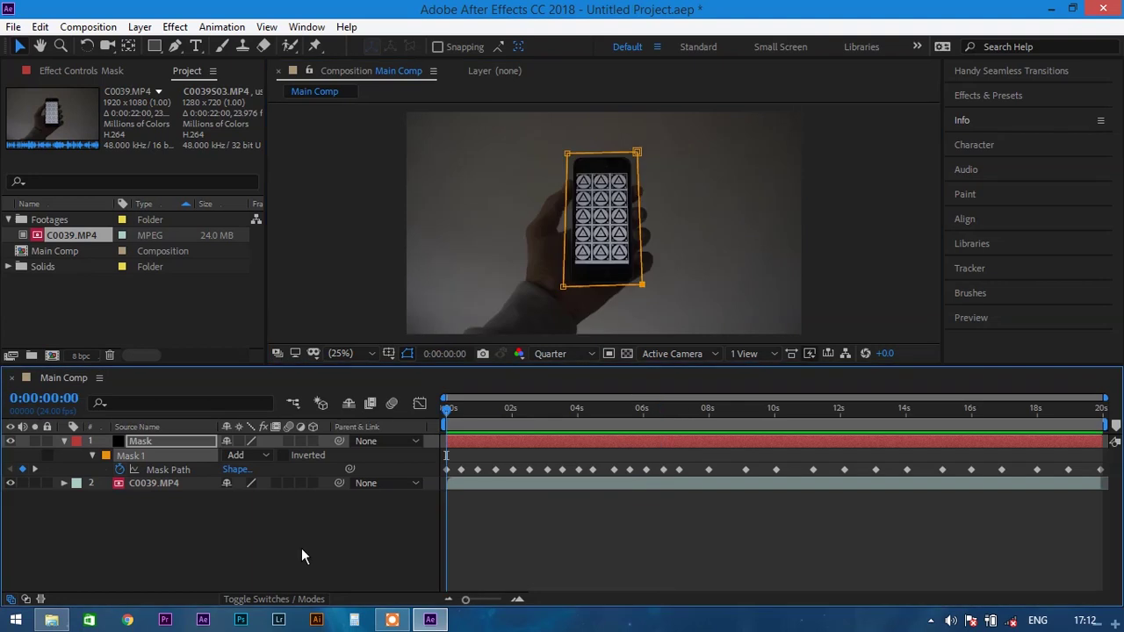
# - Invert Mask 1 and set the Mask layer's opacity to 100% so only the phone area shows
pyautogui.click(159, 444)
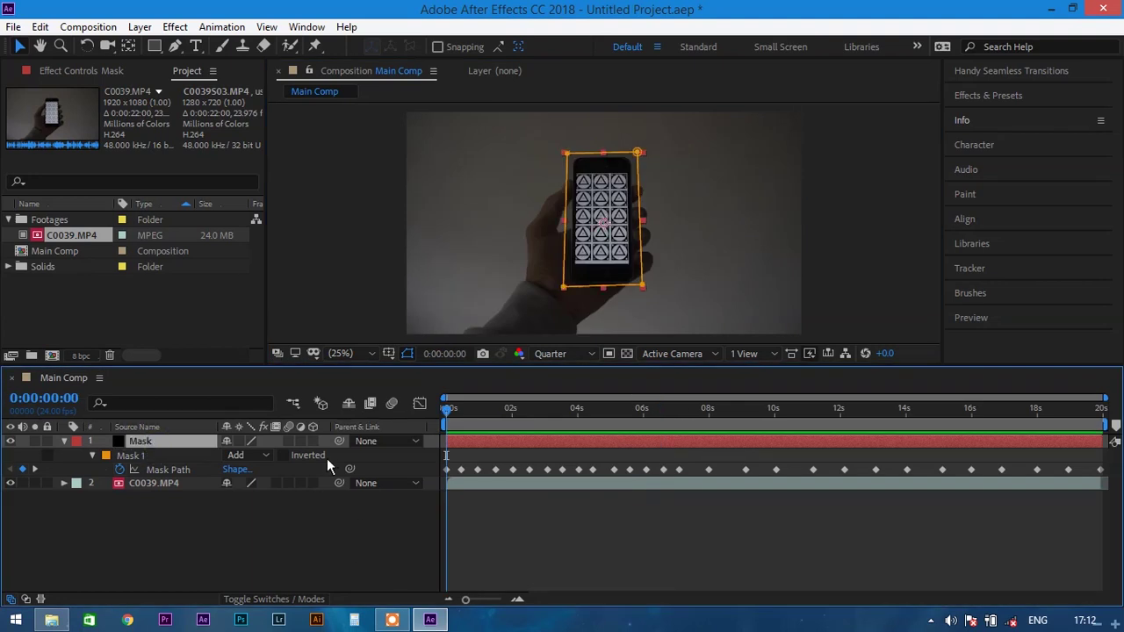
pyautogui.press('Return')
pyautogui.press('Return')
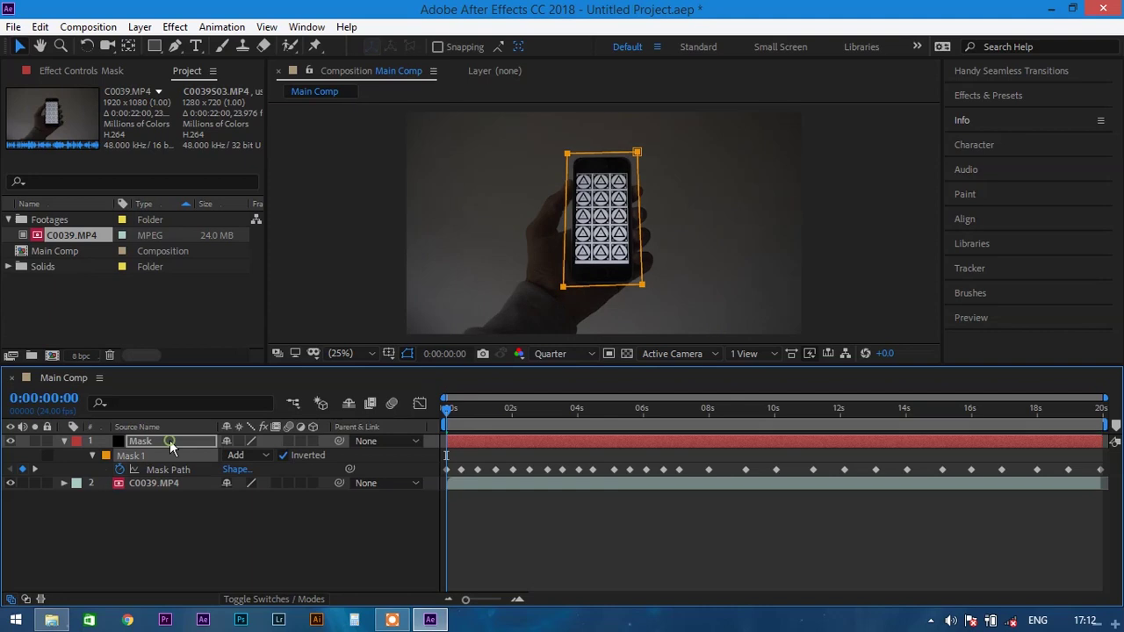
pyautogui.press('t')
pyautogui.moveTo(228, 458); pyautogui.dragTo(328, 455)
pyautogui.click(317, 514)
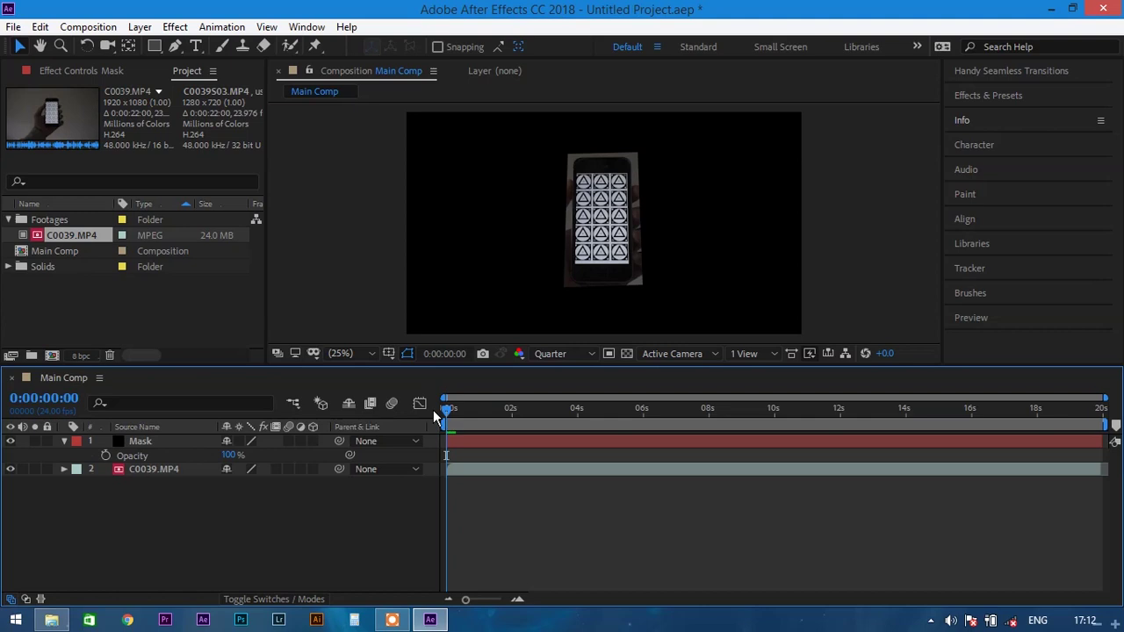
pyautogui.press('space')
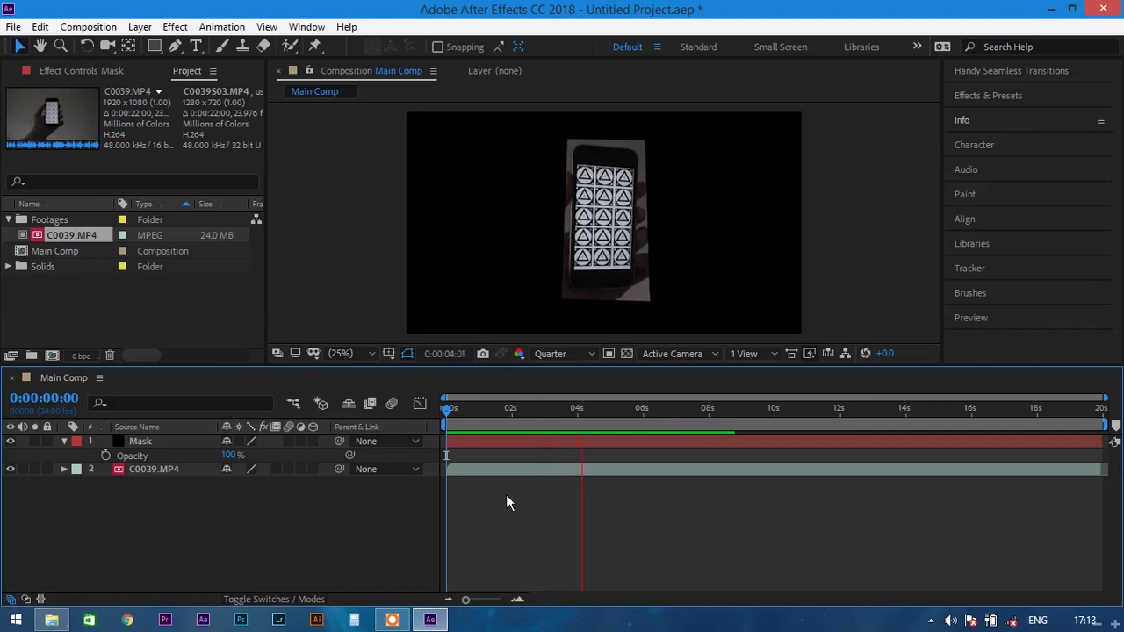
# - Pre-compose the Mask and C0039.MP4 layers into a new composition named Video, moving all attributes into it
pyautogui.click(171, 438)
pyautogui.rightClick(171, 438)
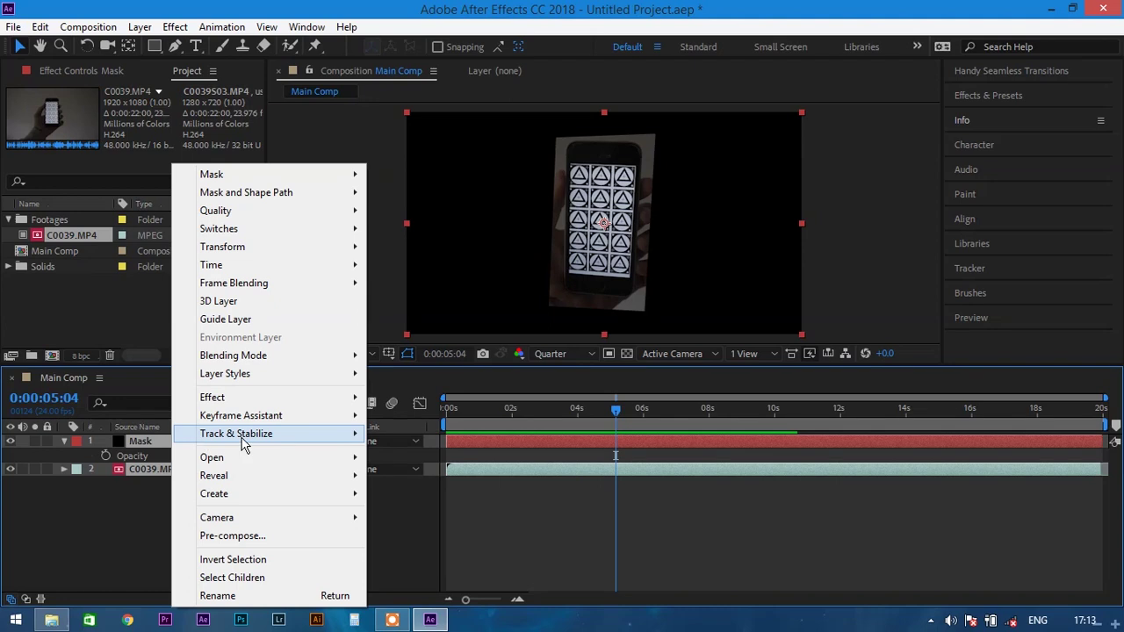
pyautogui.click(243, 537)
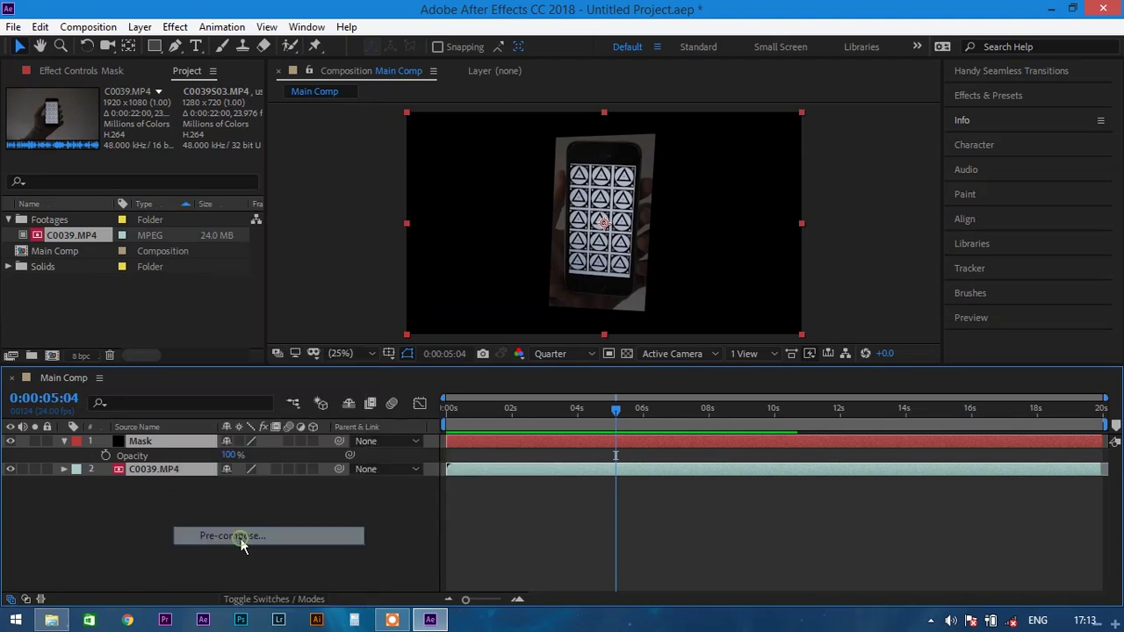
pyautogui.write('Video')
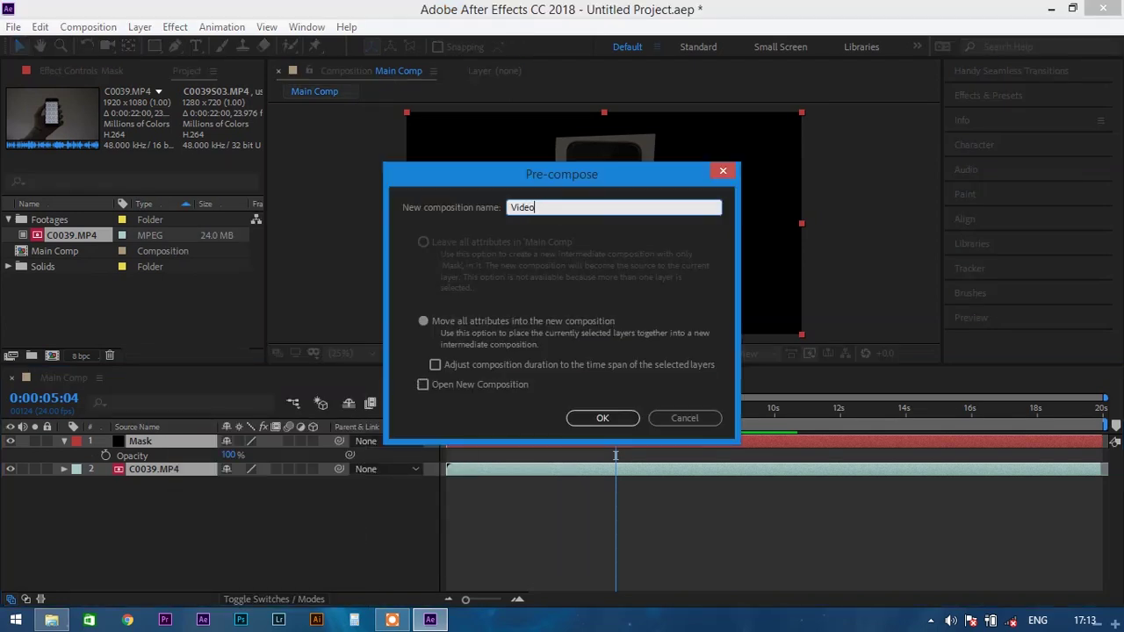
pyautogui.press('Return')
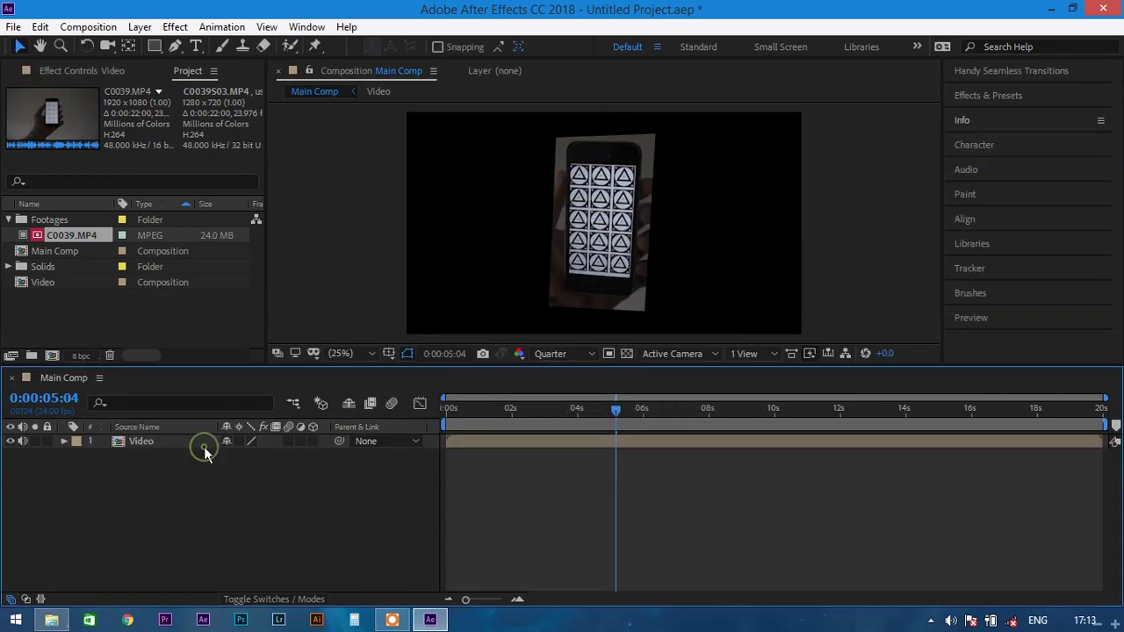
# - Run Track Camera on the Video layer
pyautogui.rightClick(156, 450)
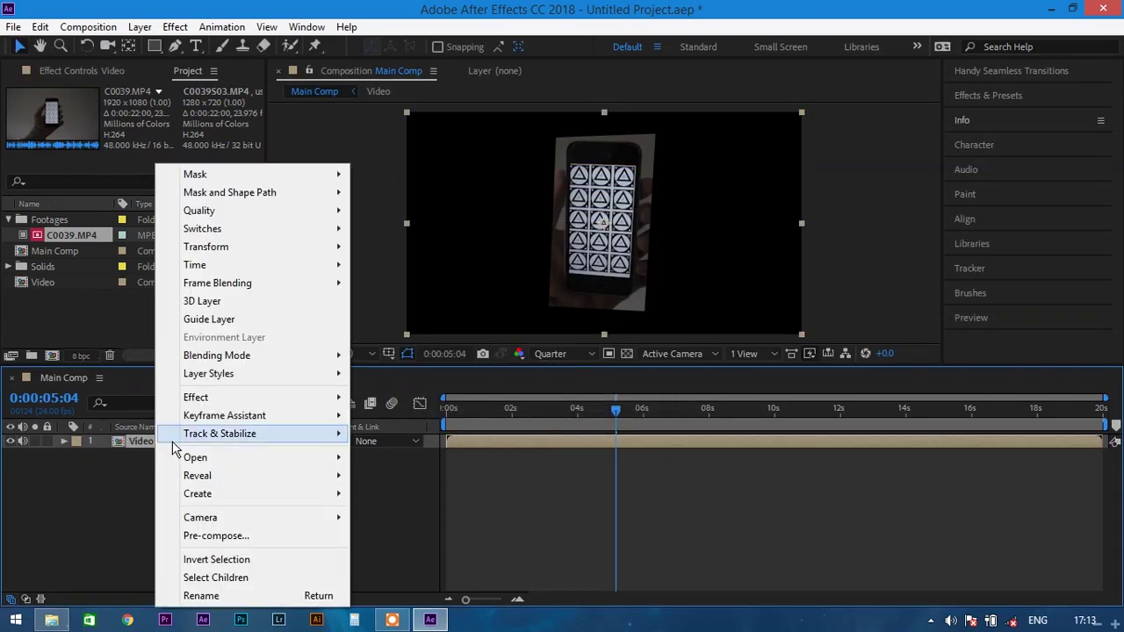
pyautogui.moveTo(211, 438)
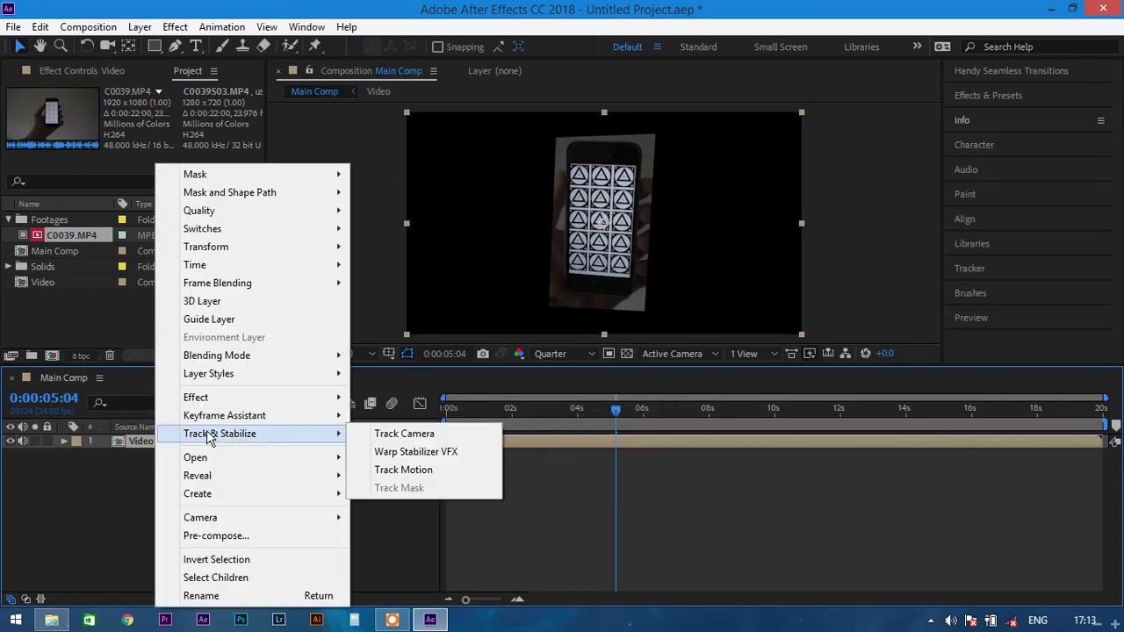
pyautogui.click(456, 433)
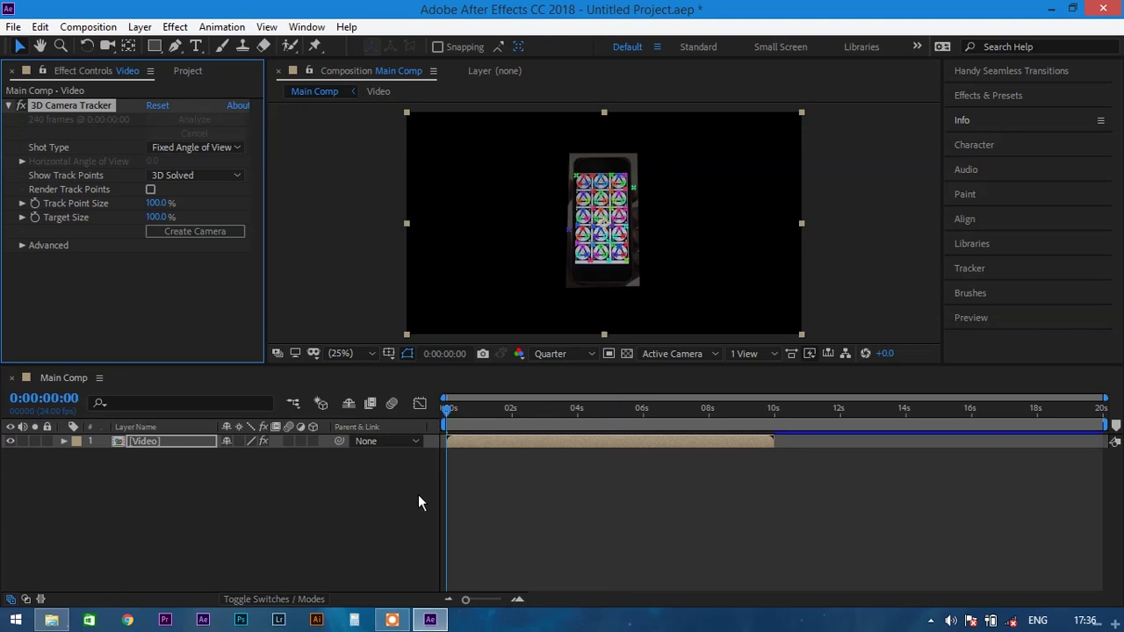
# - Enlarge the view to 50% and create a solid and camera from track points near the phone screen's centre
pyautogui.click(356, 354)
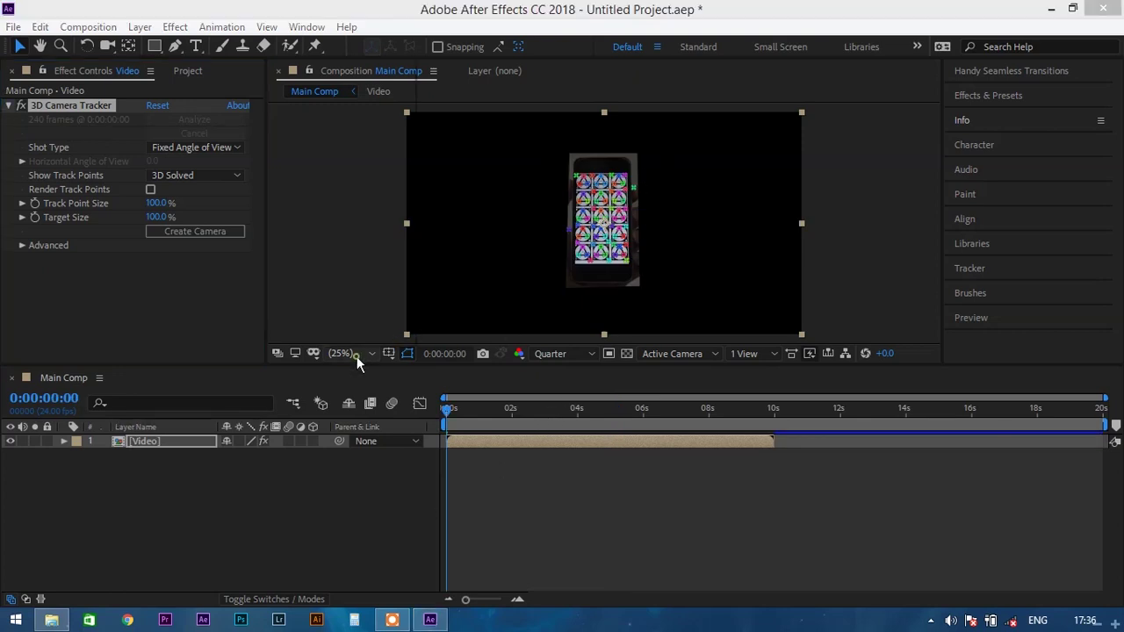
pyautogui.click(362, 211)
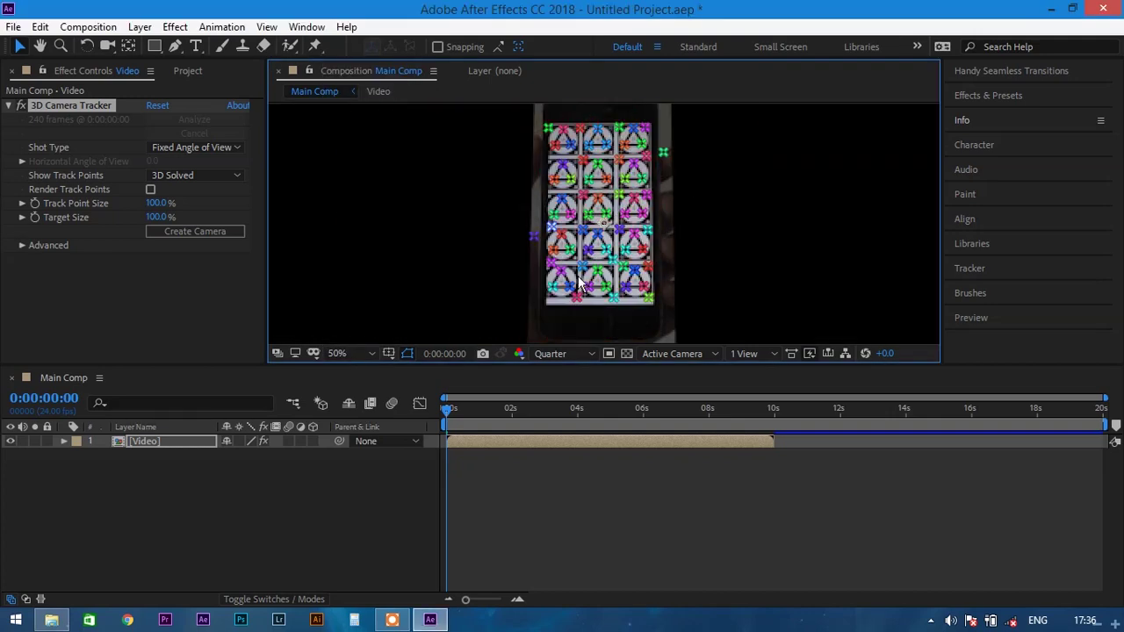
pyautogui.click(597, 213)
pyautogui.rightClick(597, 209)
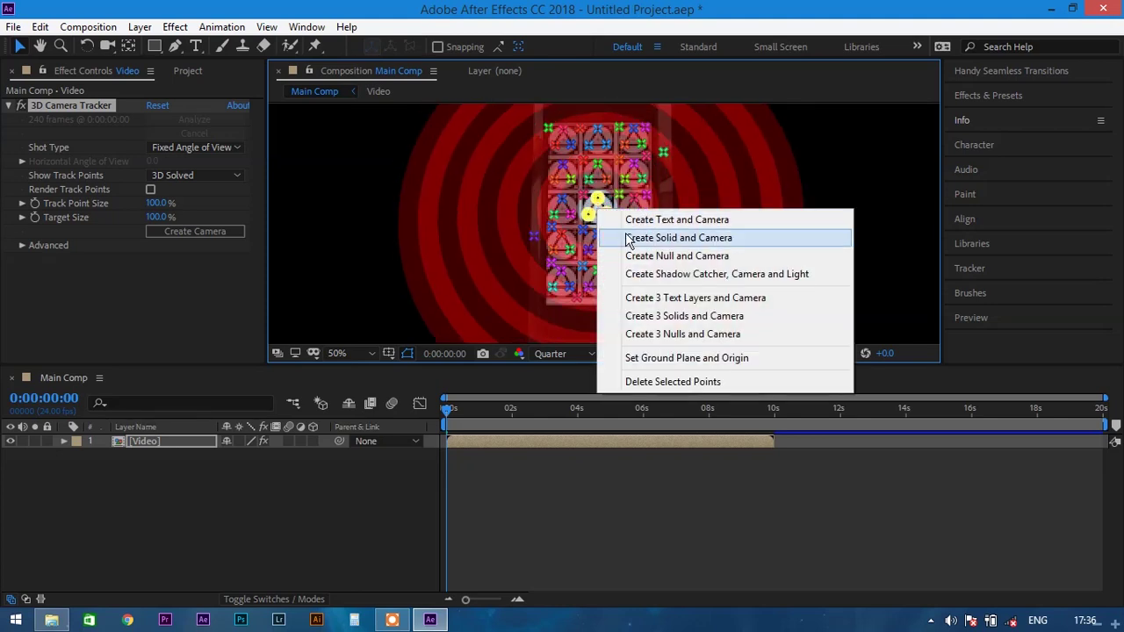
pyautogui.click(674, 238)
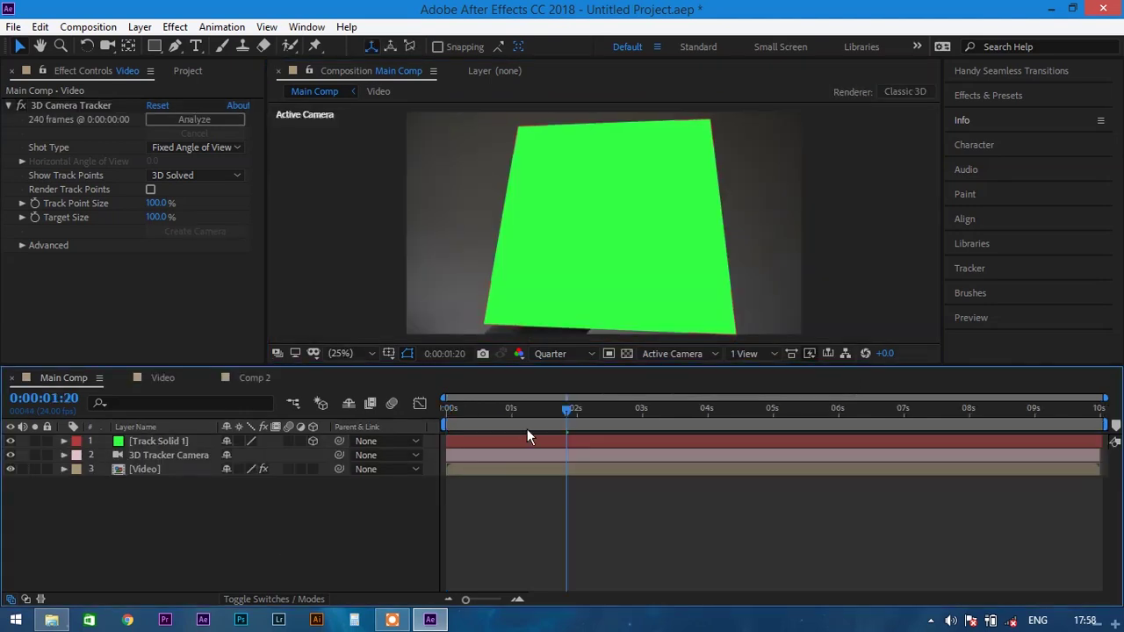
# - Play back Main Comp from about 2 seconds to examine how Track Solid 1 follows the phone
pyautogui.moveTo(531, 409); pyautogui.dragTo(606, 422)
pyautogui.press('space')
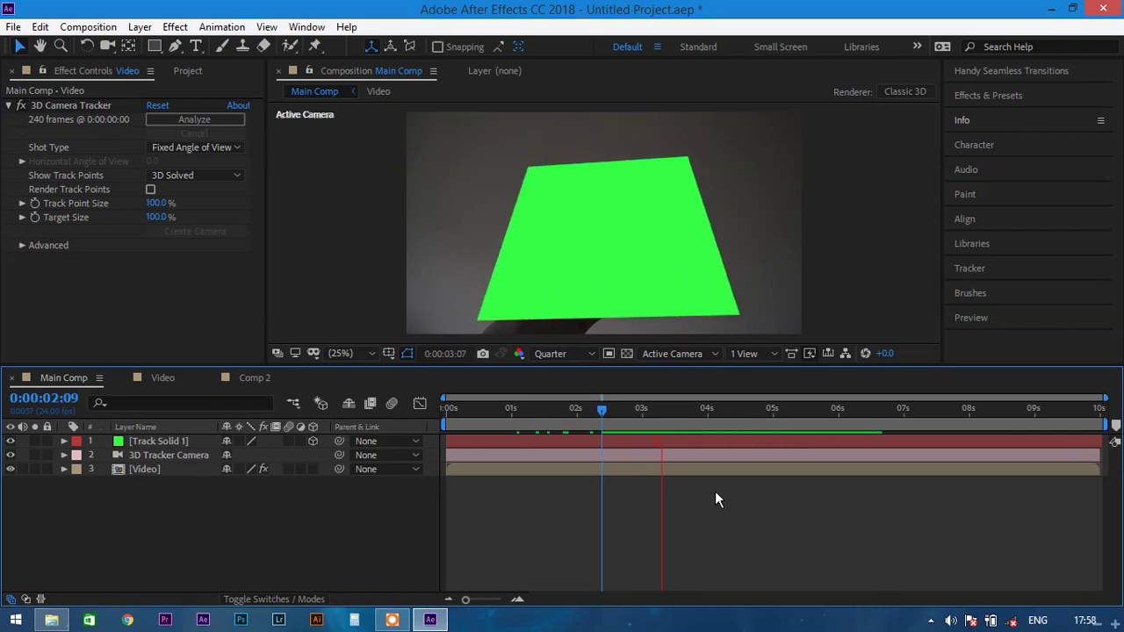
pyautogui.press('space')
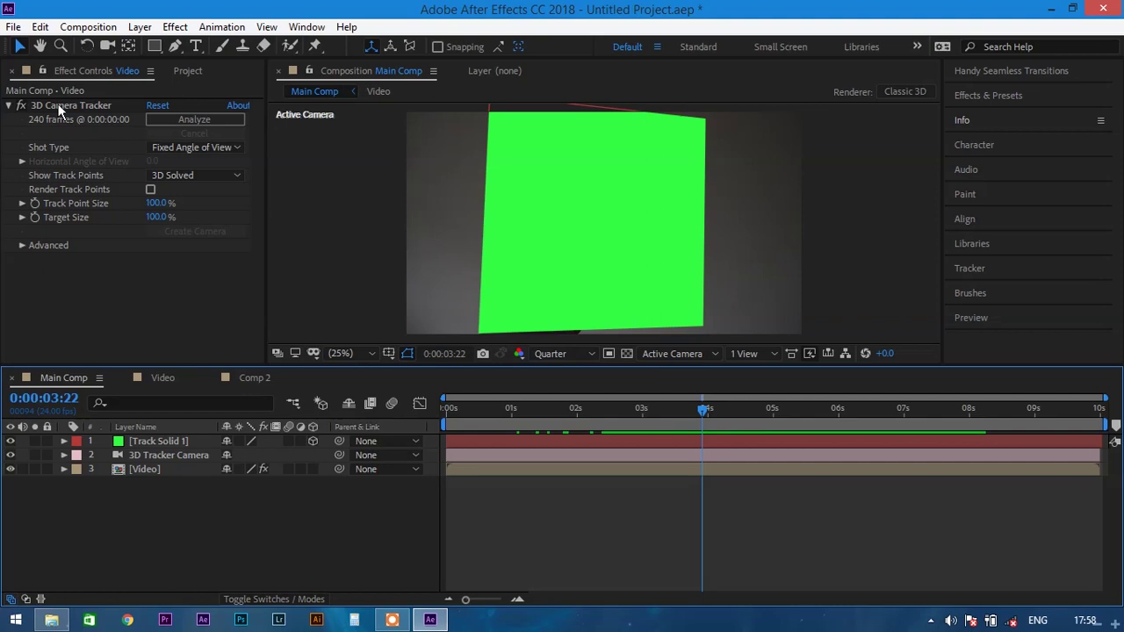
# - Create a new composition, Comp 2, at 640 x 1136 px with a duration of 0:00:10:00
pyautogui.click(101, 32)
pyautogui.click(123, 42)
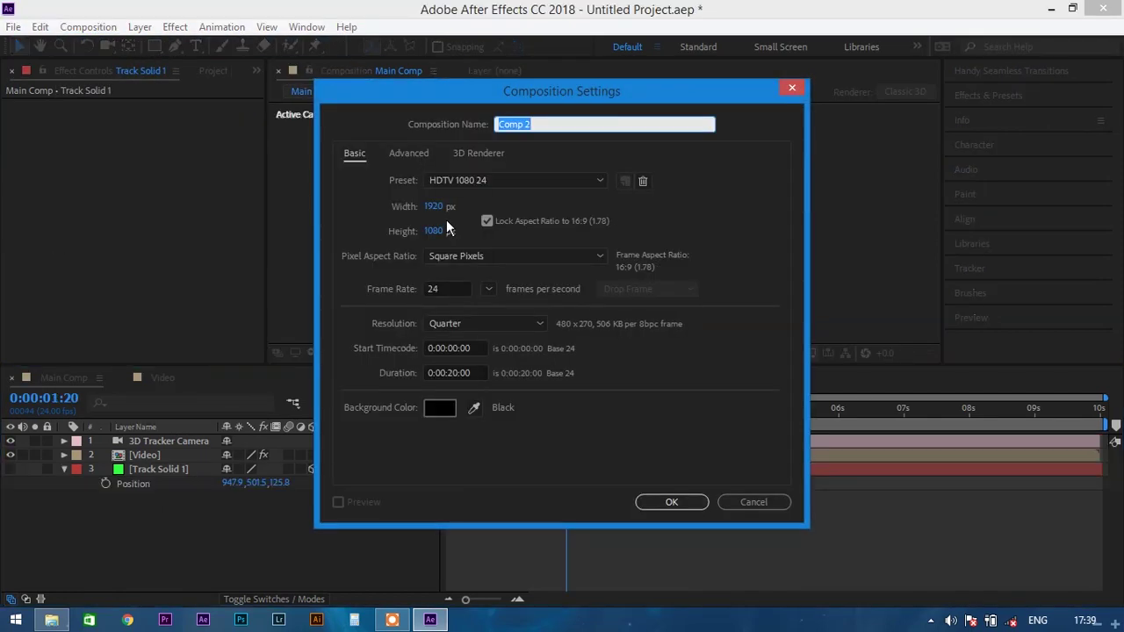
pyautogui.click(439, 208)
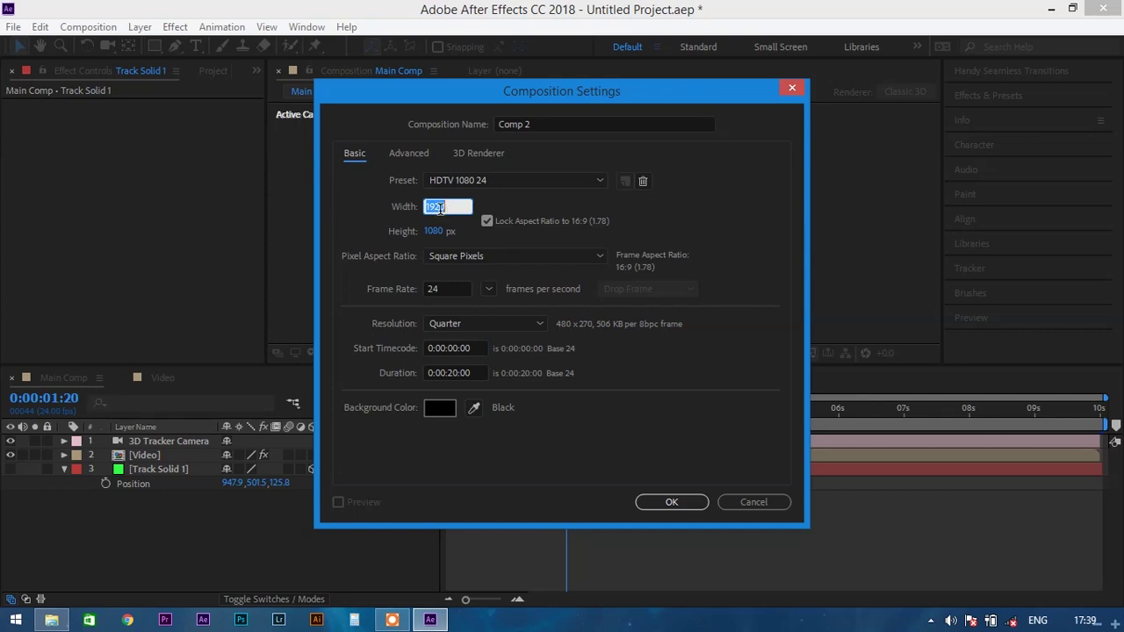
pyautogui.write('640')
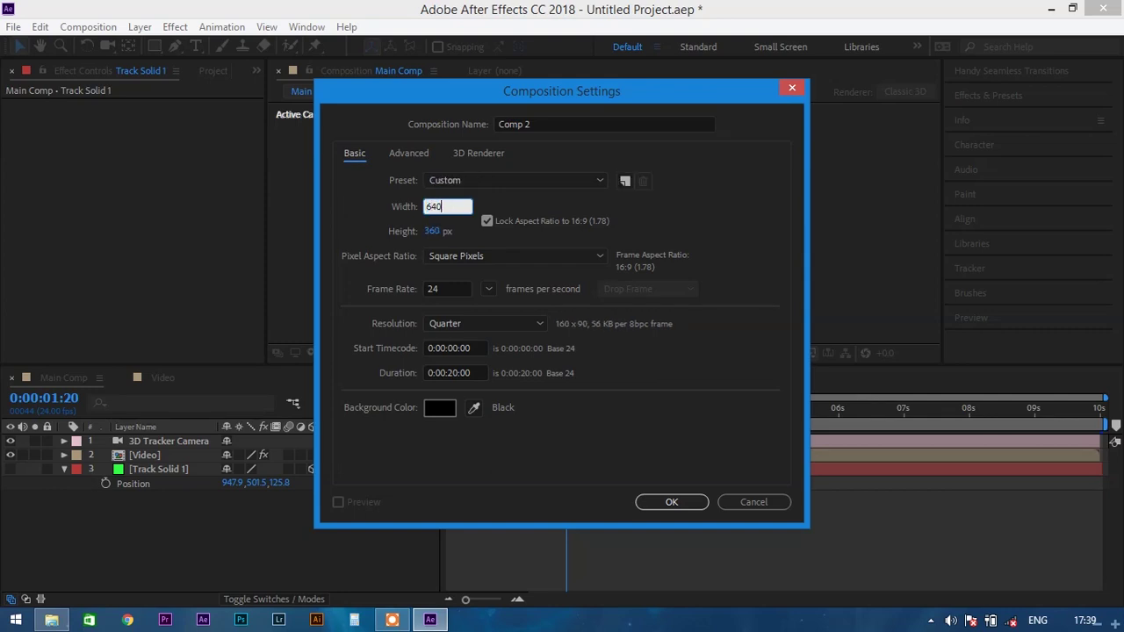
pyautogui.click(437, 231)
pyautogui.write('1136')
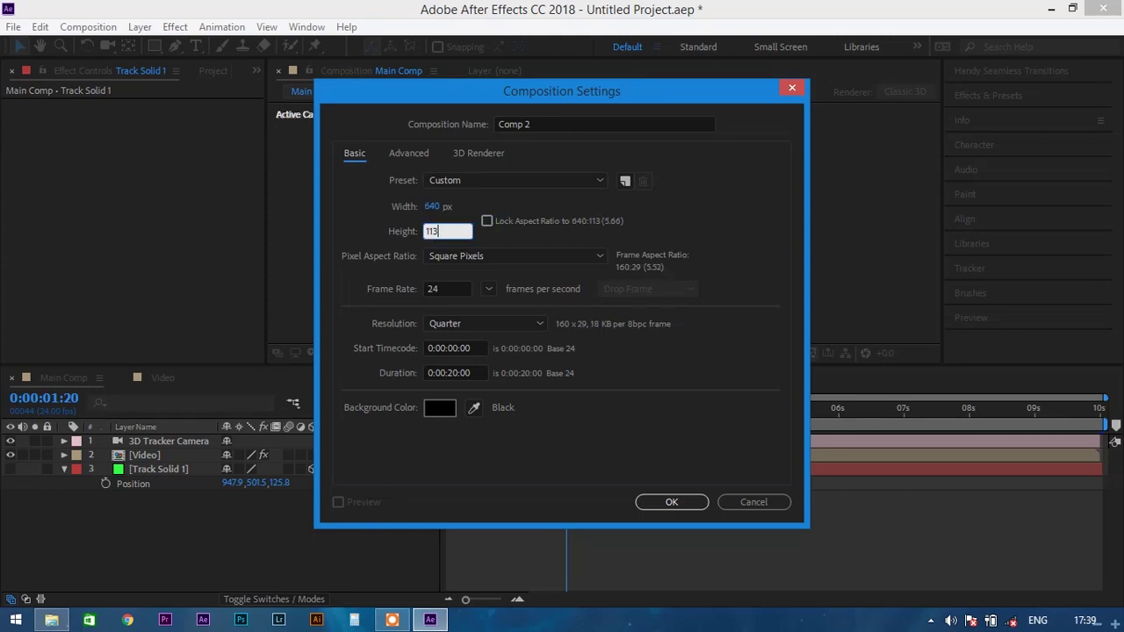
pyautogui.click(470, 377)
pyautogui.press('BackSpace')
pyautogui.press('BackSpace')
pyautogui.write('10')
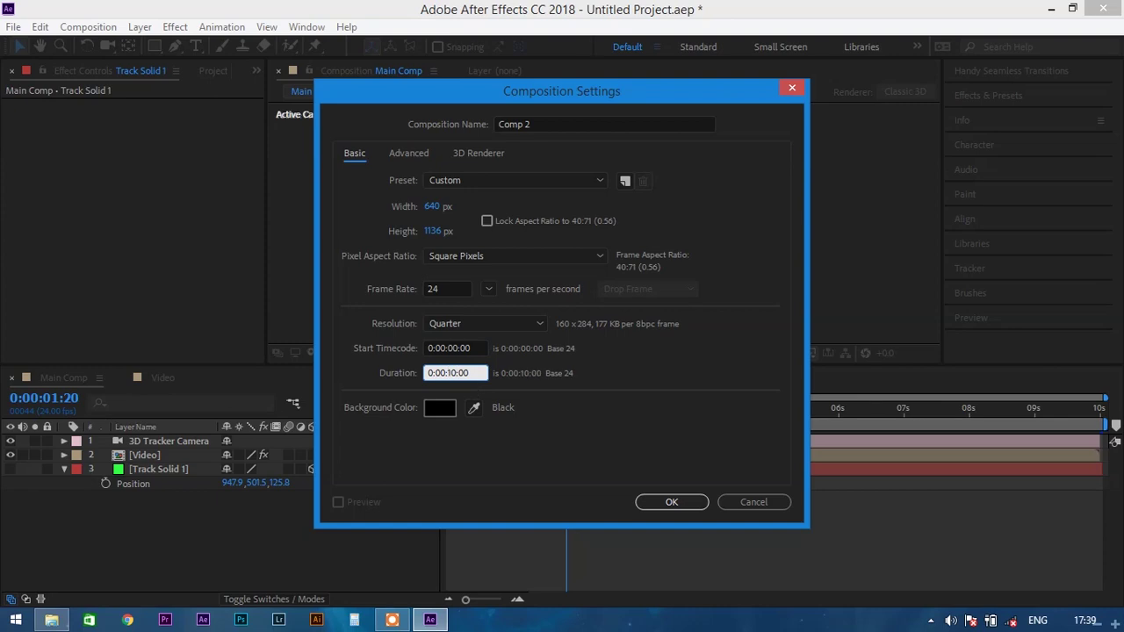
pyautogui.click(672, 501)
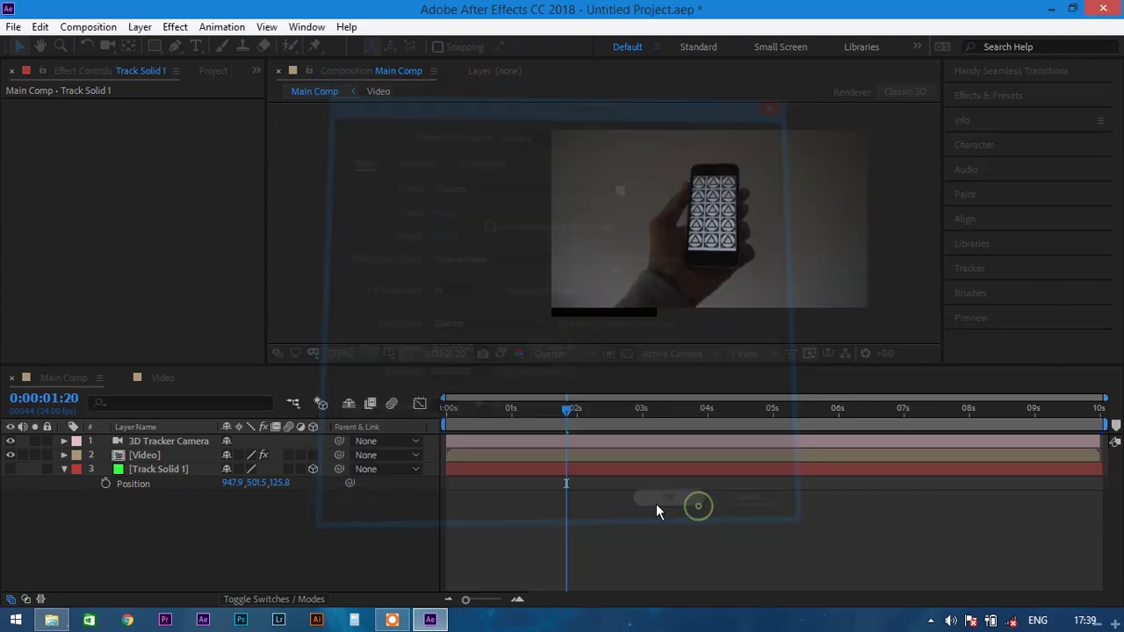
# - Add a rectangle shape layer filling Comp 2 and set its fill colour to white, FFFFFF
pyautogui.doubleClick(154, 46)
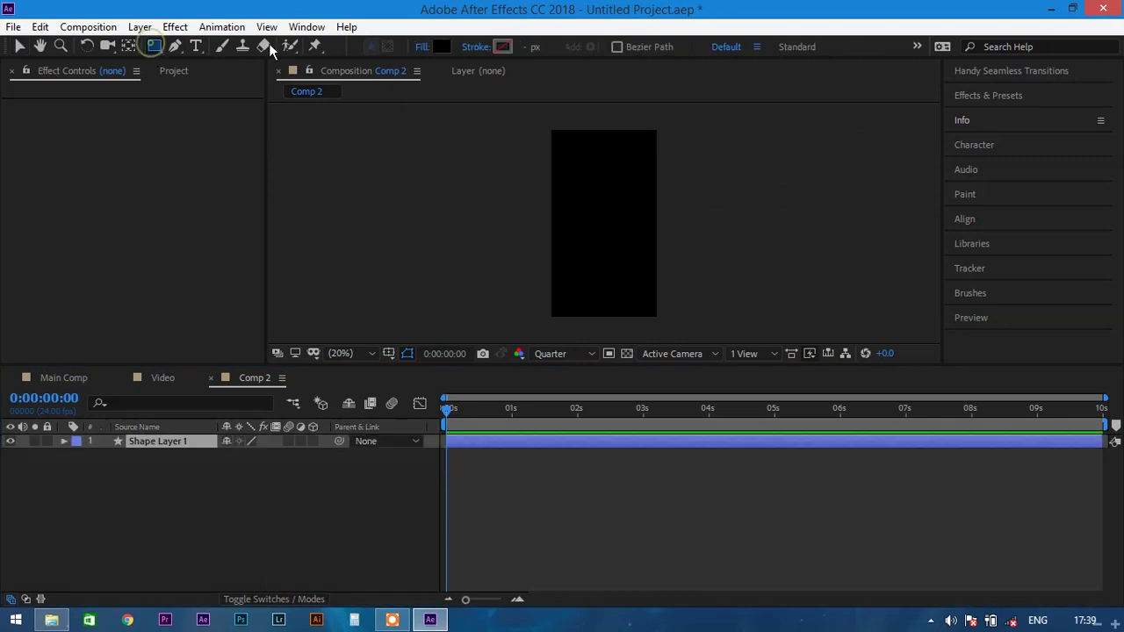
pyautogui.click(571, 48)
pyautogui.click(430, 253)
pyautogui.moveTo(339, 187); pyautogui.dragTo(332, 188)
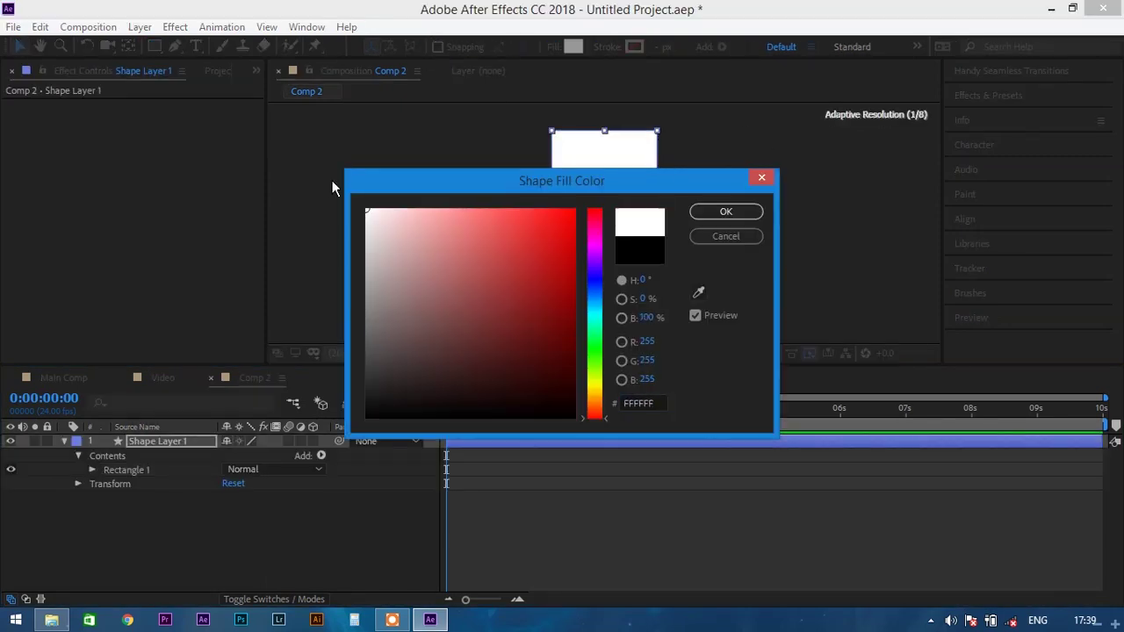
pyautogui.click(725, 212)
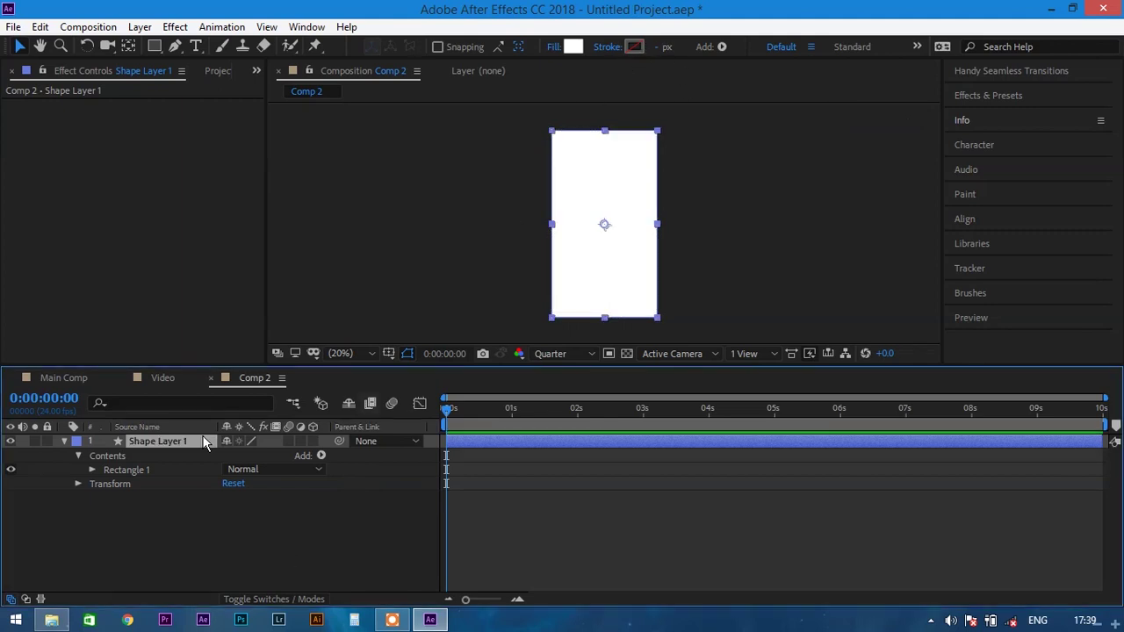
# - Set the opacity of Shape Layer 1 to 10%
pyautogui.press('t')
pyautogui.click(236, 456)
pyautogui.write('10')
pyautogui.press('Return')
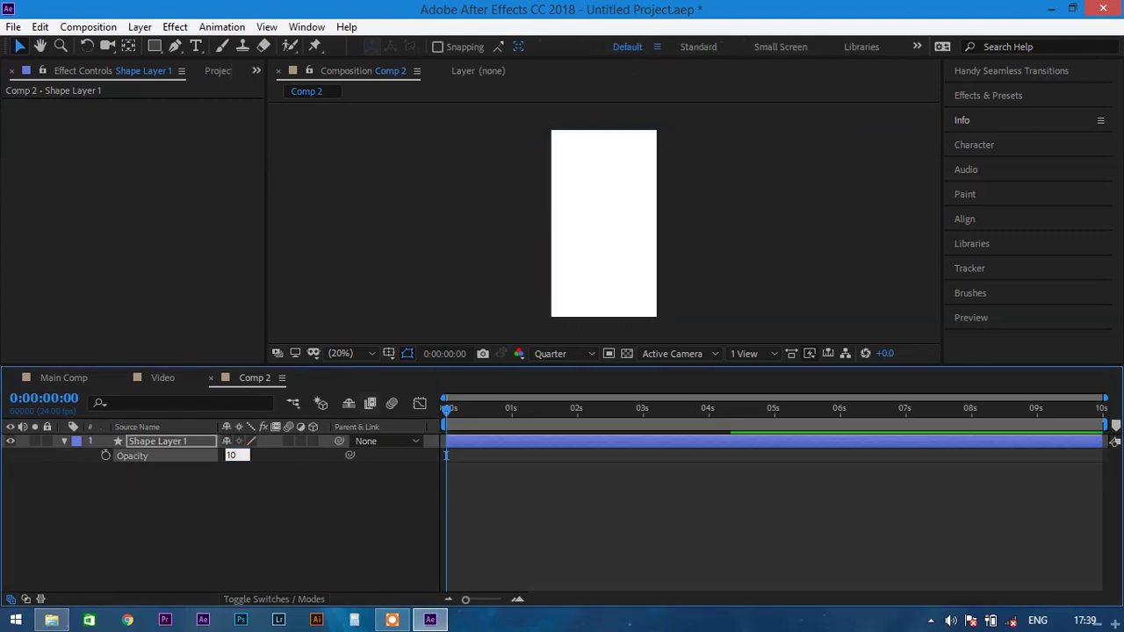
pyautogui.click(270, 518)
# - Add a second full-frame rectangle on its own shape layer and set its fill to none
pyautogui.doubleClick(155, 46)
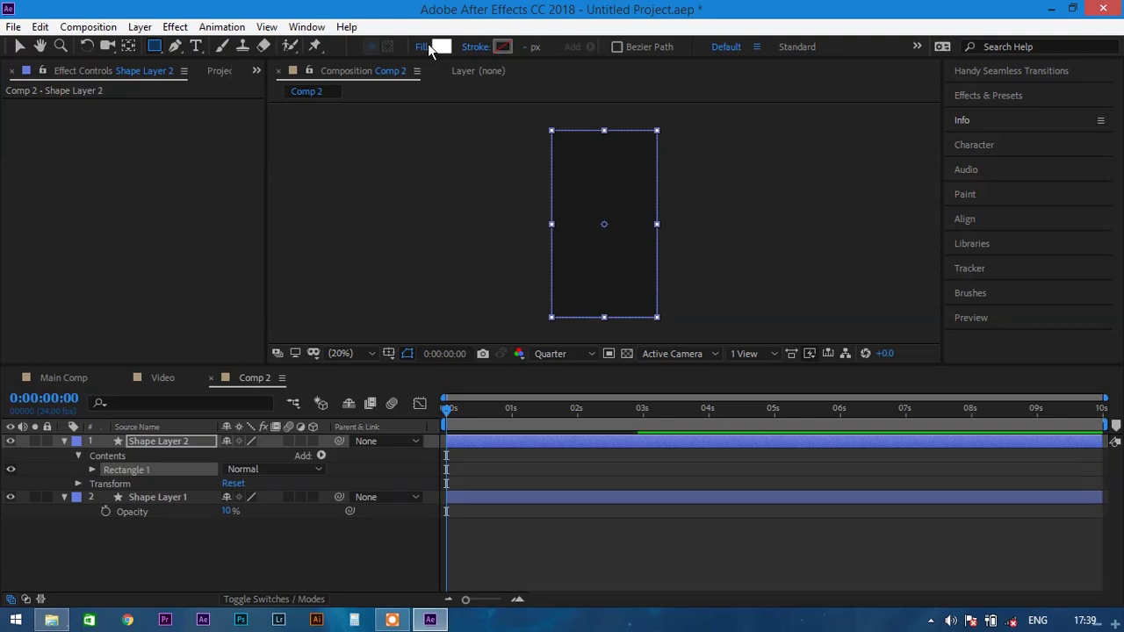
pyautogui.click(553, 48)
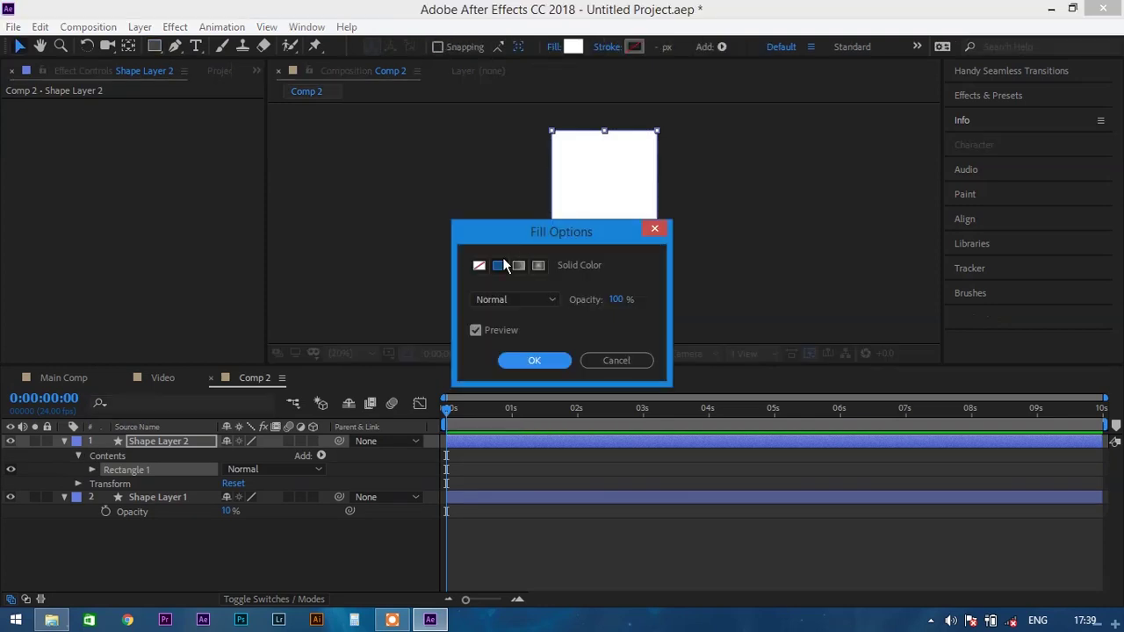
pyautogui.click(478, 265)
pyautogui.press('Return')
# - Give the second rectangle a solid colour stroke with a width of 5 px
pyautogui.click(607, 47)
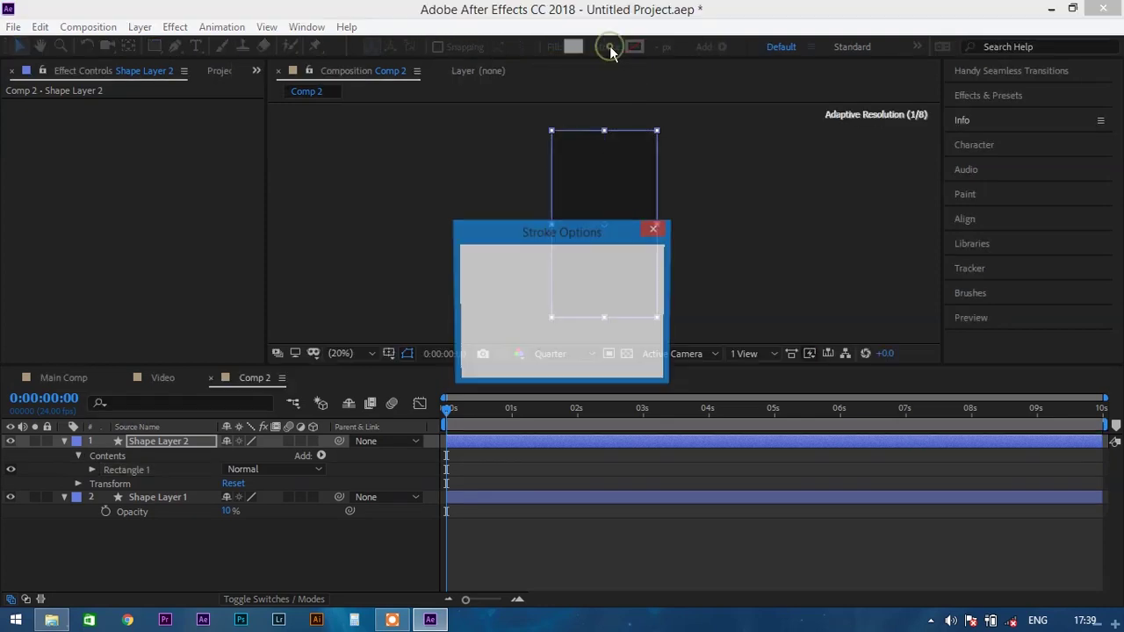
pyautogui.click(502, 266)
pyautogui.click(534, 360)
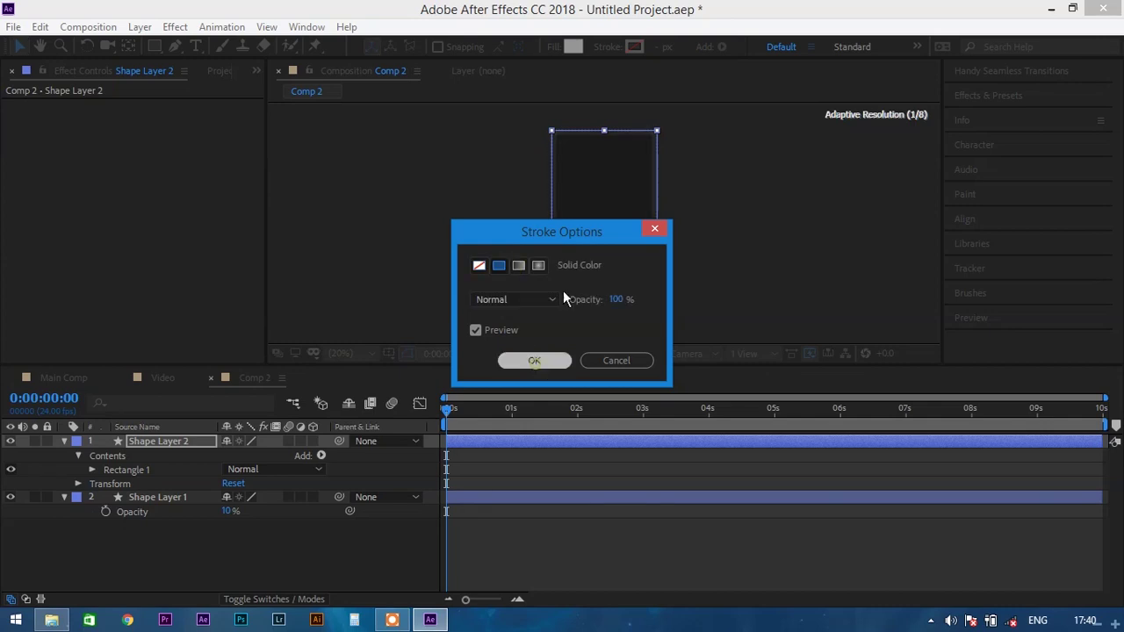
pyautogui.click(661, 48)
pyautogui.write('5')
pyautogui.press('Return')
# - Pre-compose Shape Layer 1 and Shape Layer 2 into a new composition named Glass Screen
pyautogui.moveTo(183, 532); pyautogui.dragTo(173, 444)
pyautogui.rightClick(172, 443)
pyautogui.click(233, 536)
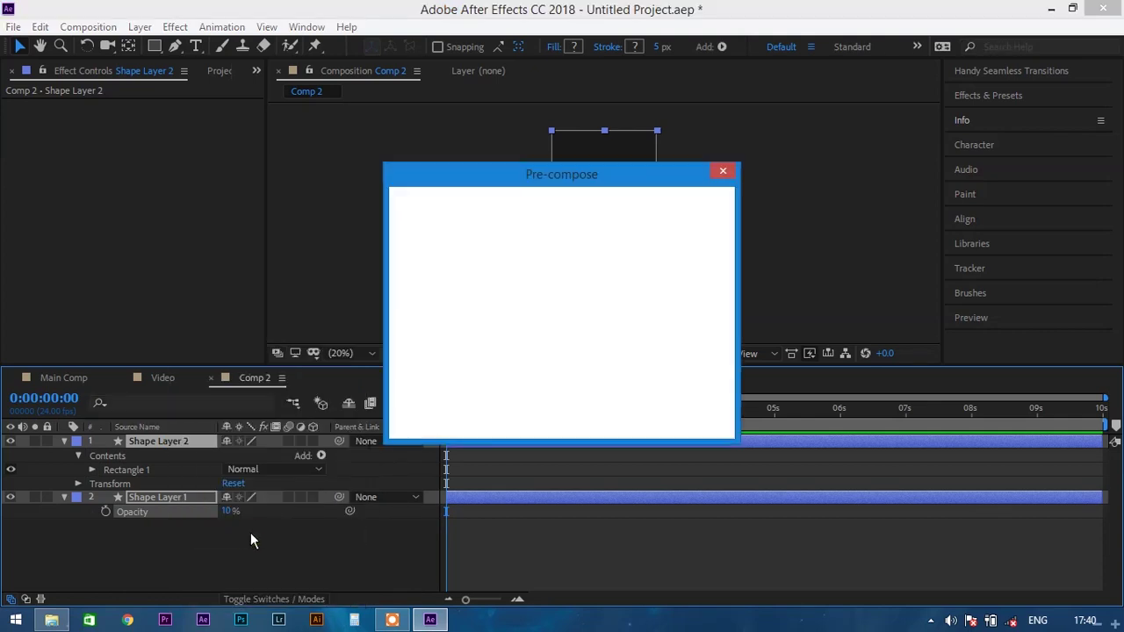
pyautogui.write('Glass Scr')
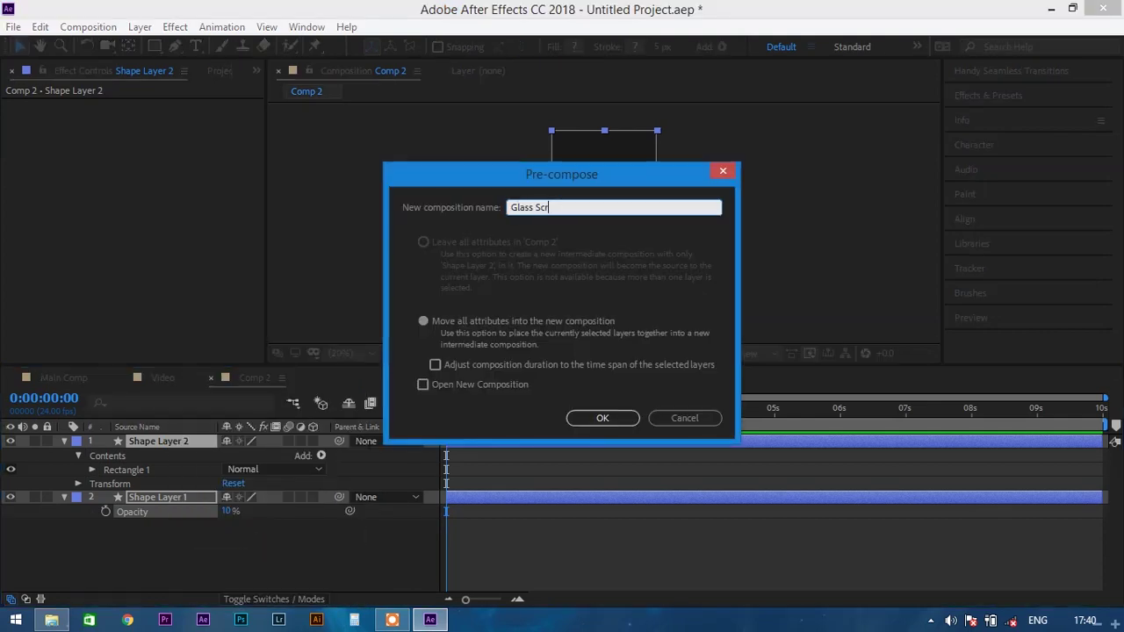
pyautogui.write('een')
pyautogui.press('Return')
# - Add a full-frame rectangle on a new shape layer in Comp 2 and give it a solid black fill
pyautogui.click(170, 509)
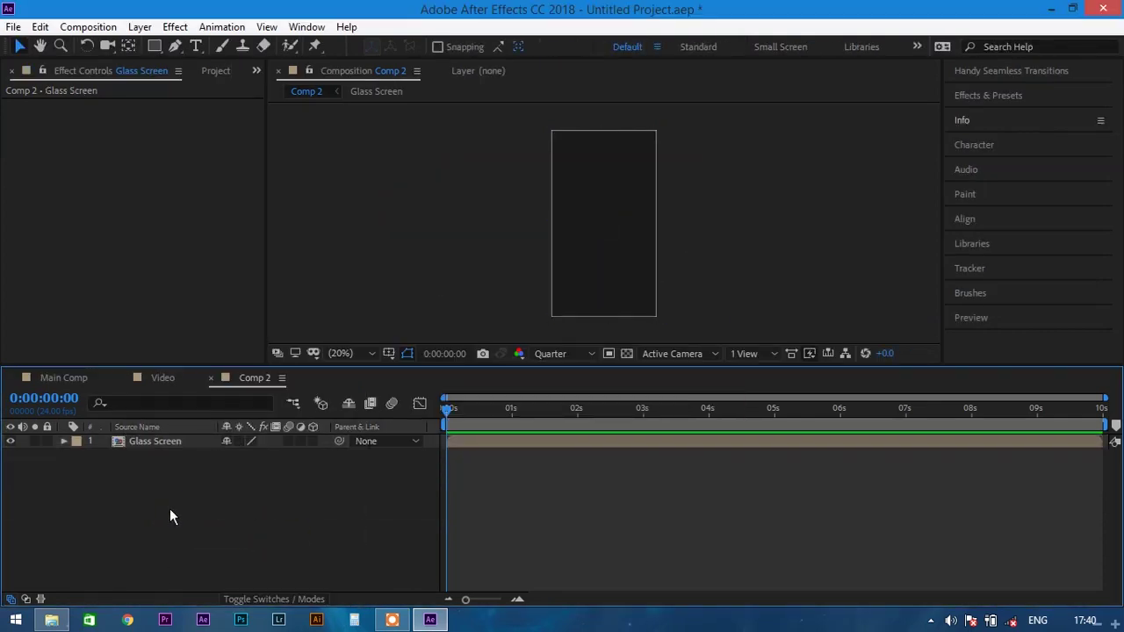
pyautogui.doubleClick(154, 46)
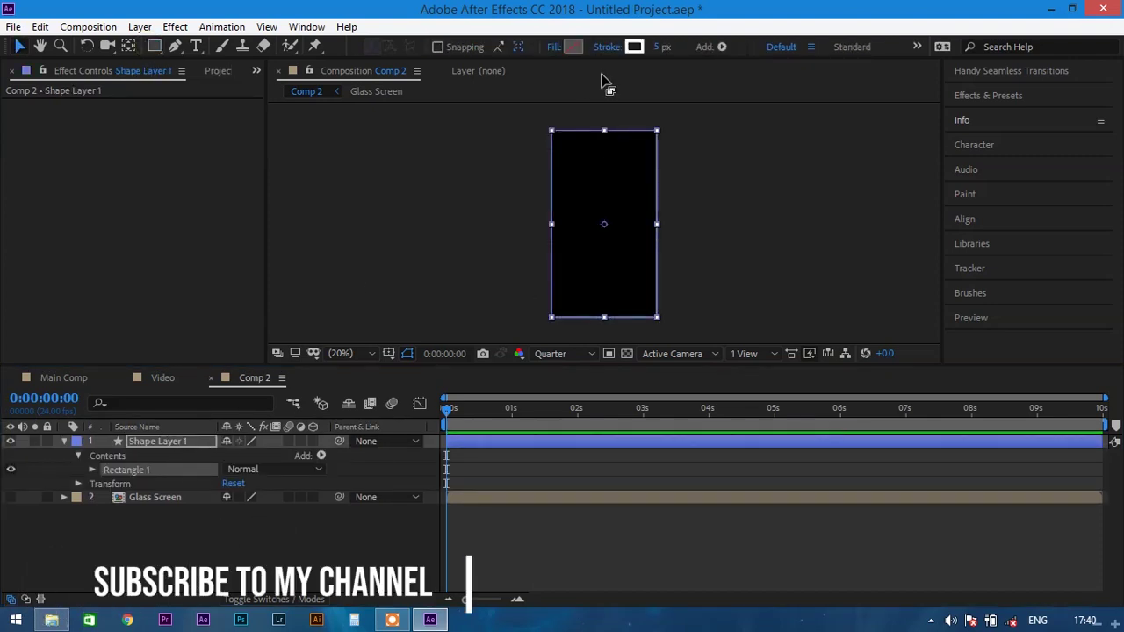
pyautogui.click(555, 46)
pyautogui.click(493, 264)
pyautogui.click(532, 358)
pyautogui.click(575, 48)
pyautogui.moveTo(470, 259); pyautogui.dragTo(299, 446)
pyautogui.click(725, 212)
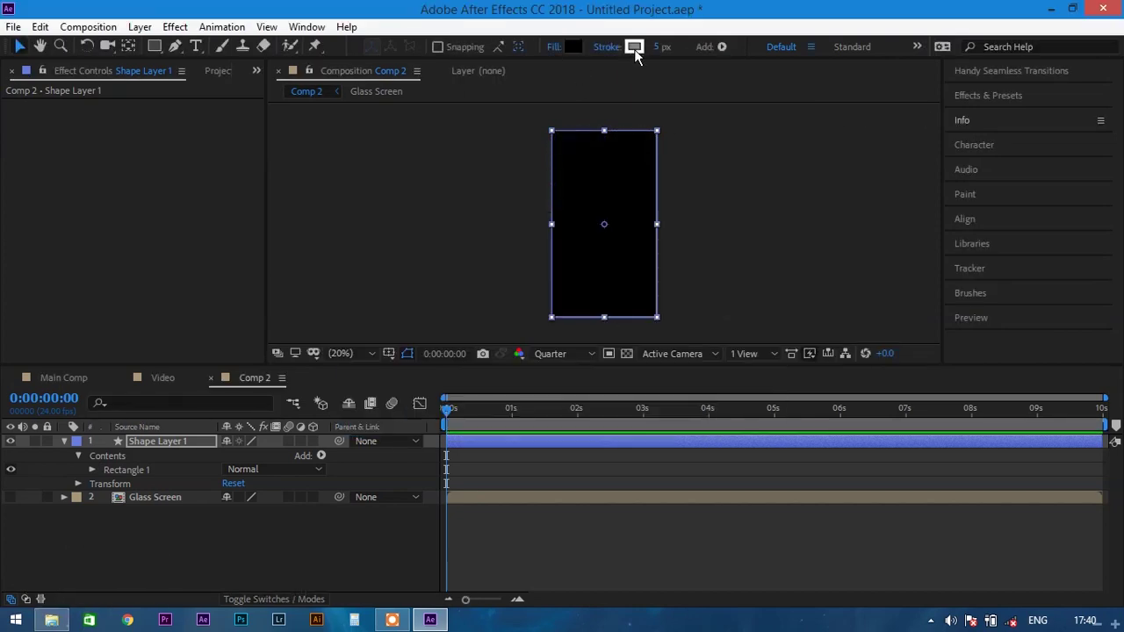
# - Set the black rectangle's stroke to none
pyautogui.click(604, 47)
pyautogui.click(479, 262)
pyautogui.click(532, 358)
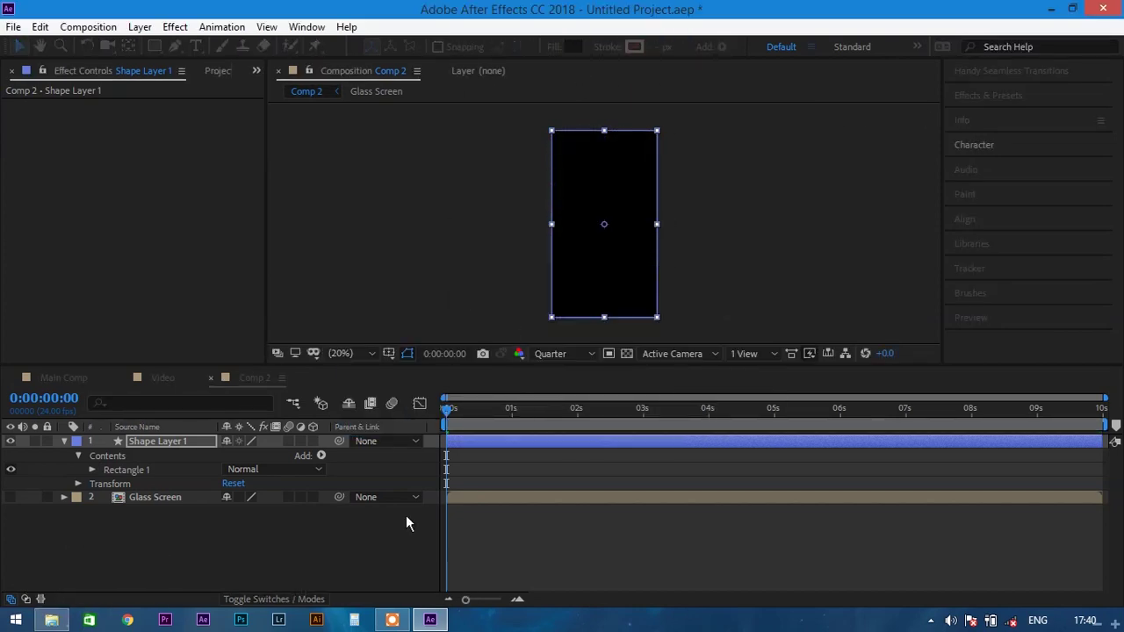
# - Copy the black Shape Layer 1 from Comp 2 and paste it into Main Comp
pyautogui.click(161, 435)
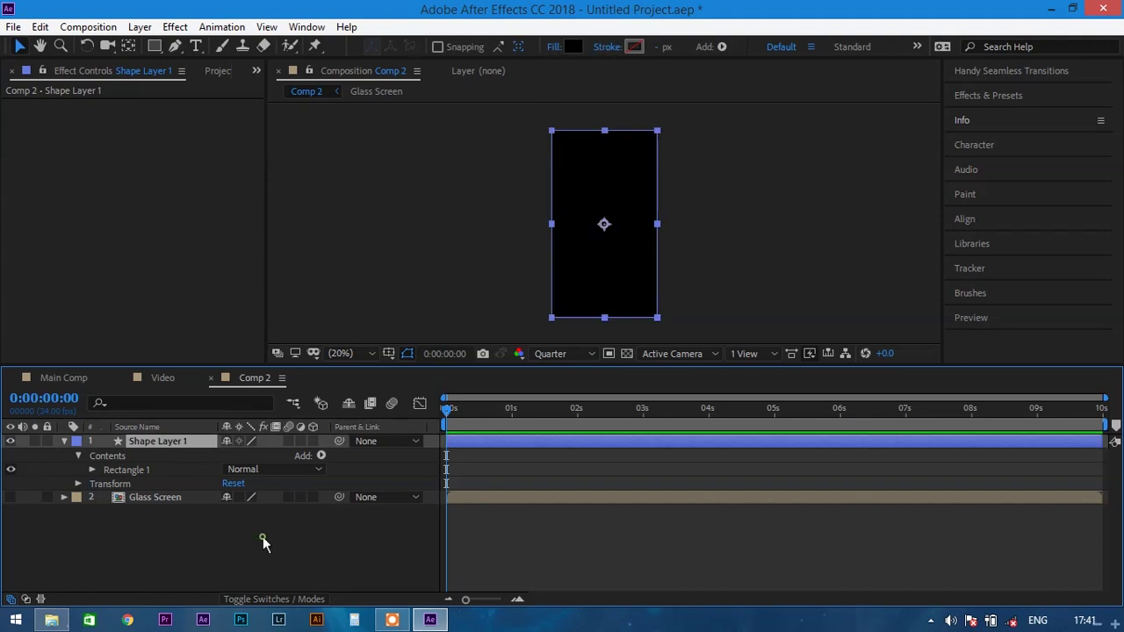
pyautogui.click(264, 538)
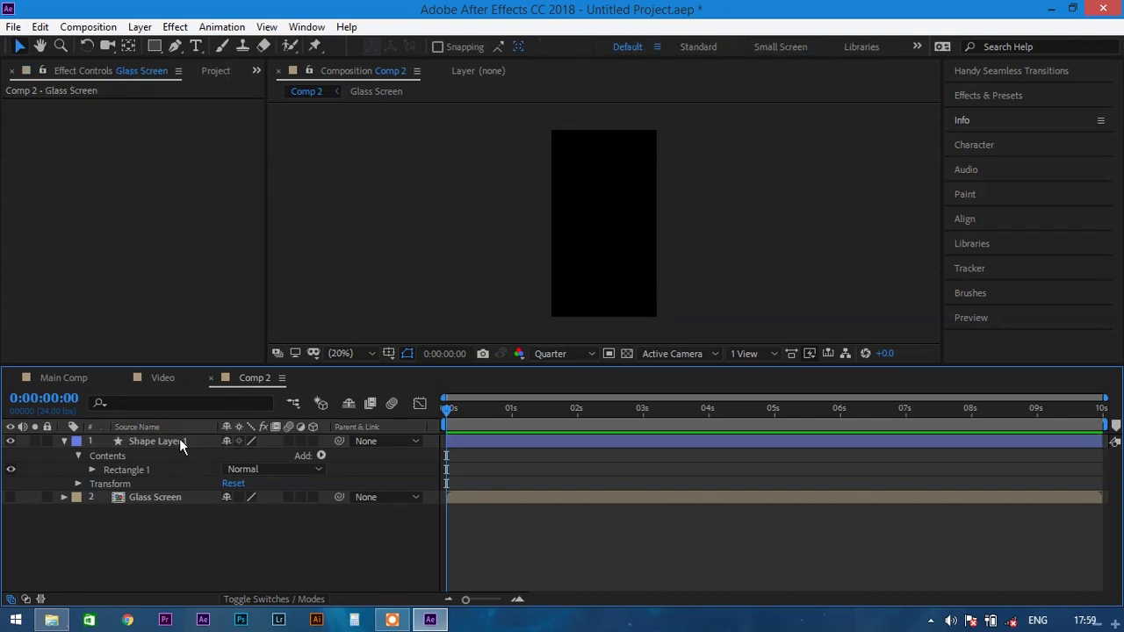
pyautogui.click(180, 438)
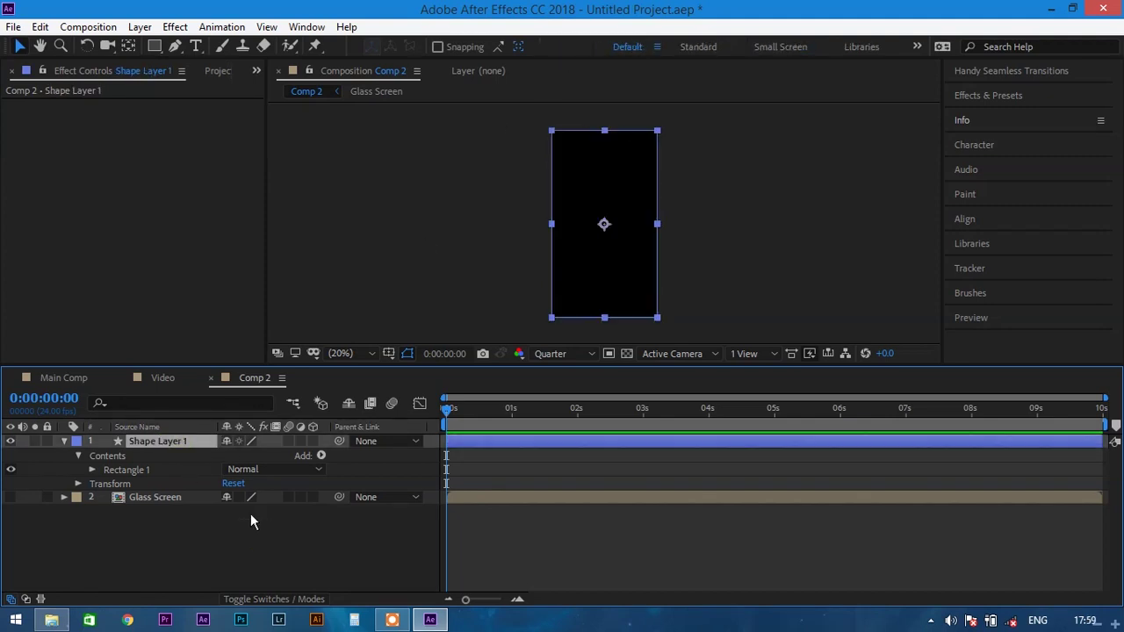
pyautogui.click(75, 378)
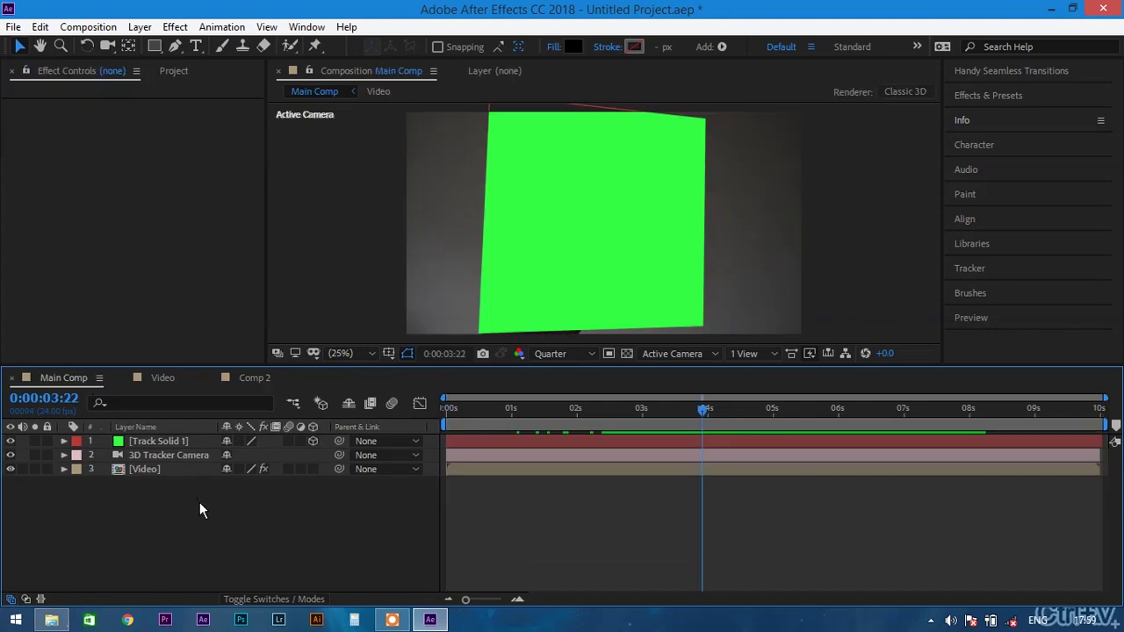
pyautogui.hotkey('ctrl', 'v')
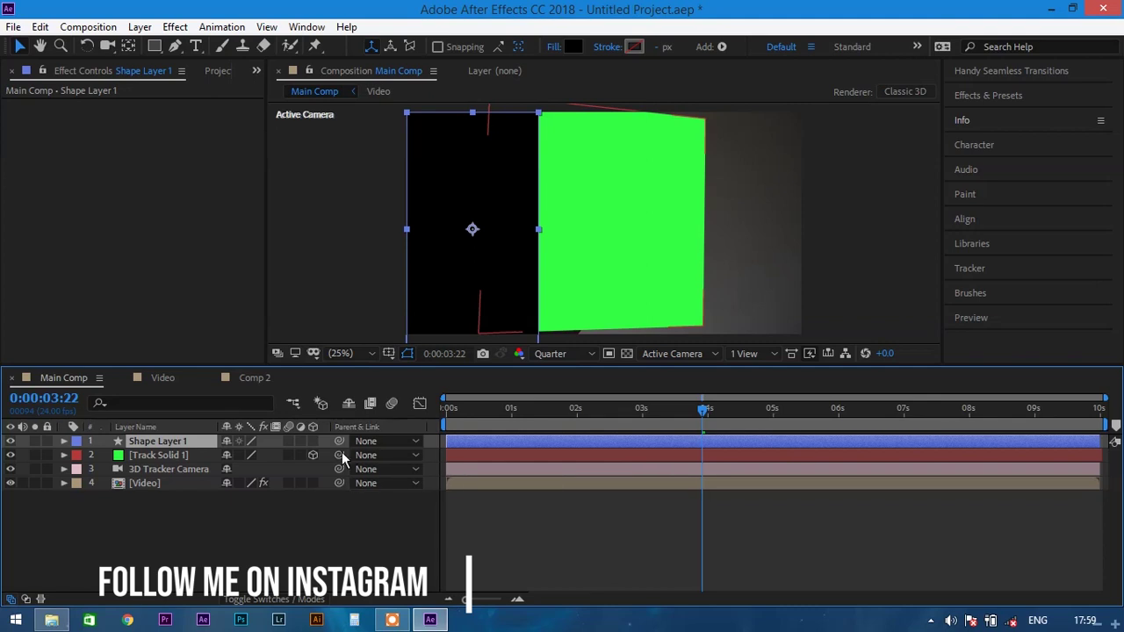
# - Parent Shape Layer 1 to Track Solid 1 and make it a 3D layer
pyautogui.moveTo(340, 442); pyautogui.dragTo(156, 453)
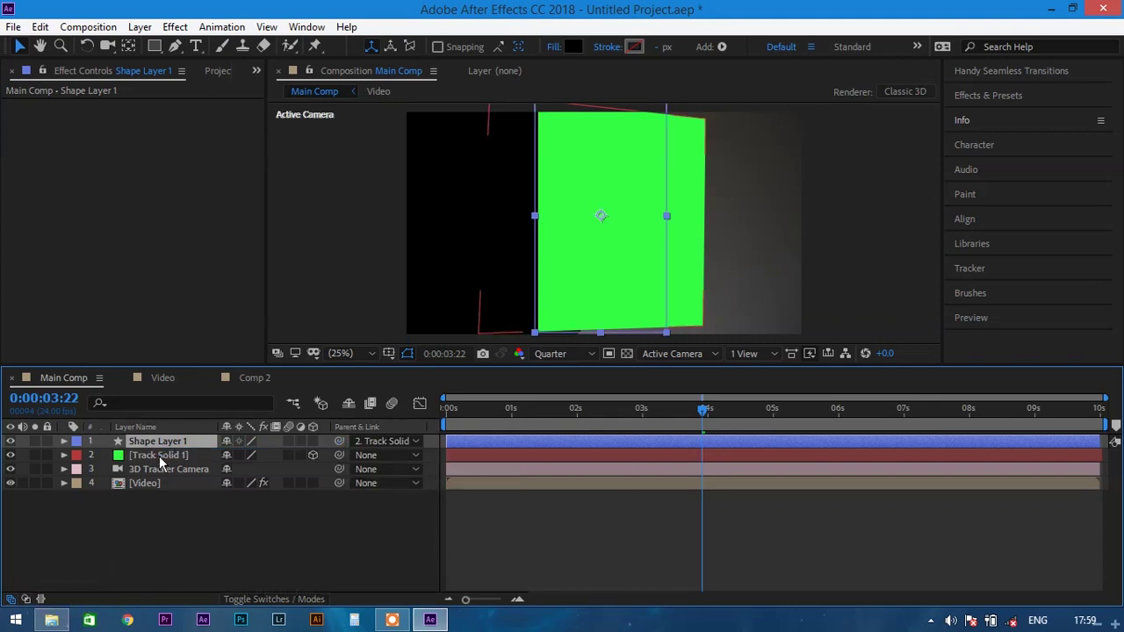
pyautogui.click(313, 441)
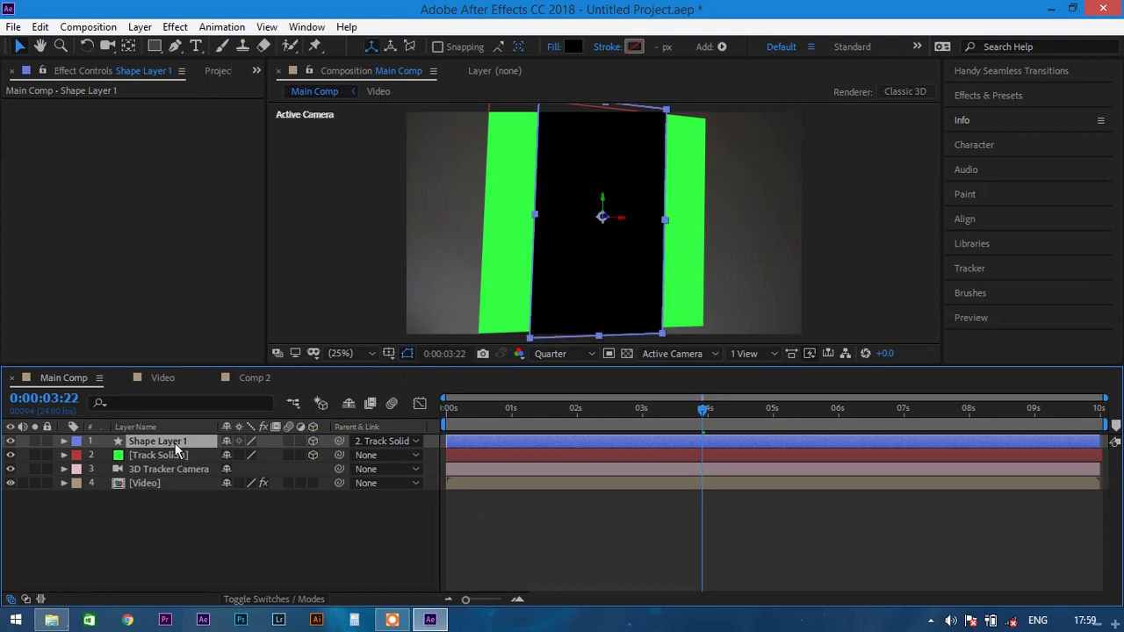
# - Scale Shape Layer 1 to 43% and hide Track Solid 1
pyautogui.press('s')
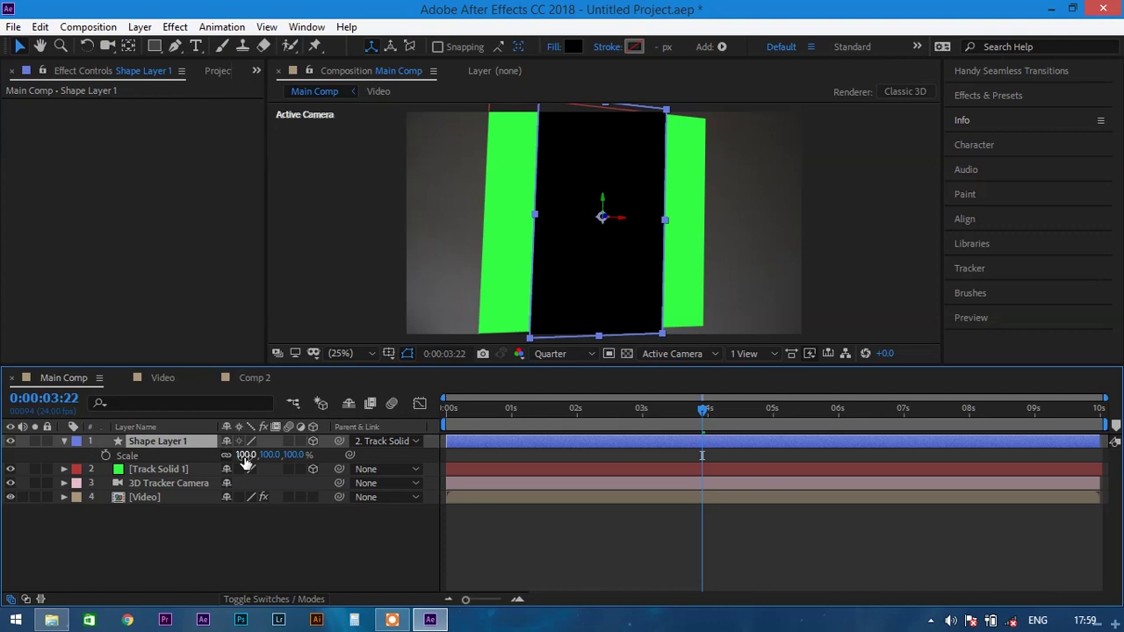
pyautogui.moveTo(245, 455); pyautogui.dragTo(220, 456)
pyautogui.click(12, 469)
pyautogui.click(11, 469)
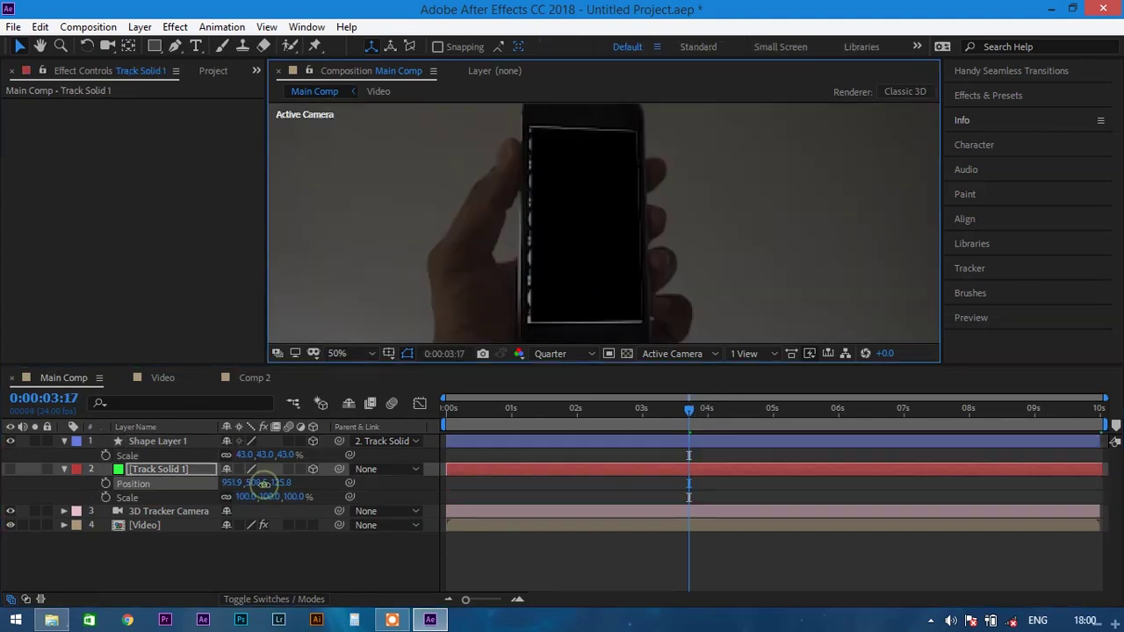
# - Fit the black shape to the phone screen by setting Track Solid 1's position to 950.9, 508.5, 125.8 and scale to 106%, and preview the track
pyautogui.click(262, 483)
pyautogui.click(248, 555)
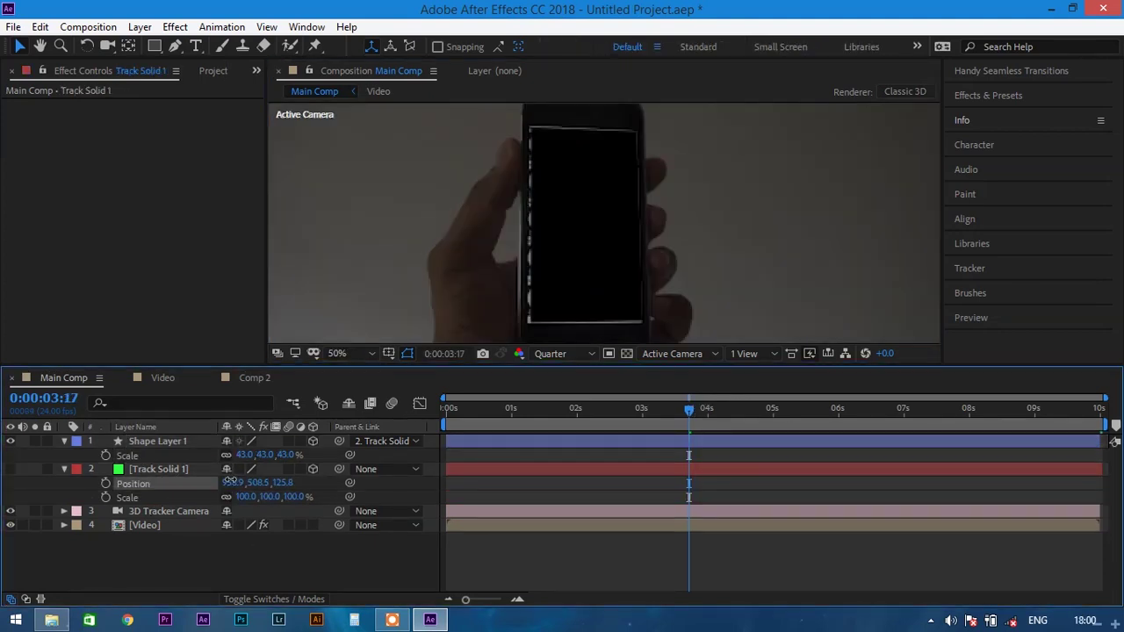
pyautogui.moveTo(226, 482); pyautogui.dragTo(275, 497)
pyautogui.press('space')
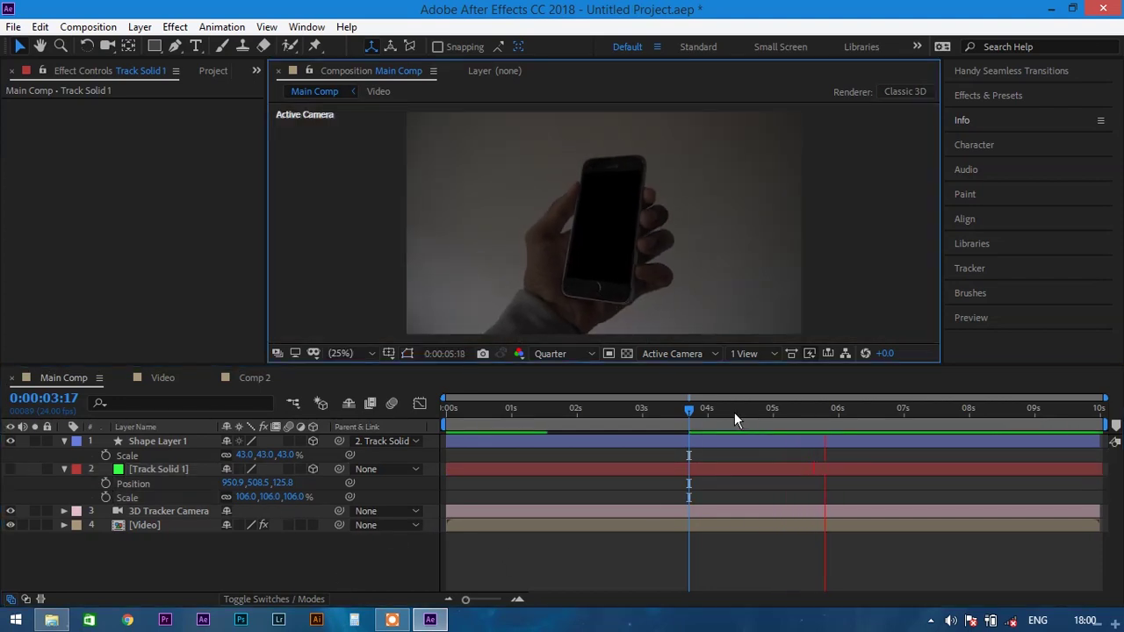
pyautogui.press('space')
# - Reorder the layers so Track Solid 1 and 3D Tracker Camera sit below Video, and collapse Track Solid 1's properties
pyautogui.moveTo(180, 475); pyautogui.dragTo(181, 512)
pyautogui.moveTo(185, 468); pyautogui.dragTo(180, 540)
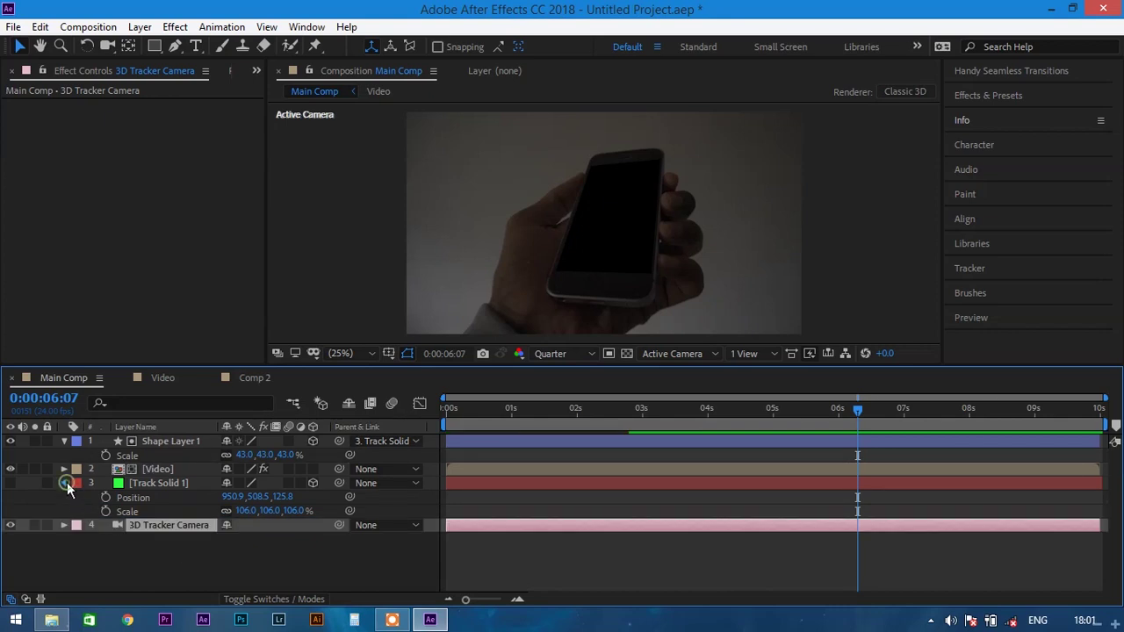
pyautogui.click(66, 483)
pyautogui.click(103, 522)
# - Duplicate Shape Layer 1 in Main Comp
pyautogui.click(184, 440)
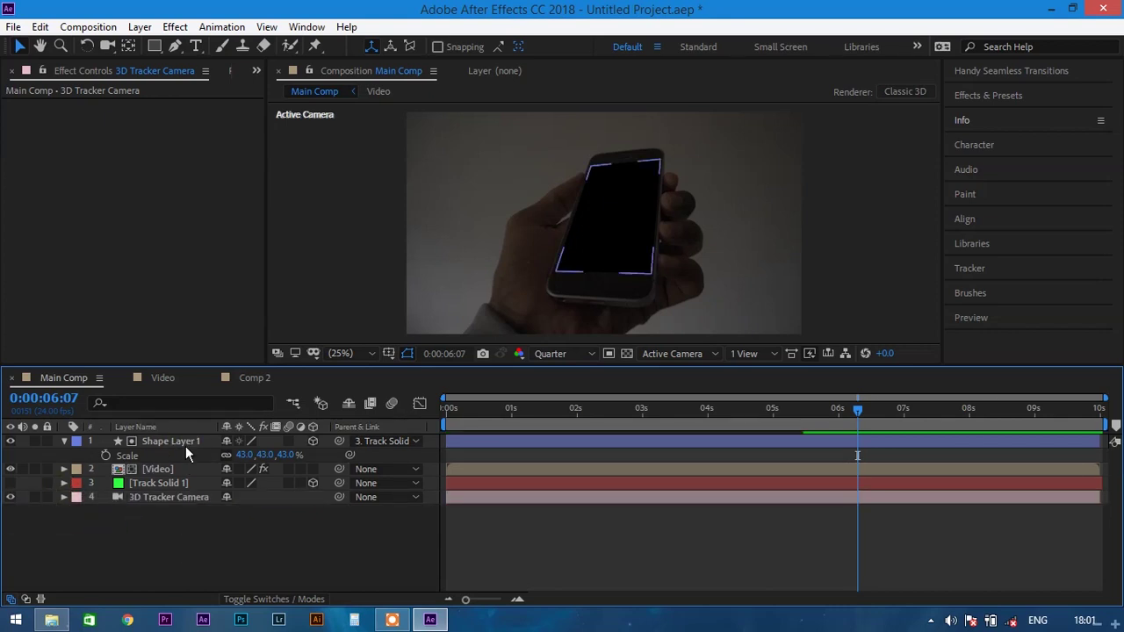
pyautogui.click(182, 442)
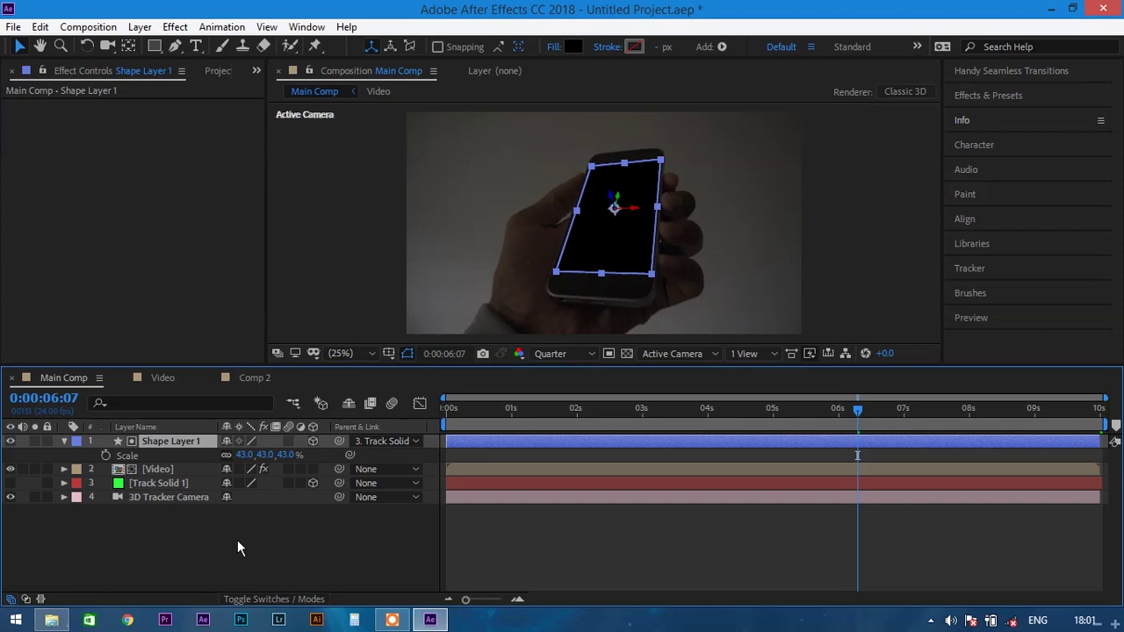
pyautogui.hotkey('ctrl', 'd')
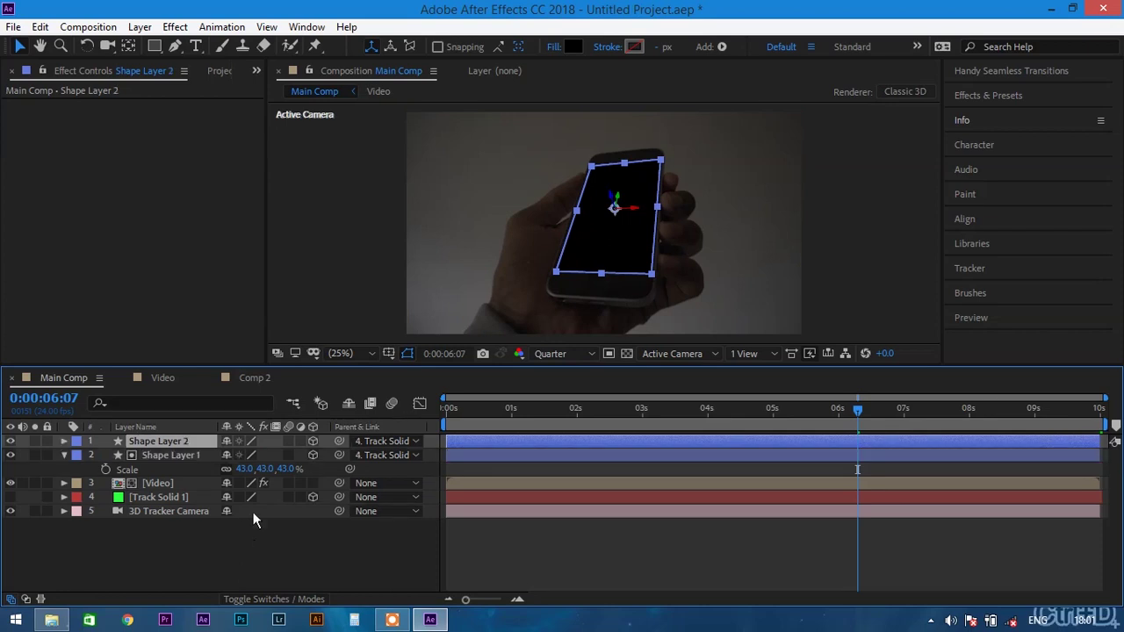
pyautogui.click(260, 542)
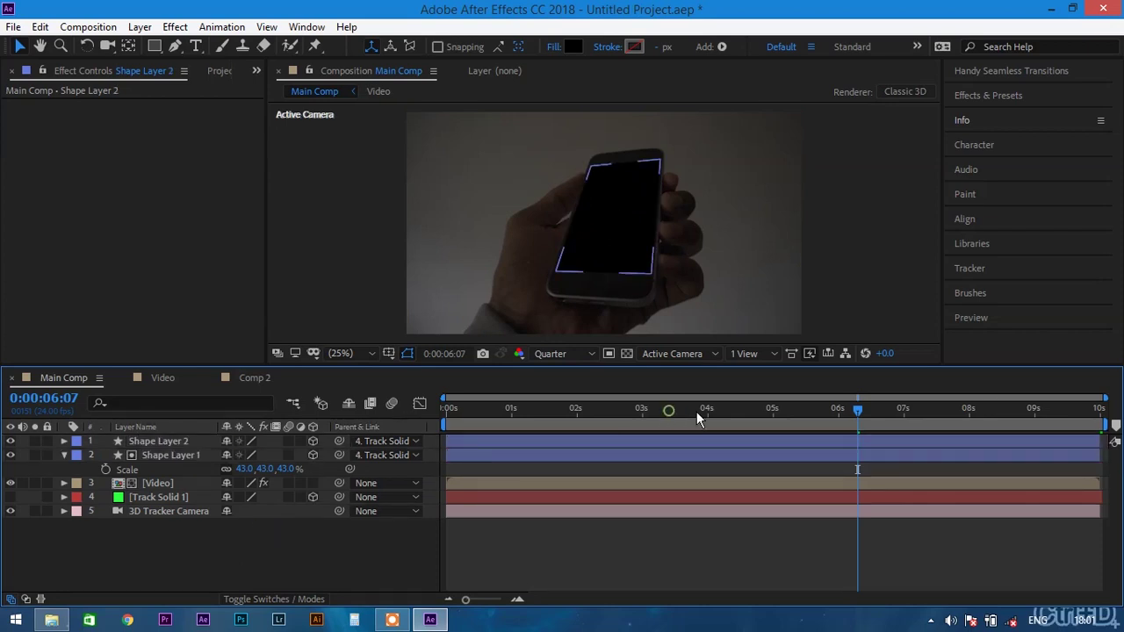
# - Set the Video layer's track matte to Alpha Inverted Matte "Shape Layer 1"
pyautogui.click(697, 412)
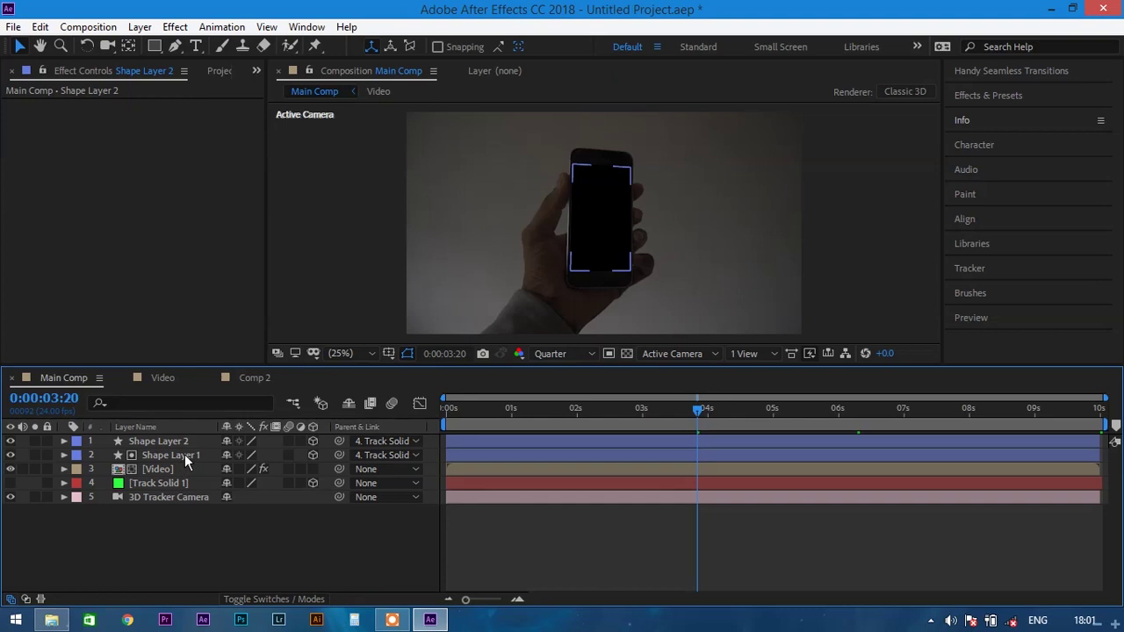
pyautogui.click(288, 600)
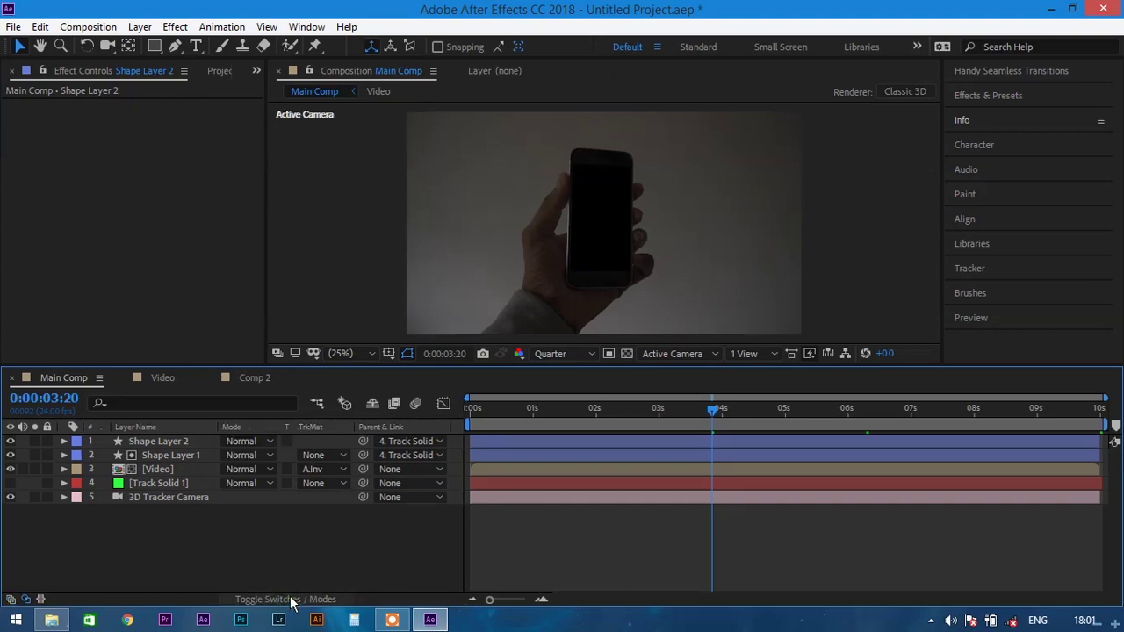
pyautogui.click(339, 471)
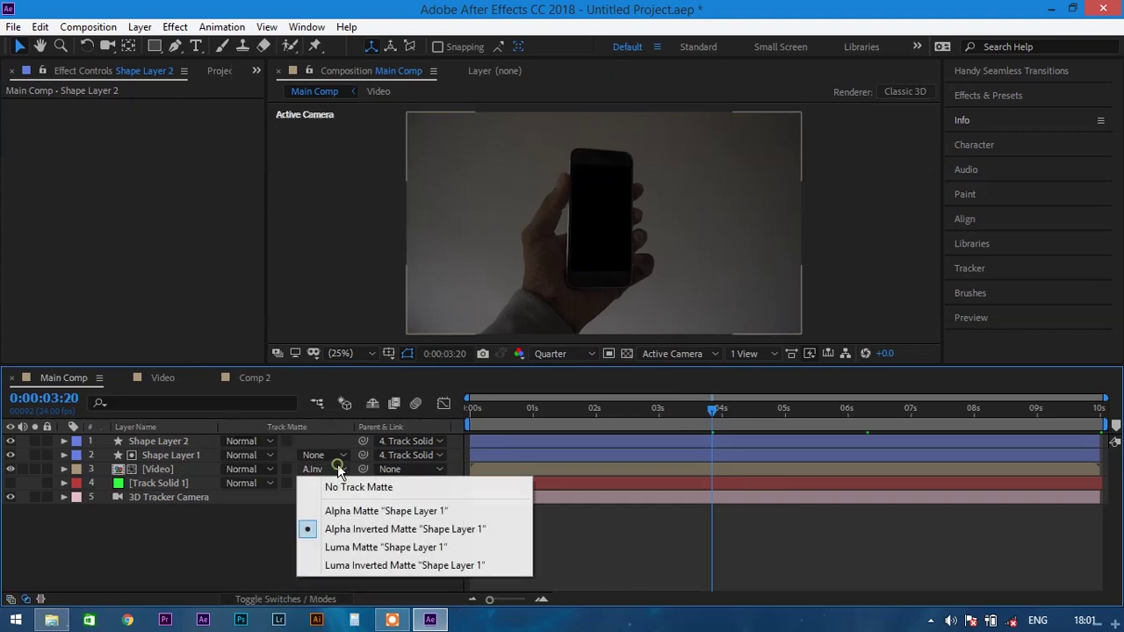
pyautogui.click(353, 530)
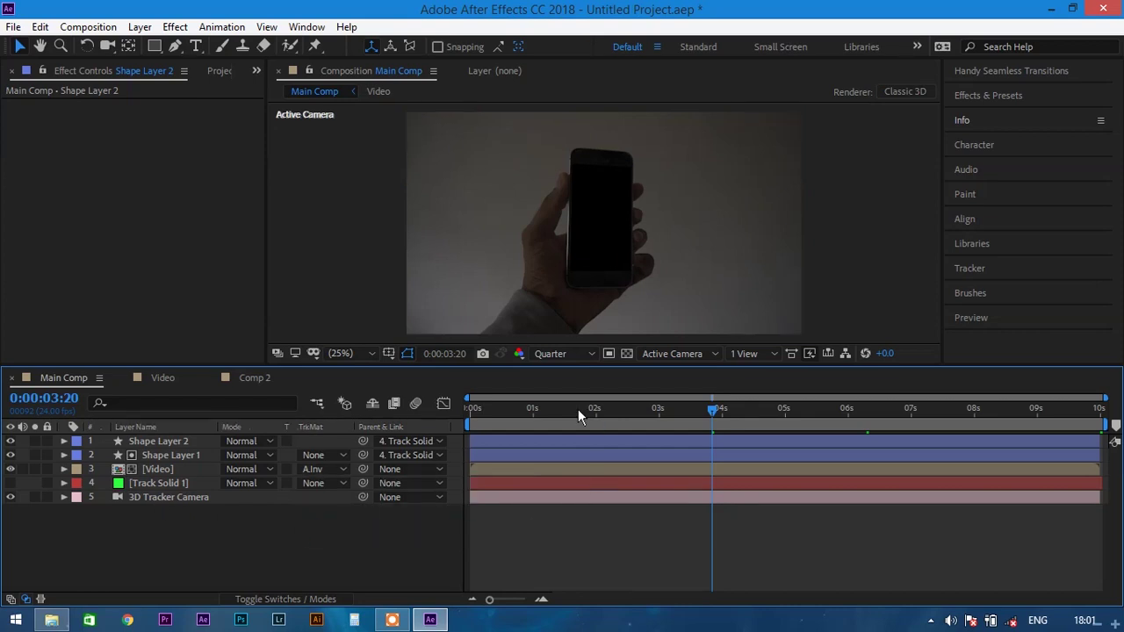
# - Hide both shape layers, show Track Solid 1 to check the cut-out screen, and return to the start of the timeline
pyautogui.moveTo(10, 441); pyautogui.dragTo(10, 455)
pyautogui.click(11, 483)
pyautogui.click(11, 483)
pyautogui.click(12, 483)
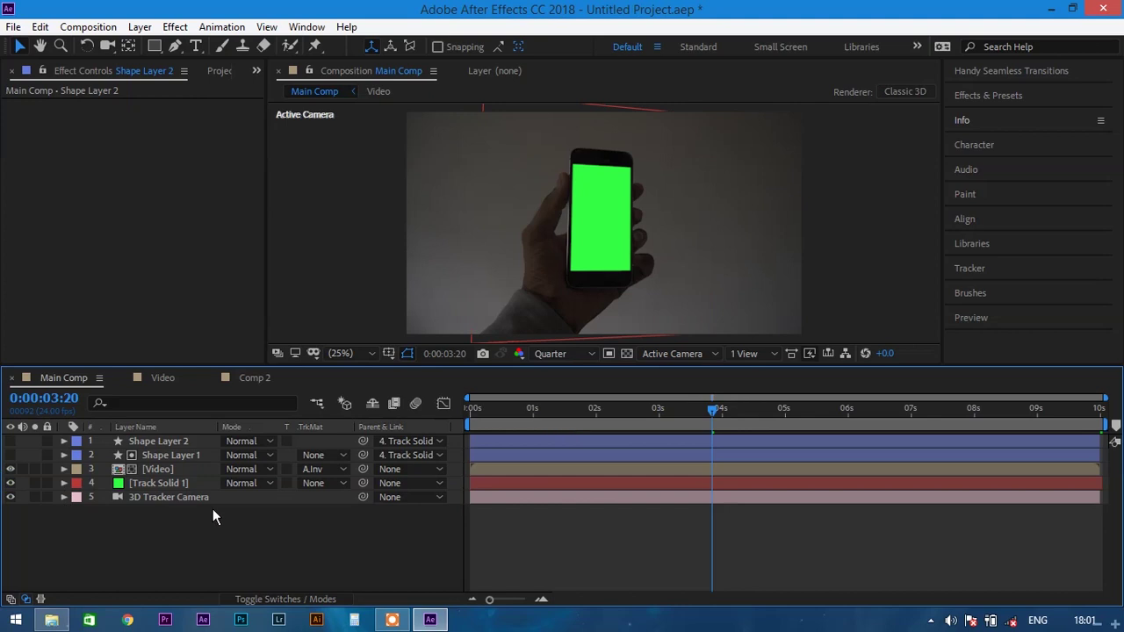
pyautogui.moveTo(508, 412); pyautogui.dragTo(413, 414)
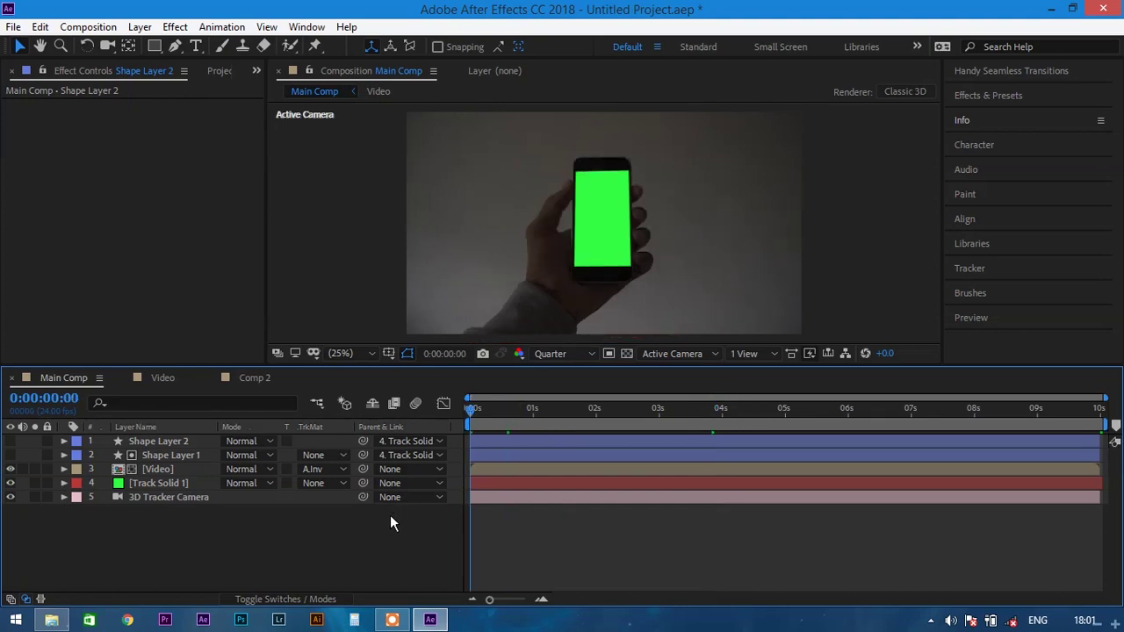
# - Copy the Glass Screen layer from Comp 2 and paste it into Main Comp
pyautogui.click(224, 381)
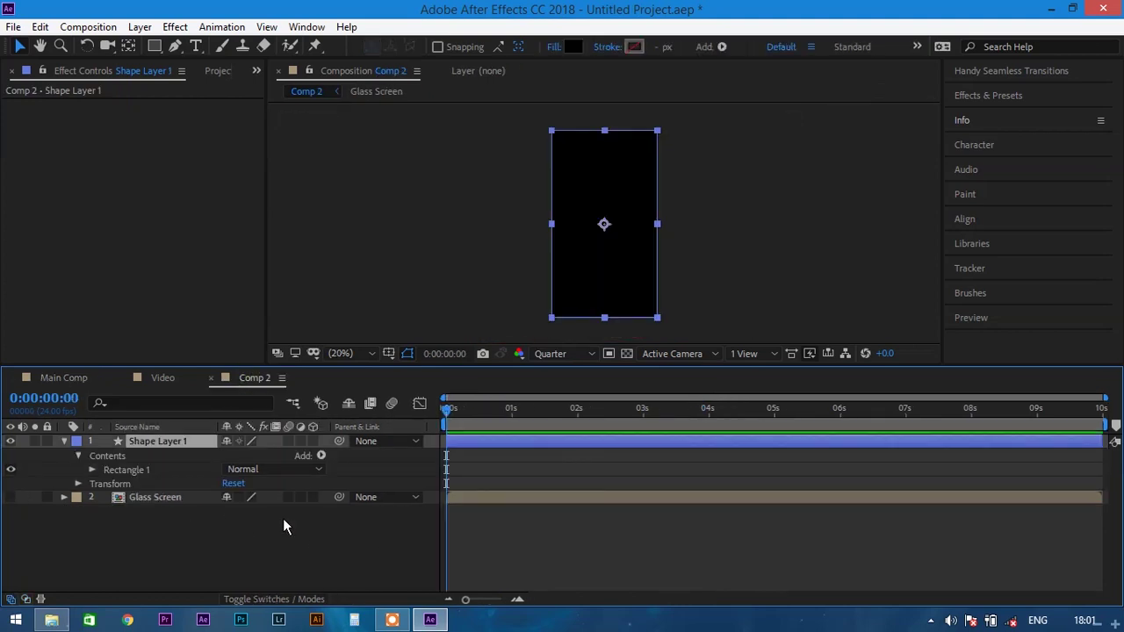
pyautogui.click(282, 518)
pyautogui.click(167, 496)
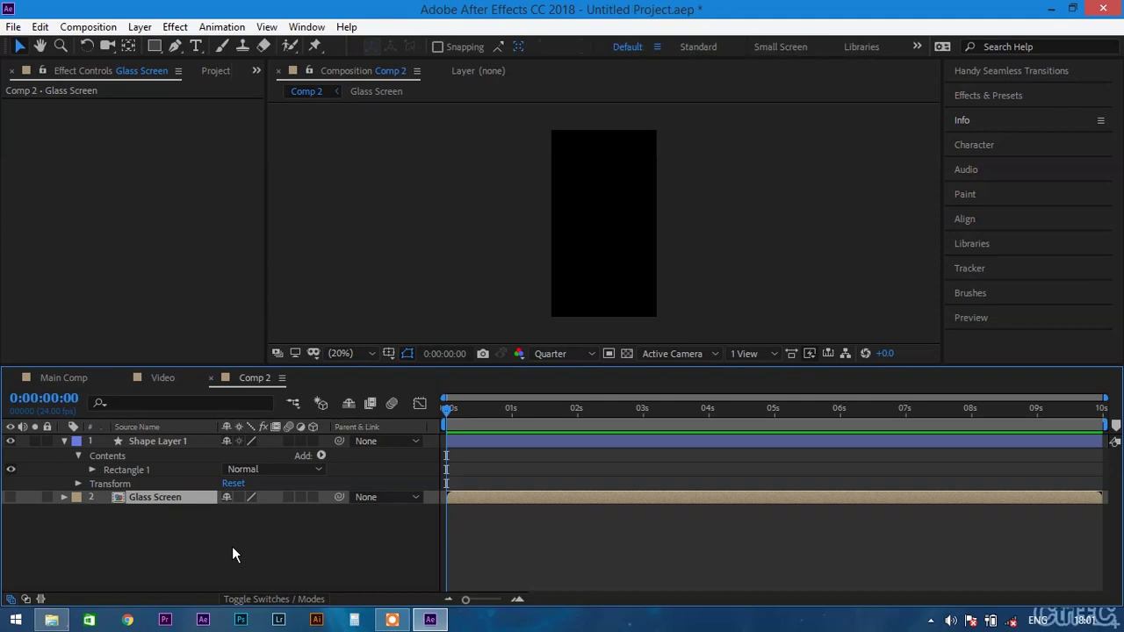
pyautogui.click(71, 379)
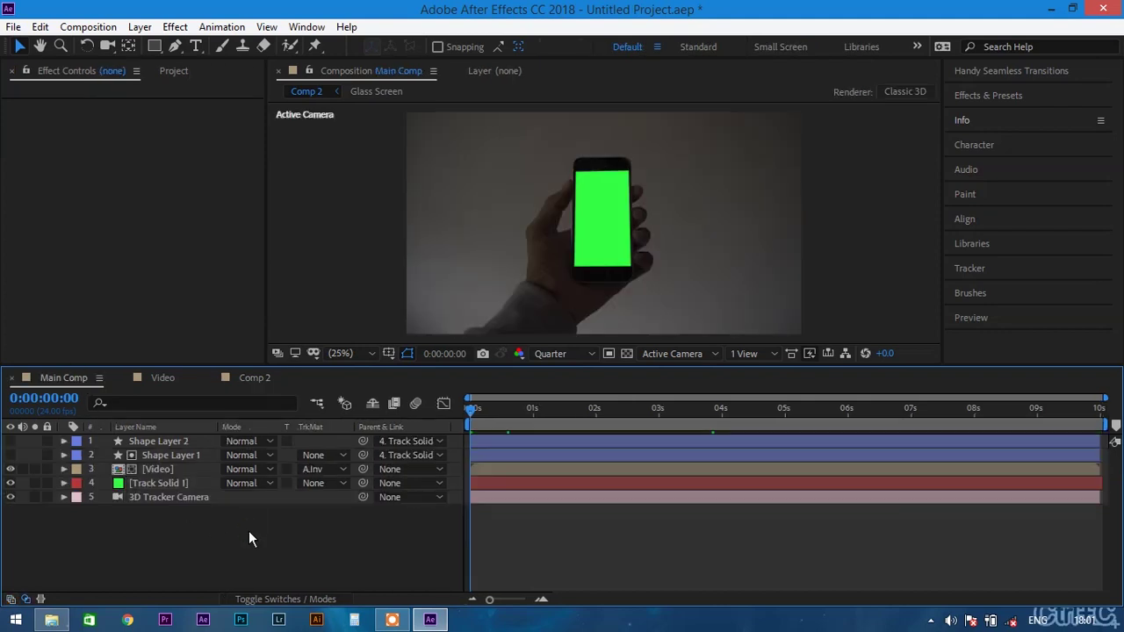
pyautogui.hotkey('ctrl', 'v')
# - Parent the Glass Screen layer to Shape Layer 2 and make it a 3D layer
pyautogui.moveTo(363, 441); pyautogui.dragTo(193, 458)
pyautogui.click(316, 598)
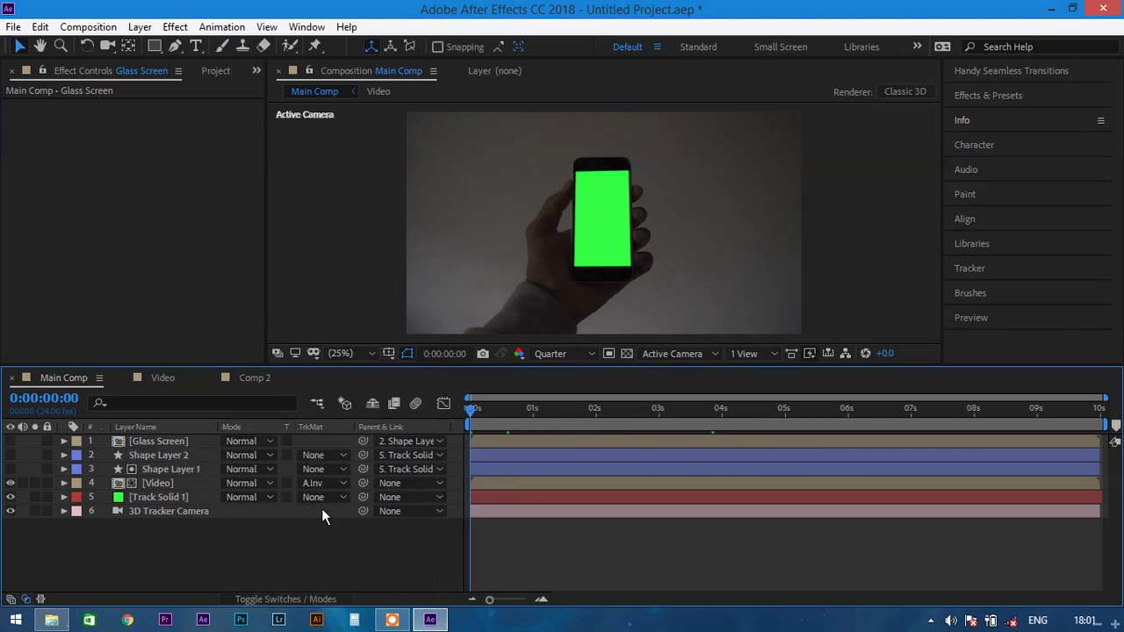
pyautogui.click(320, 599)
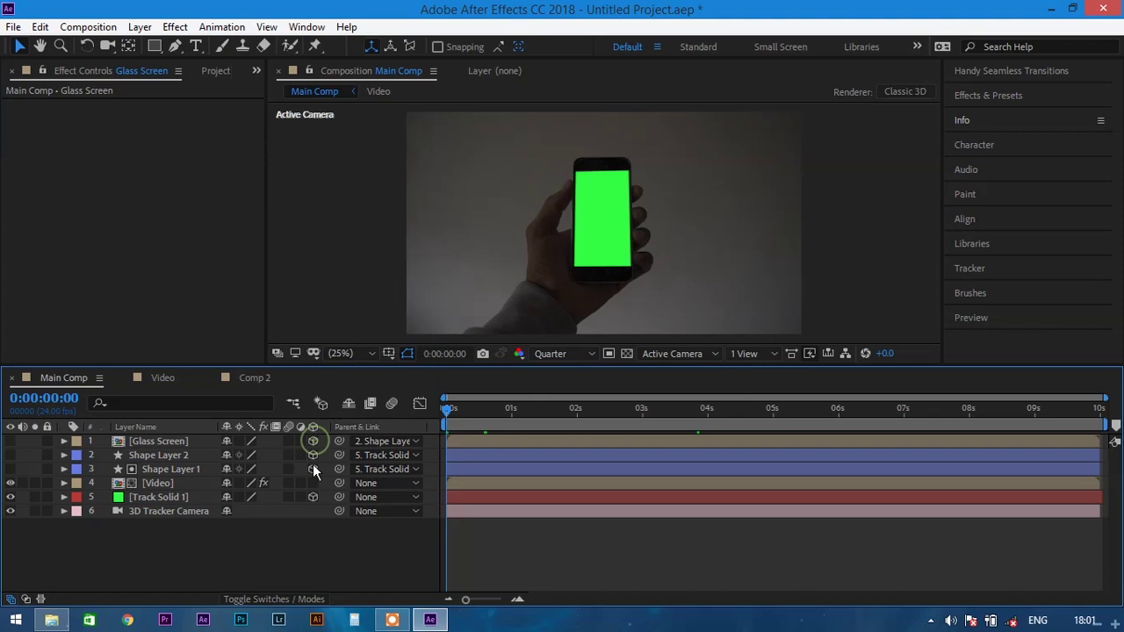
# - Show the Glass Screen layer and hide Track Solid 1
pyautogui.click(10, 442)
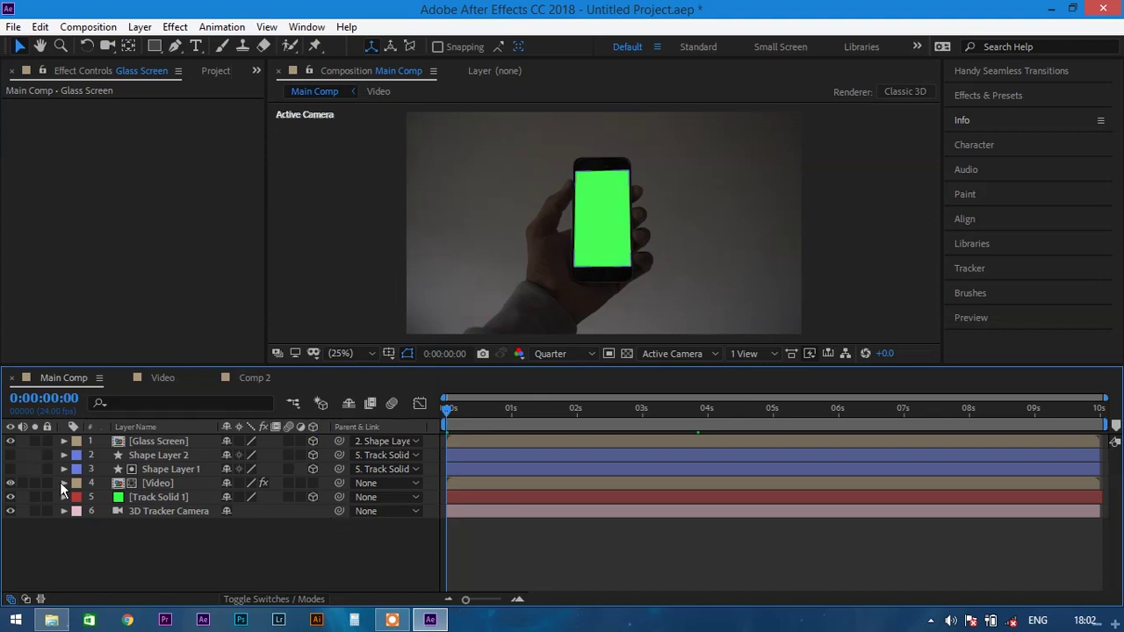
pyautogui.click(10, 497)
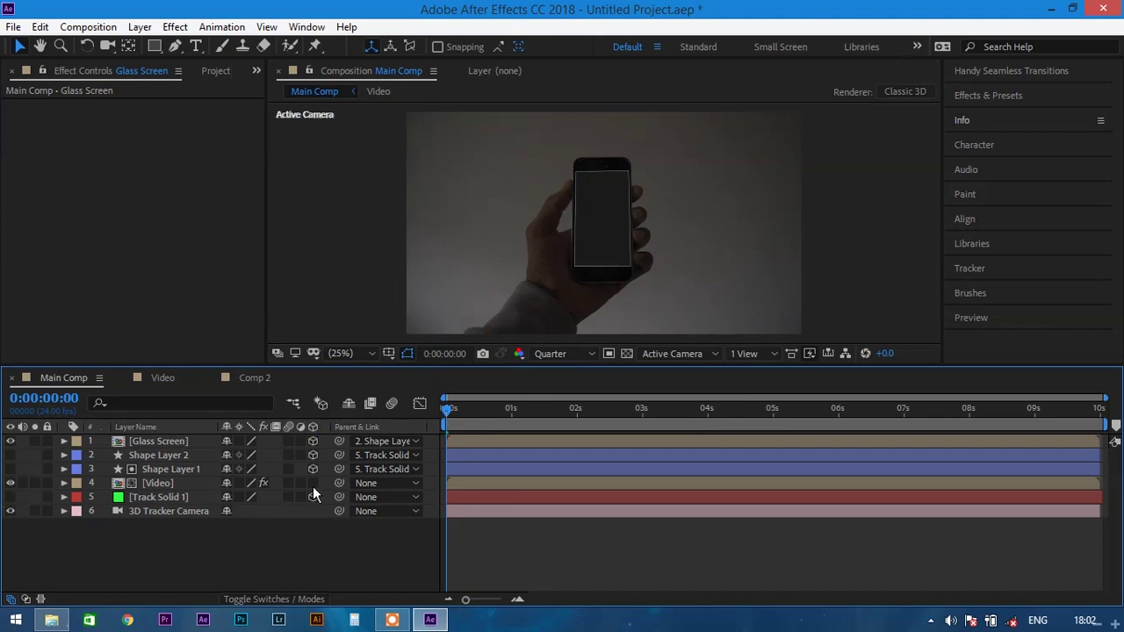
# - Set the Glass Screen layer's Z position to -100 with the playhead at 0:00:03:19
pyautogui.moveTo(447, 408); pyautogui.dragTo(694, 408)
pyautogui.click(183, 442)
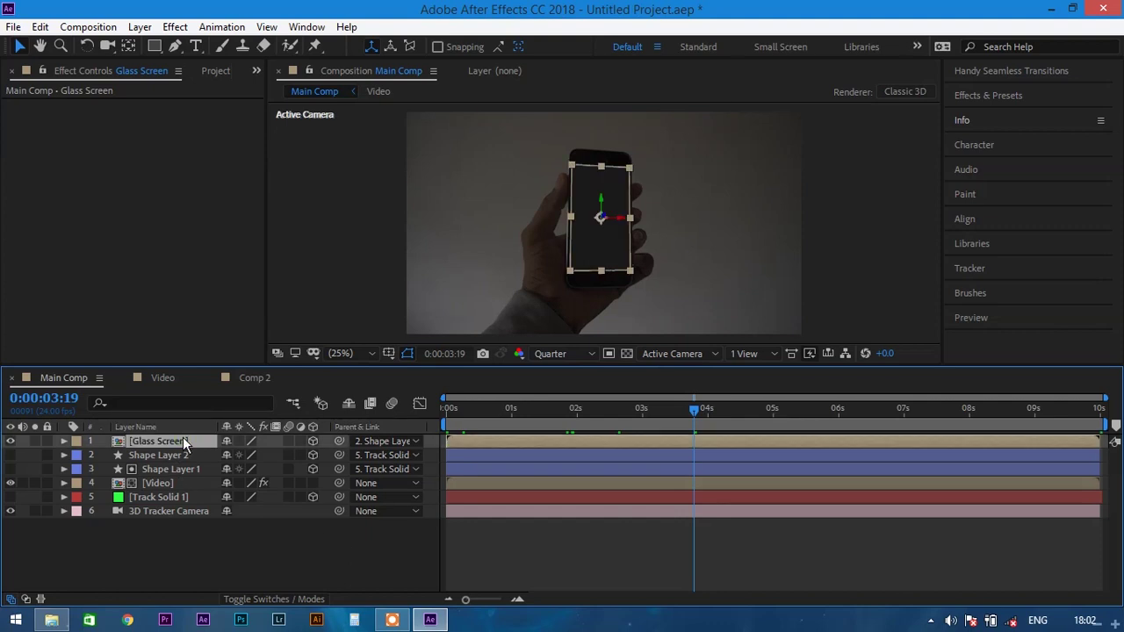
pyautogui.press('p')
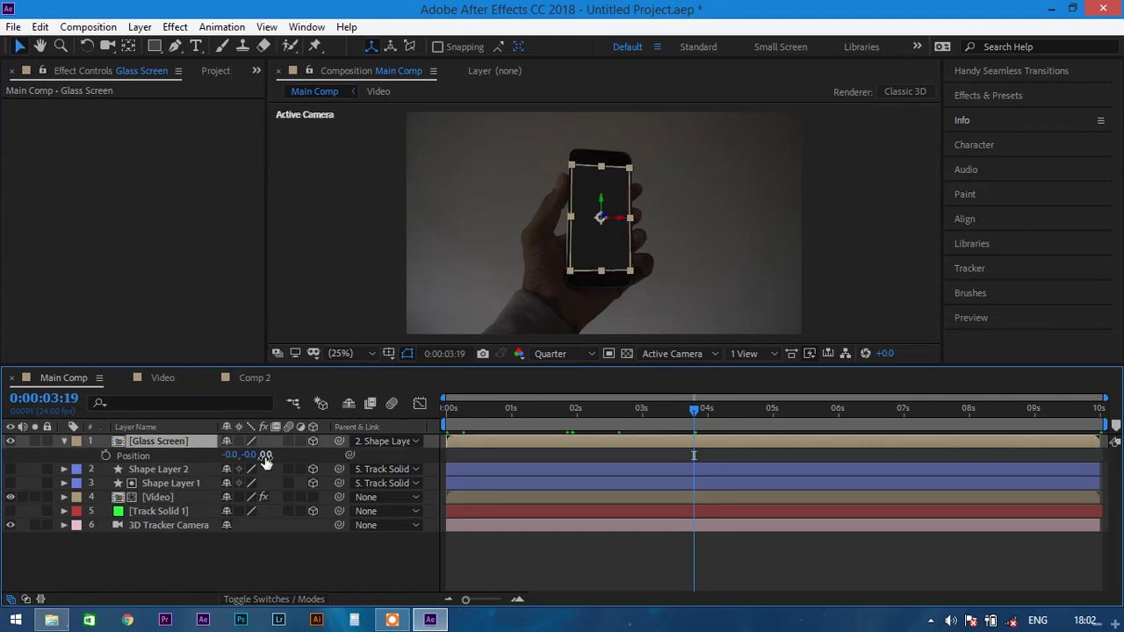
pyautogui.moveTo(264, 456); pyautogui.dragTo(274, 460)
pyautogui.click(274, 455)
pyautogui.write('-110')
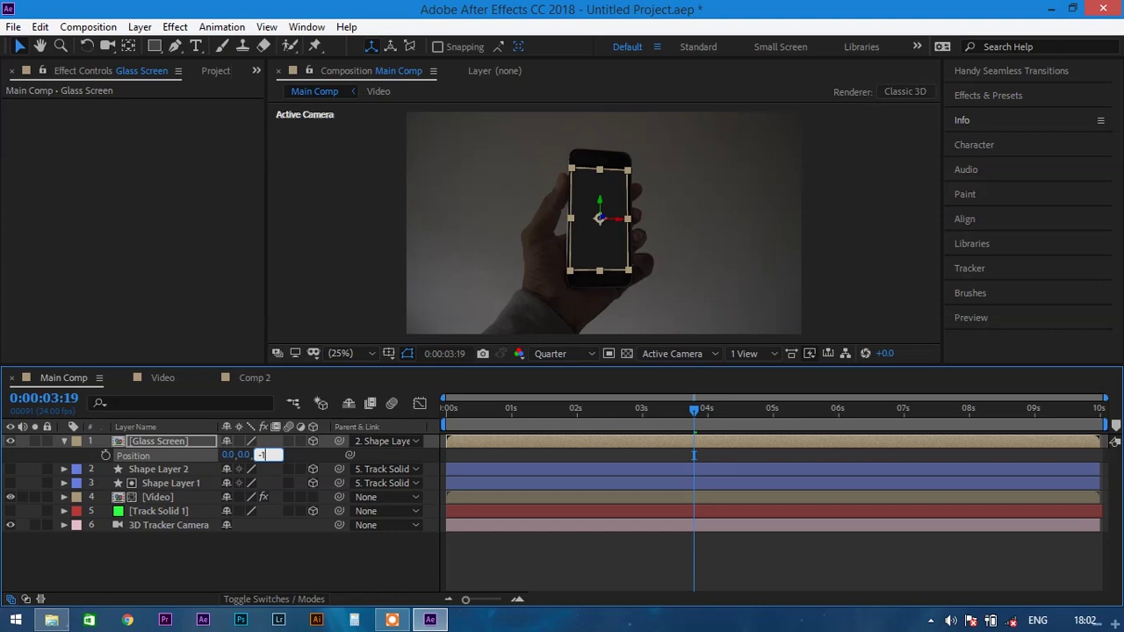
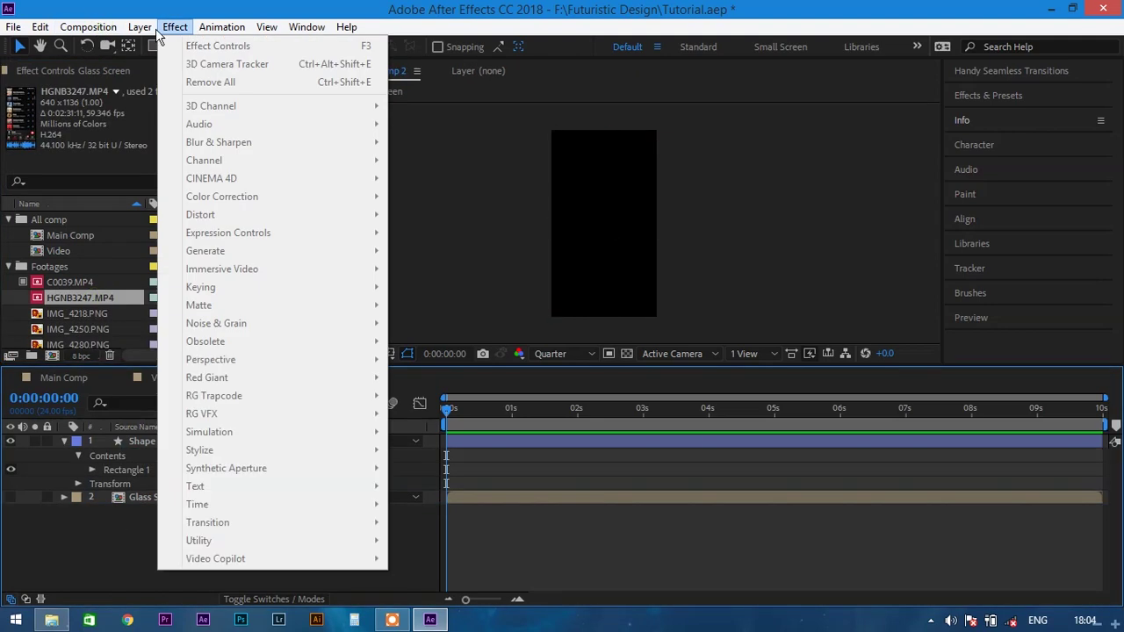
# - Rename the Comp 2 composition as Screen
pyautogui.click(100, 68)
pyautogui.write('Sc')
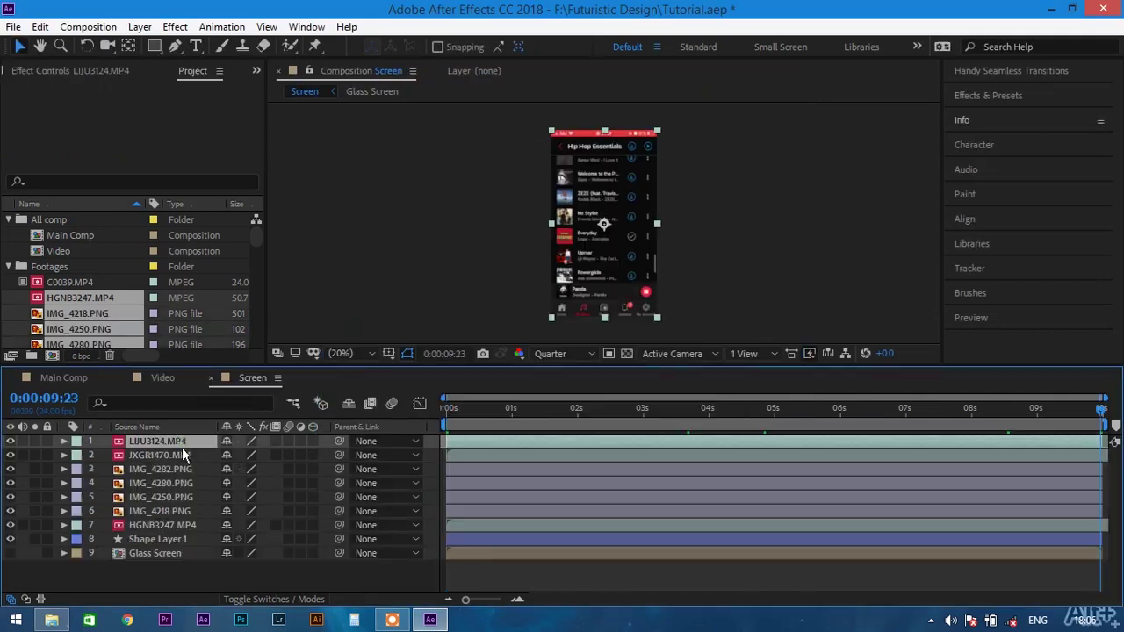
# - Pre-compose the LIJU3124.MP4 layer as Music, leaving all attributes in Screen
pyautogui.rightClick(183, 446)
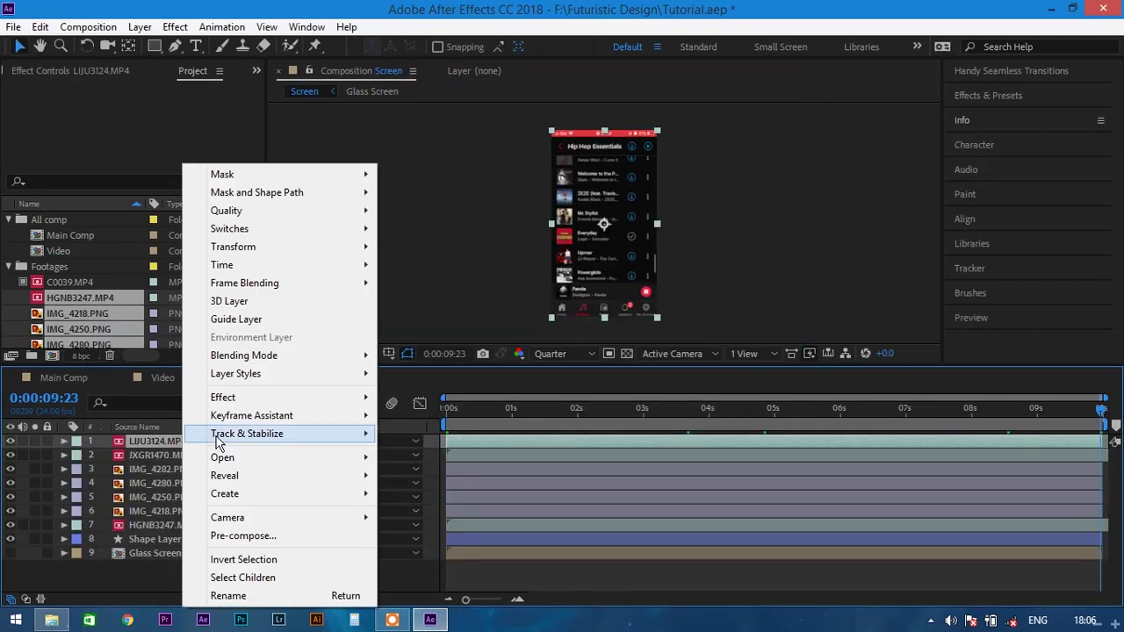
pyautogui.click(163, 446)
pyautogui.rightClick(164, 444)
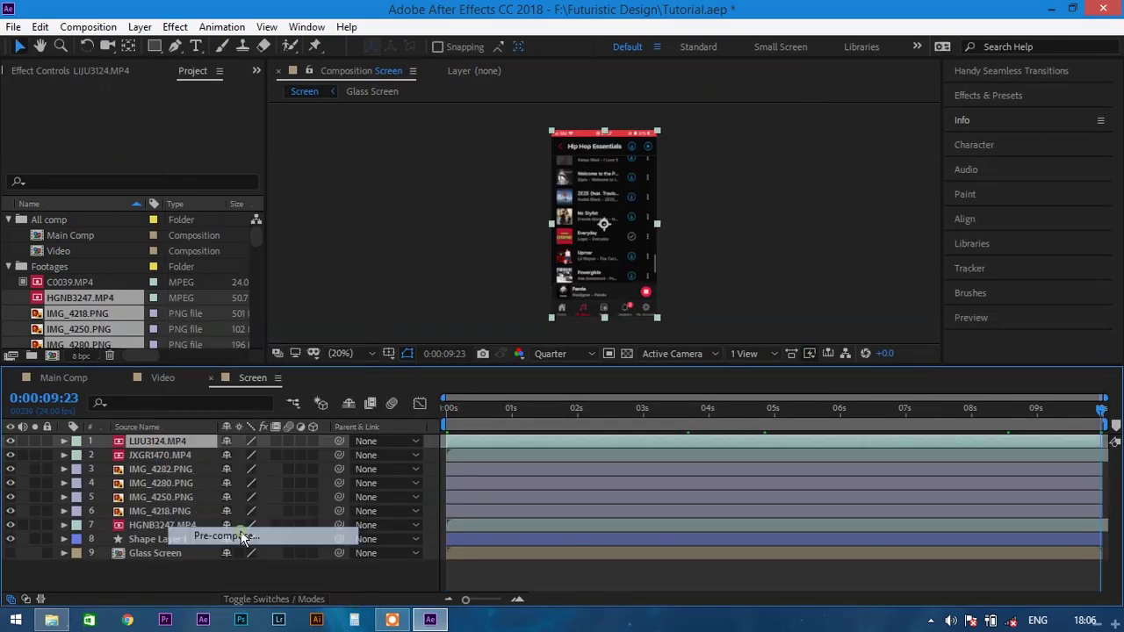
pyautogui.click(314, 534)
pyautogui.write('Music')
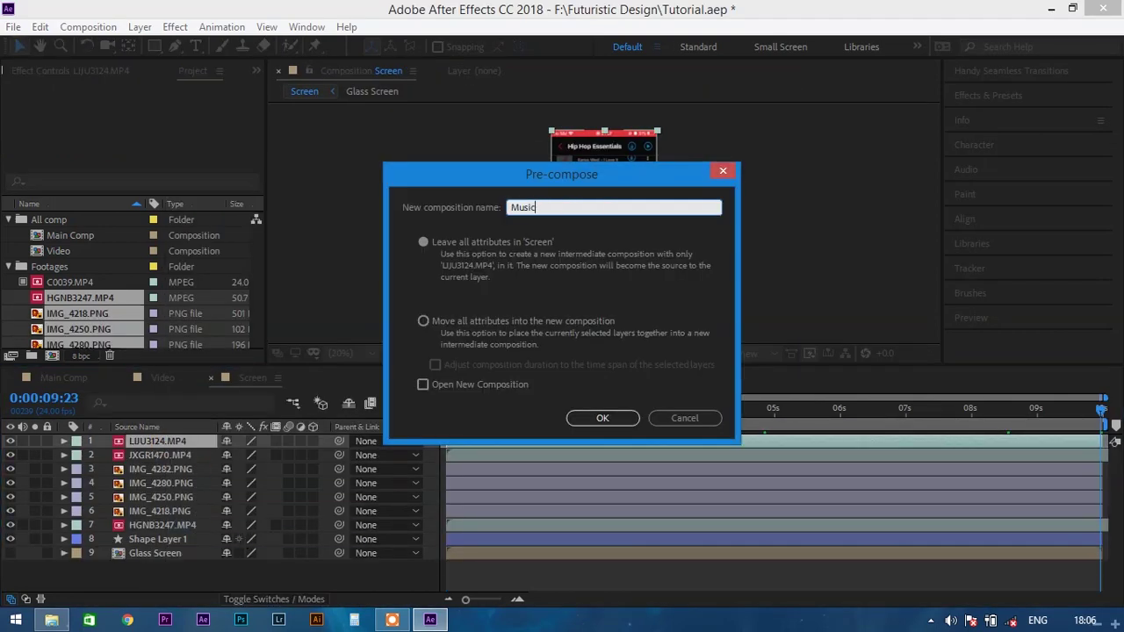
pyautogui.press('Return')
# - Shift the video layer inside the Music composition up to position 320, 520 and return to the Screen composition
pyautogui.doubleClick(180, 441)
pyautogui.press('p')
pyautogui.moveTo(253, 455); pyautogui.dragTo(210, 455)
pyautogui.click(308, 481)
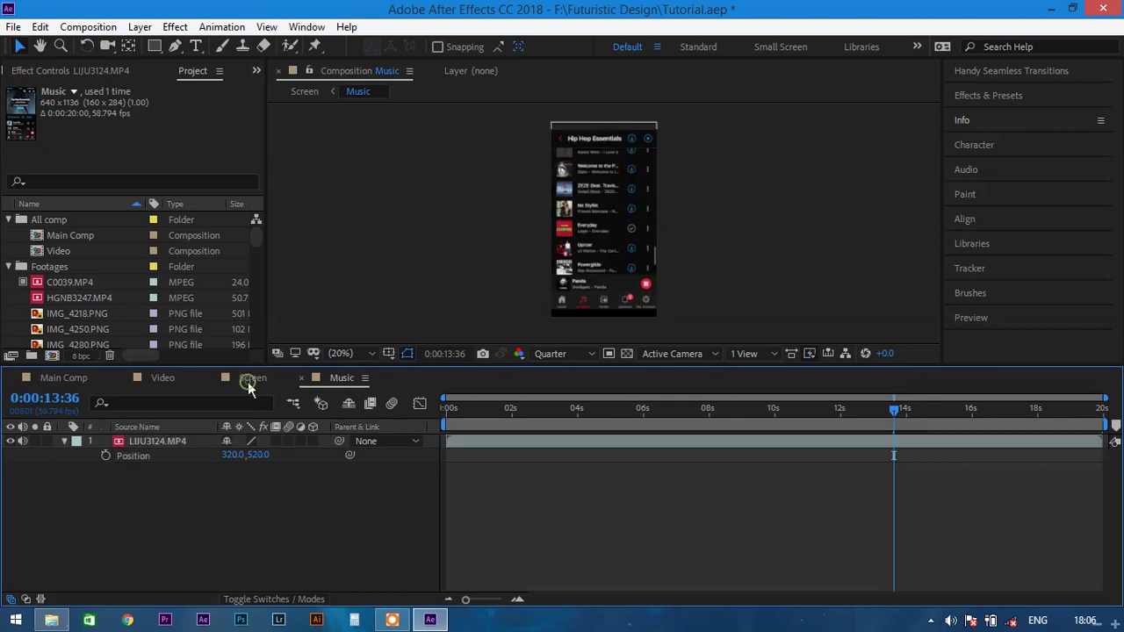
pyautogui.click(250, 379)
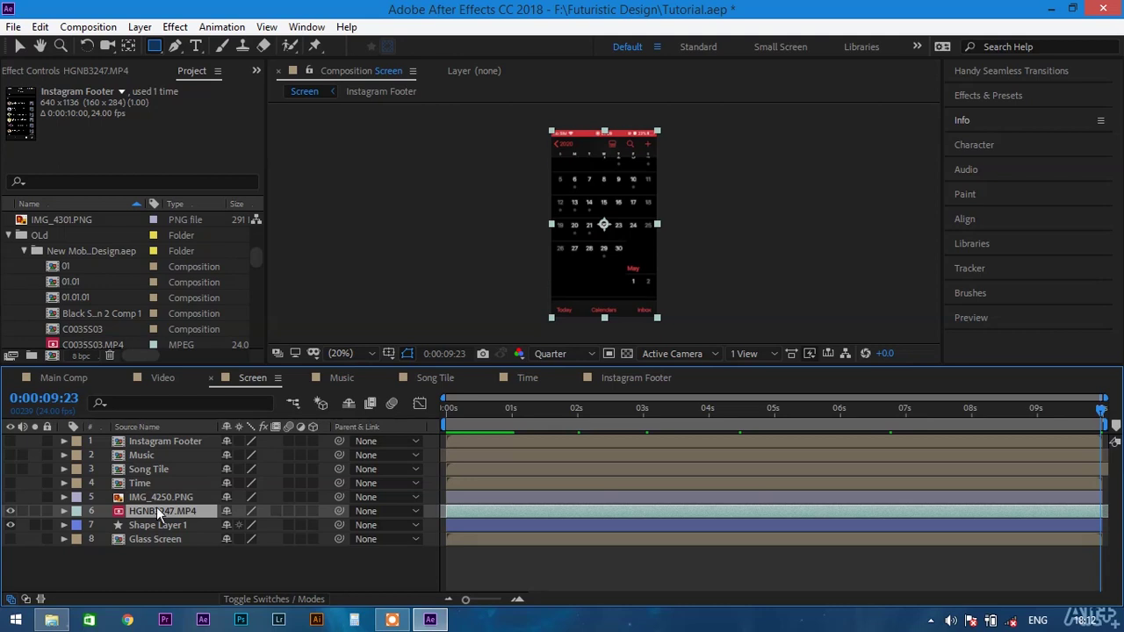
# - Pre-compose the HGNB3247.MP4 layer as Calender and reveal the Position of the video layer inside it
pyautogui.rightClick(156, 507)
pyautogui.click(273, 442)
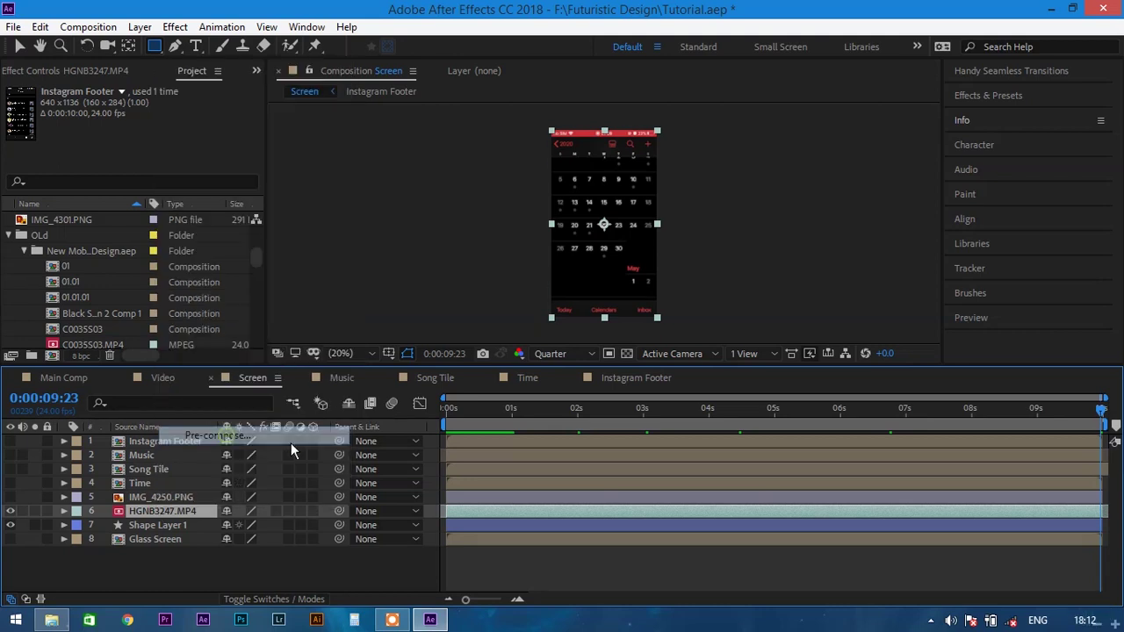
pyautogui.write('Calender')
pyautogui.press('Return')
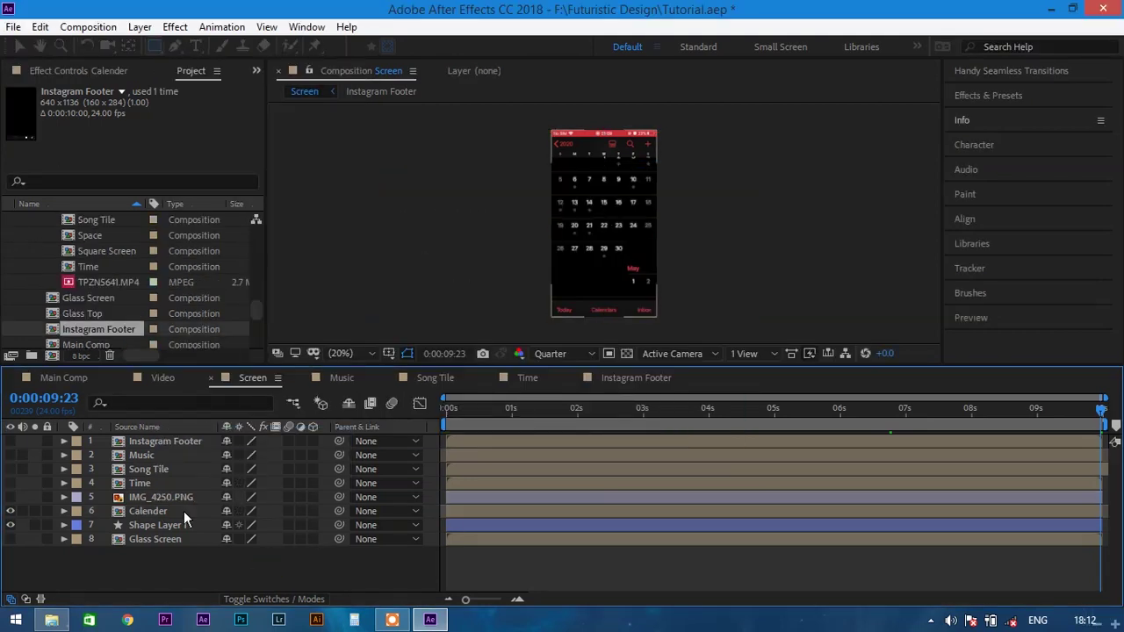
pyautogui.doubleClick(178, 509)
pyautogui.click(189, 441)
pyautogui.press('p')
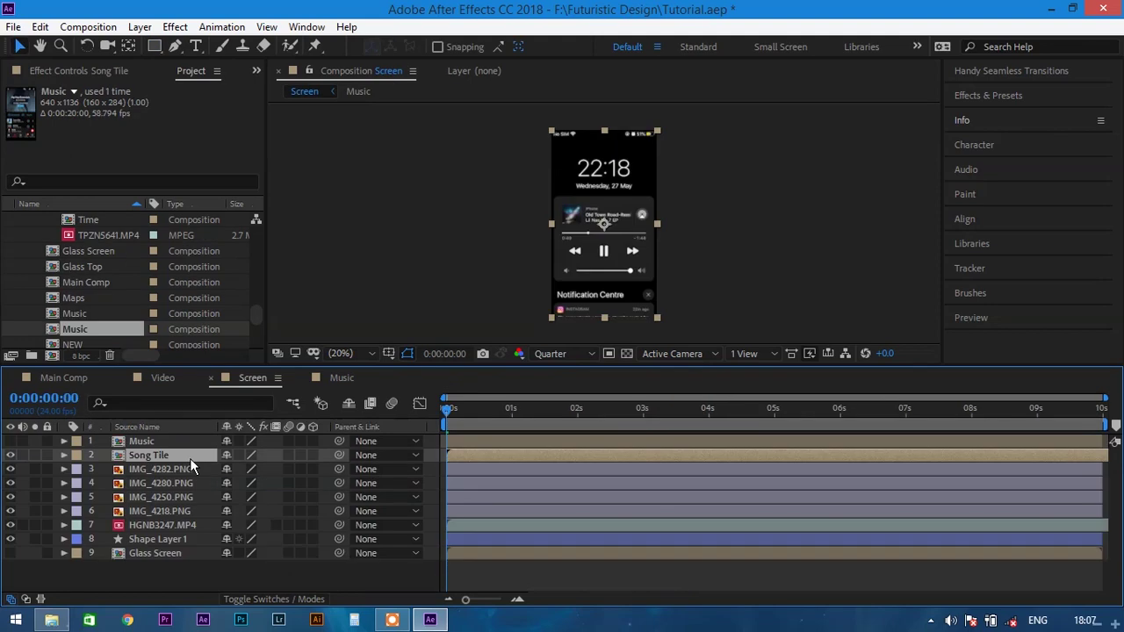
# - Open the Song Tile composition and draw a rectangular mask around the music player tile on JXGR1470.MP4 at frame 0
pyautogui.doubleClick(189, 459)
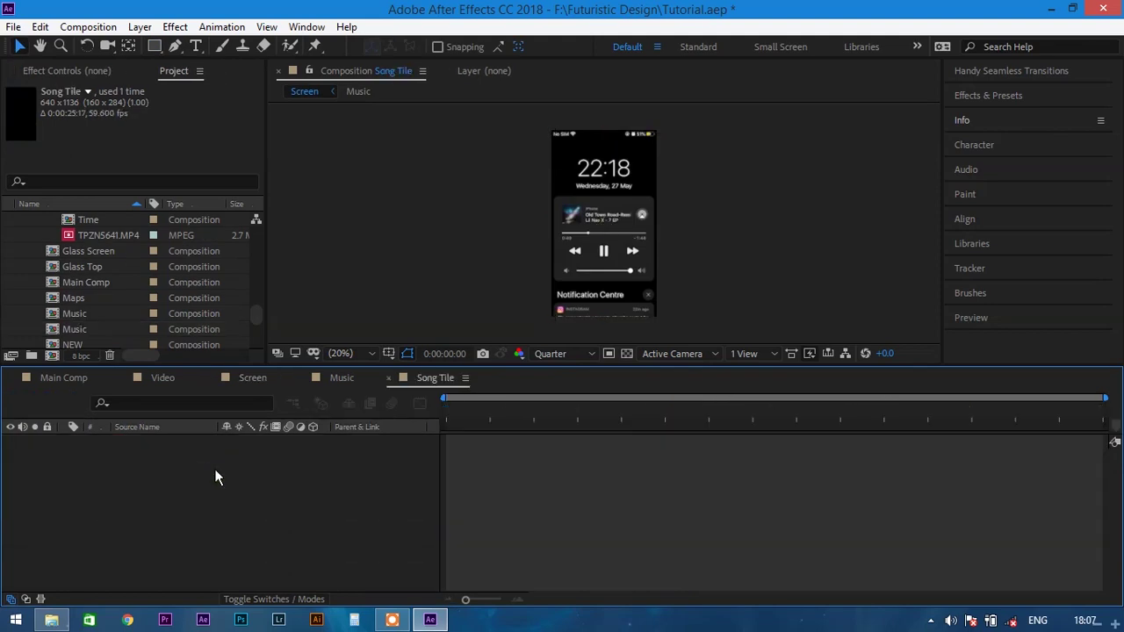
pyautogui.moveTo(464, 426); pyautogui.dragTo(432, 417)
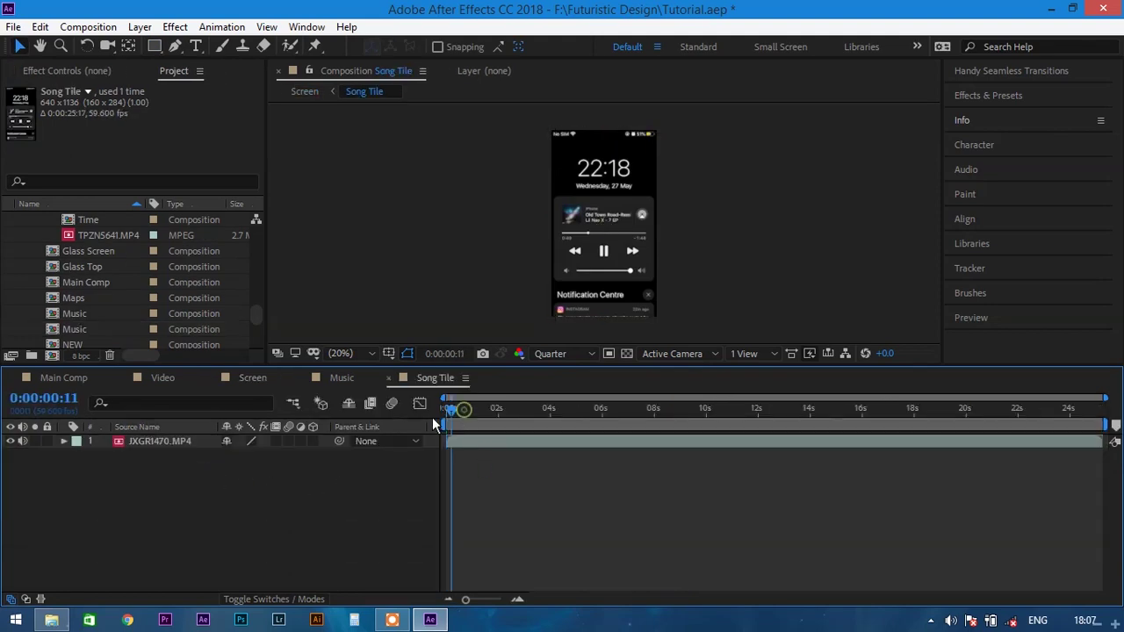
pyautogui.click(202, 441)
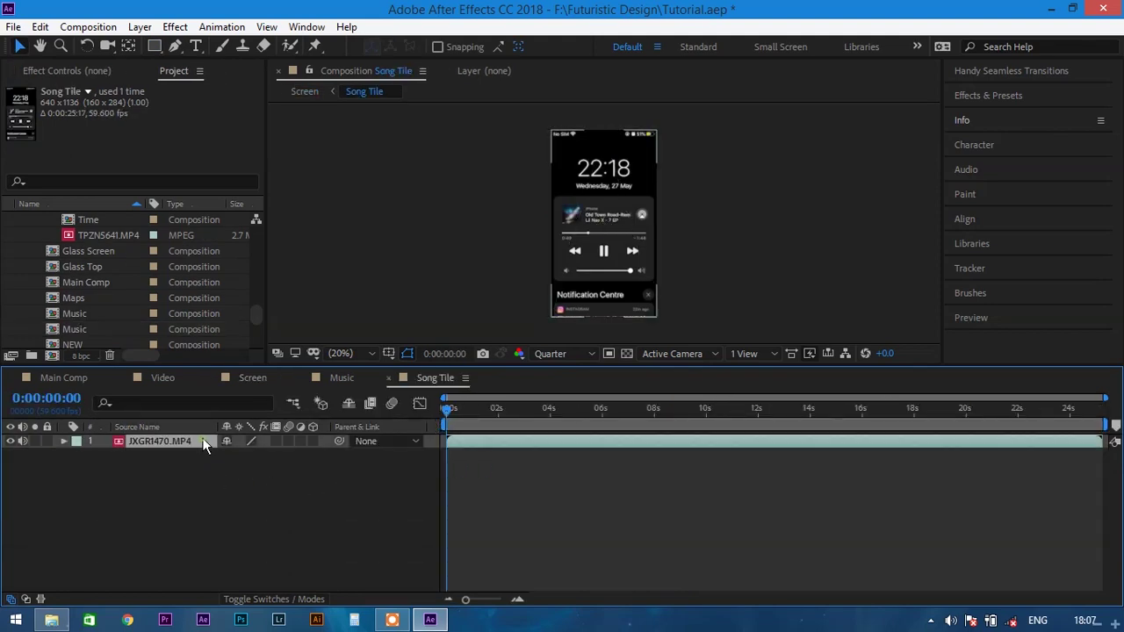
pyautogui.click(155, 47)
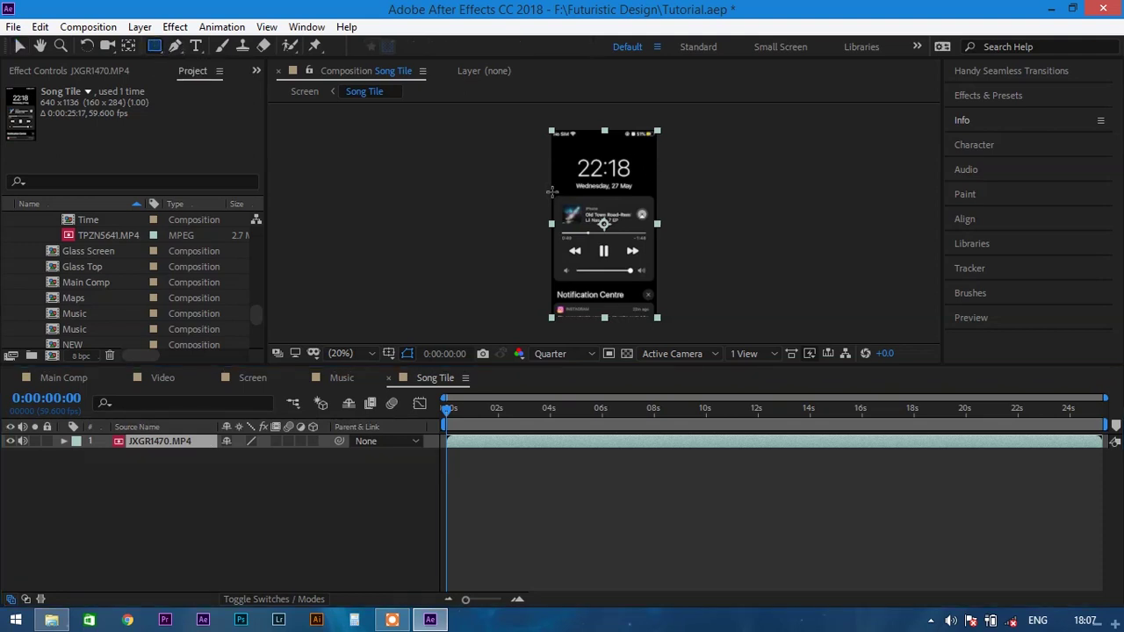
pyautogui.moveTo(550, 192)
pyautogui.mouseDown()
pyautogui.moveTo(652, 231)
pyautogui.moveTo(673, 266)
pyautogui.moveTo(662, 281)
pyautogui.mouseUp()
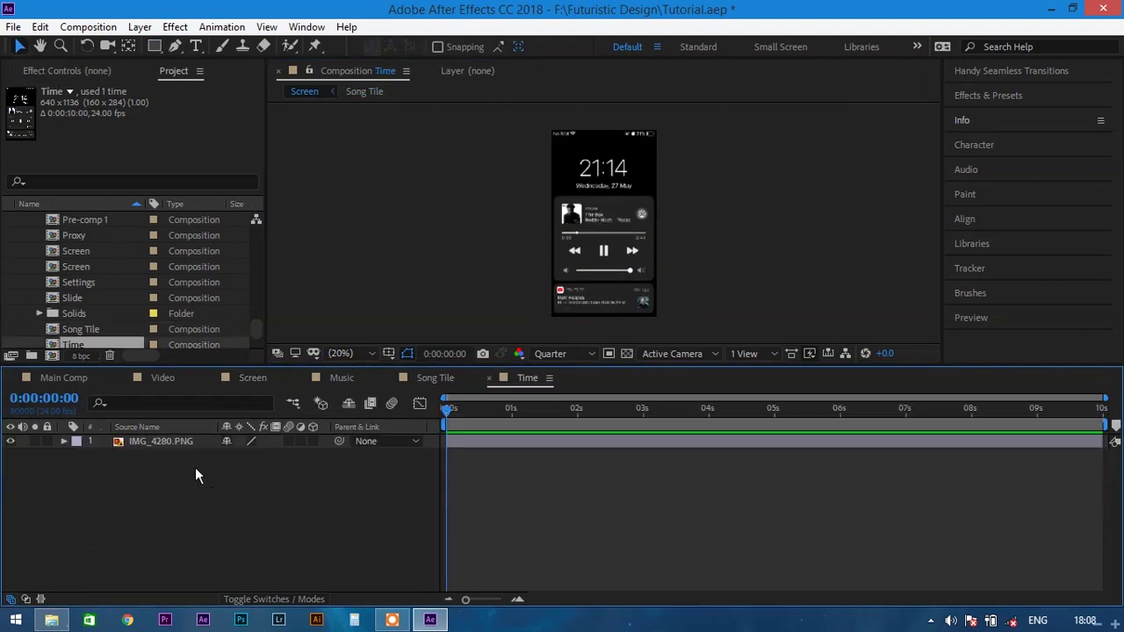
# - Mask IMG_4280.PNG in the Time composition with a rectangle around the clock and date, and return to the Screen composition
pyautogui.click(195, 448)
pyautogui.click(152, 45)
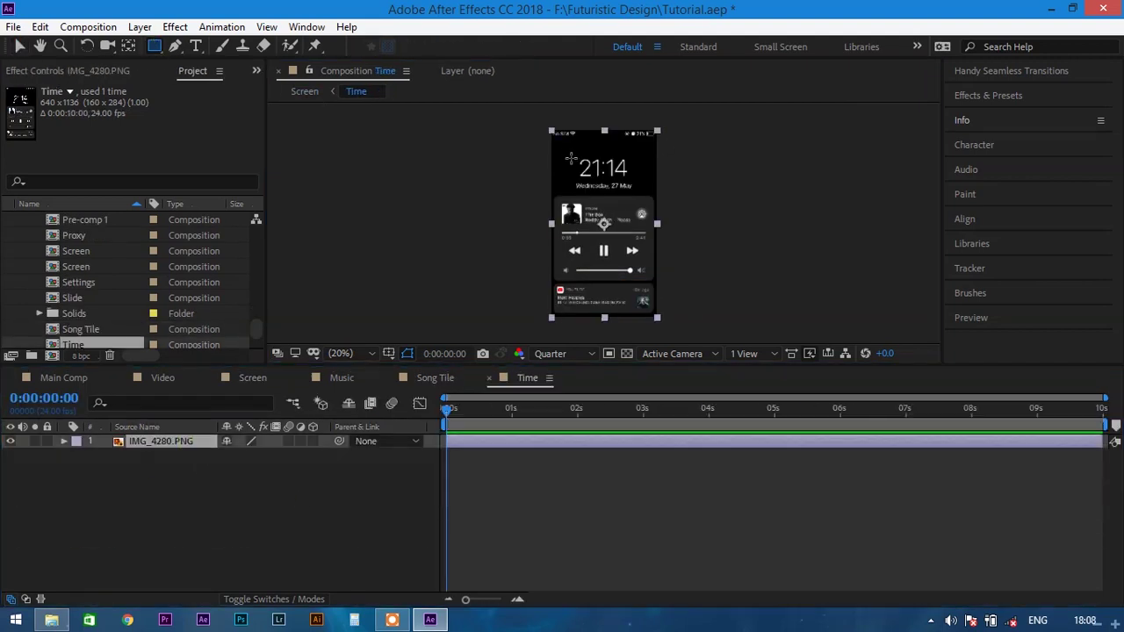
pyautogui.moveTo(538, 152); pyautogui.dragTo(672, 192)
pyautogui.click(246, 379)
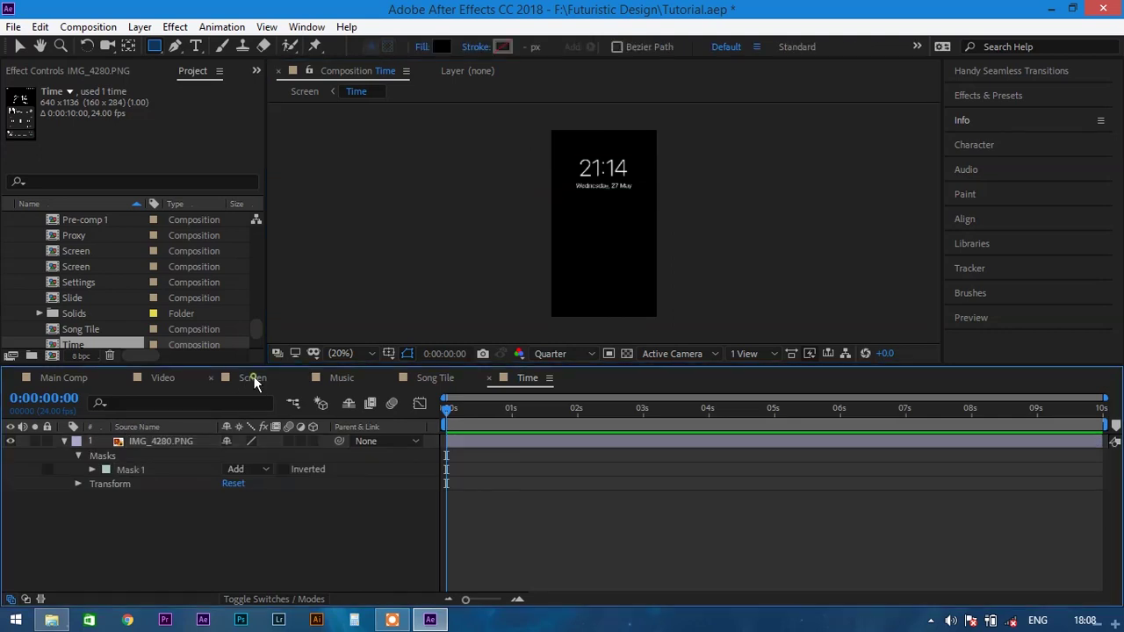
pyautogui.click(253, 377)
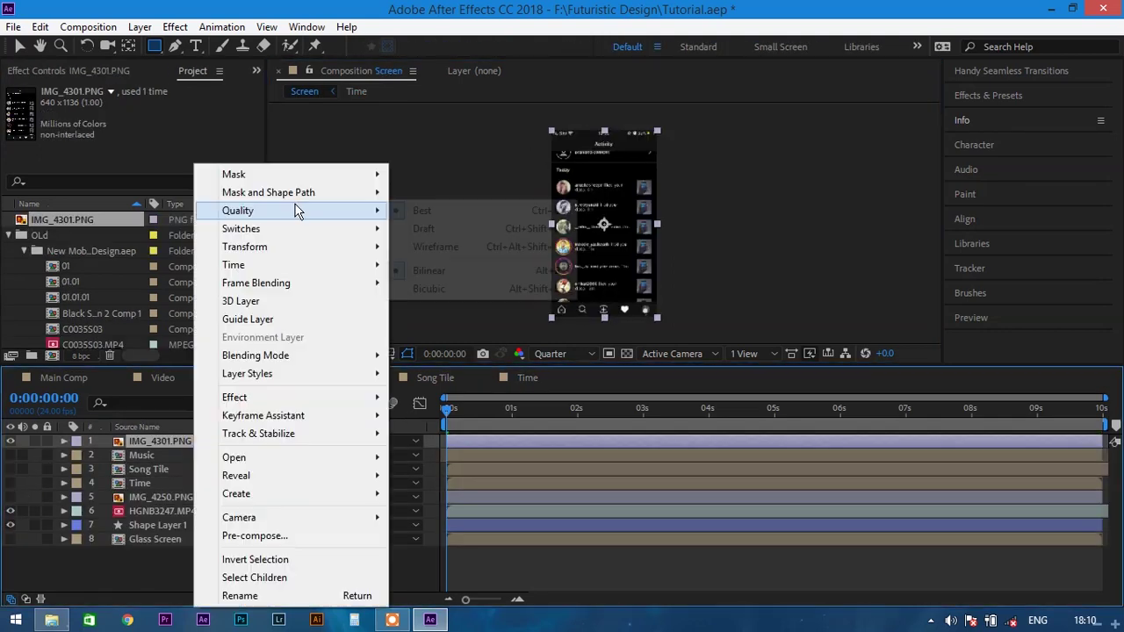
# - Pre-compose the IMG_4301.PNG layer as Instagram Footer and open the new composition
pyautogui.click(255, 535)
pyautogui.write('Instagram Footer')
pyautogui.press('Return')
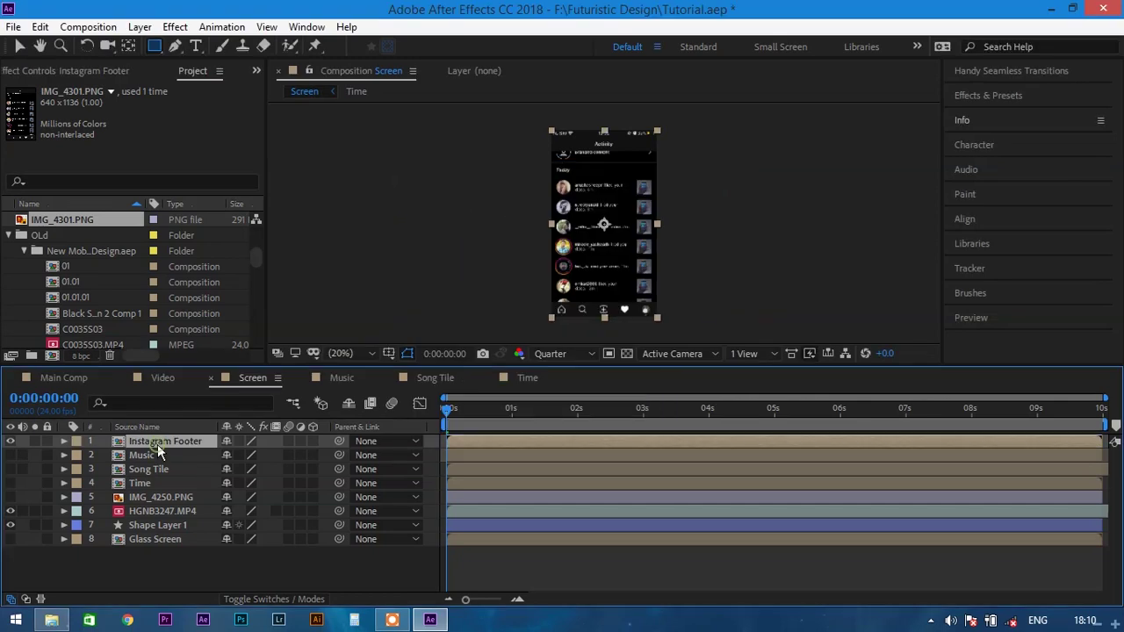
pyautogui.doubleClick(150, 442)
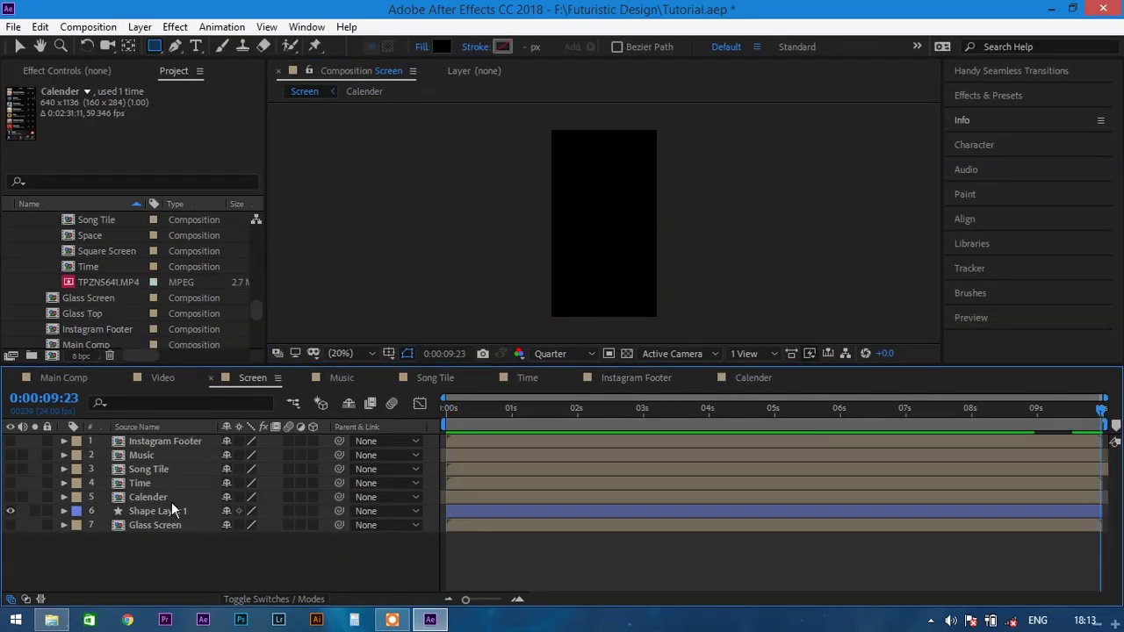
# - Copy the five layers from Instagram Footer to Calender in the Screen composition and paste them into Main Comp
pyautogui.click(171, 497)
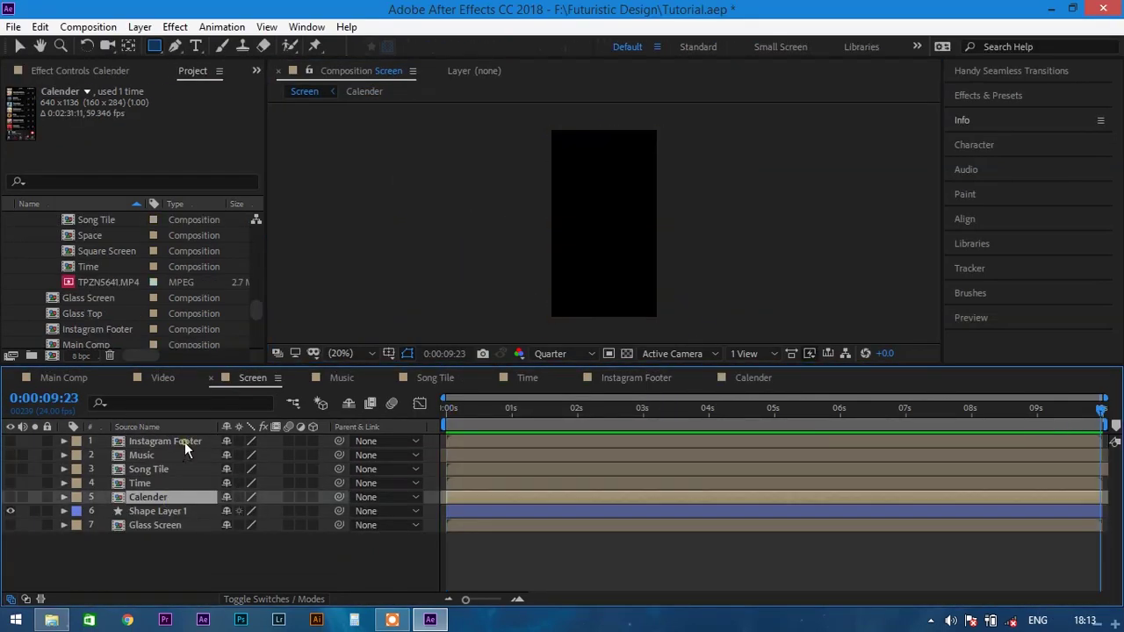
pyautogui.keyDown('shift'); pyautogui.click(185, 442); pyautogui.keyUp('shift')
pyautogui.hotkey('ctrl', 'c')
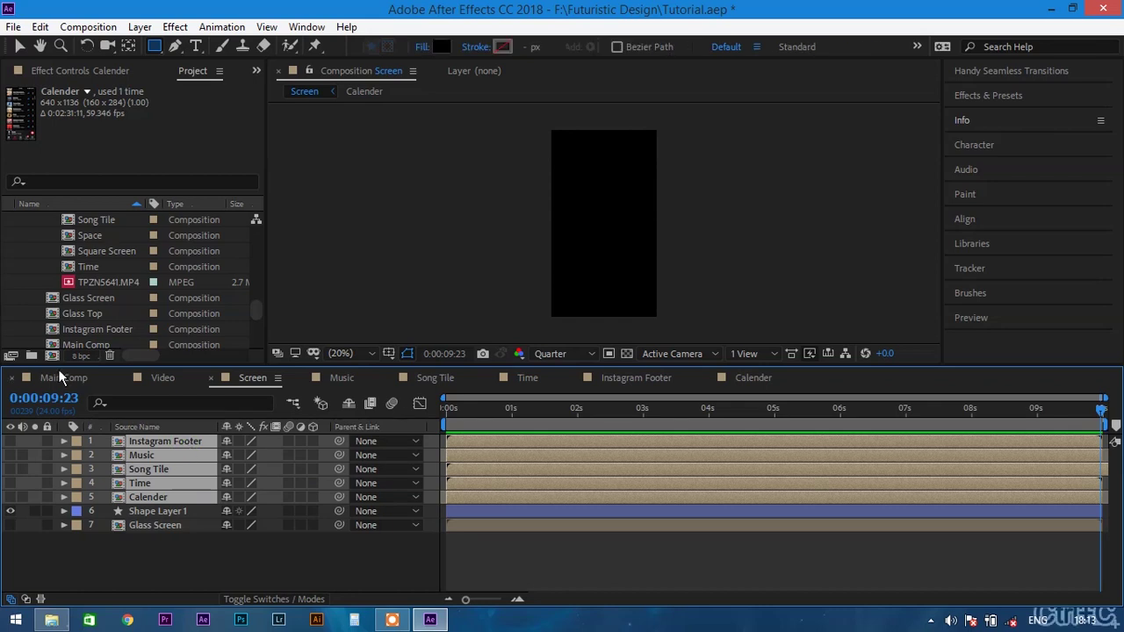
pyautogui.click(64, 377)
pyautogui.hotkey('ctrl', 'v')
# - Show the five pasted layers, parent them to Shape Layer 2 and make them 3D layers
pyautogui.moveTo(9, 497); pyautogui.dragTo(10, 441)
pyautogui.moveTo(339, 497); pyautogui.dragTo(200, 549)
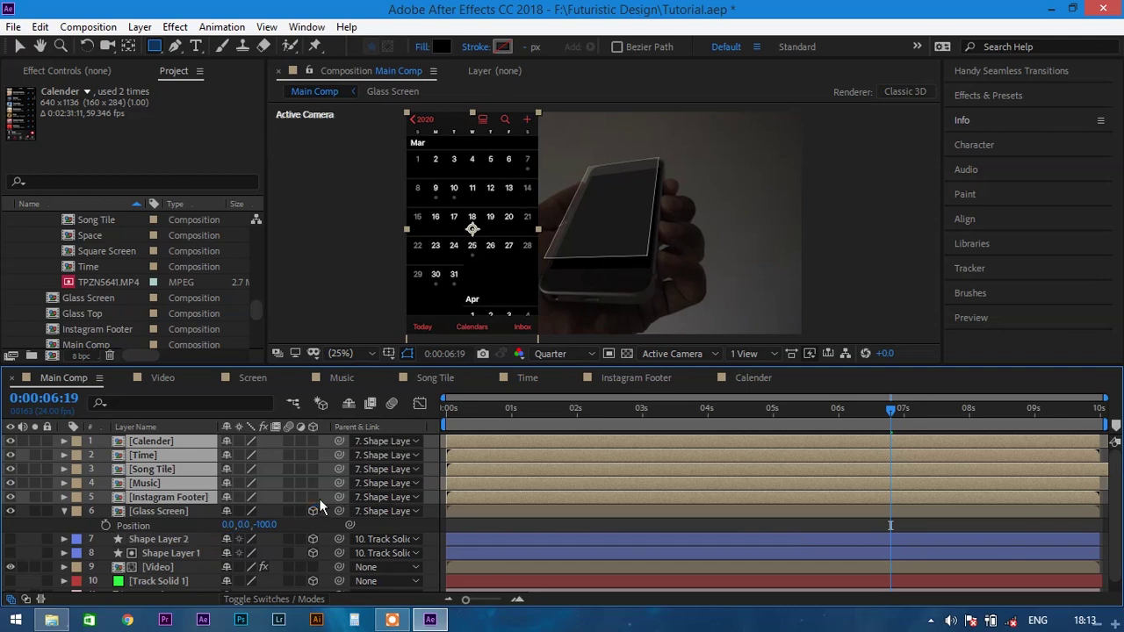
pyautogui.click(314, 497)
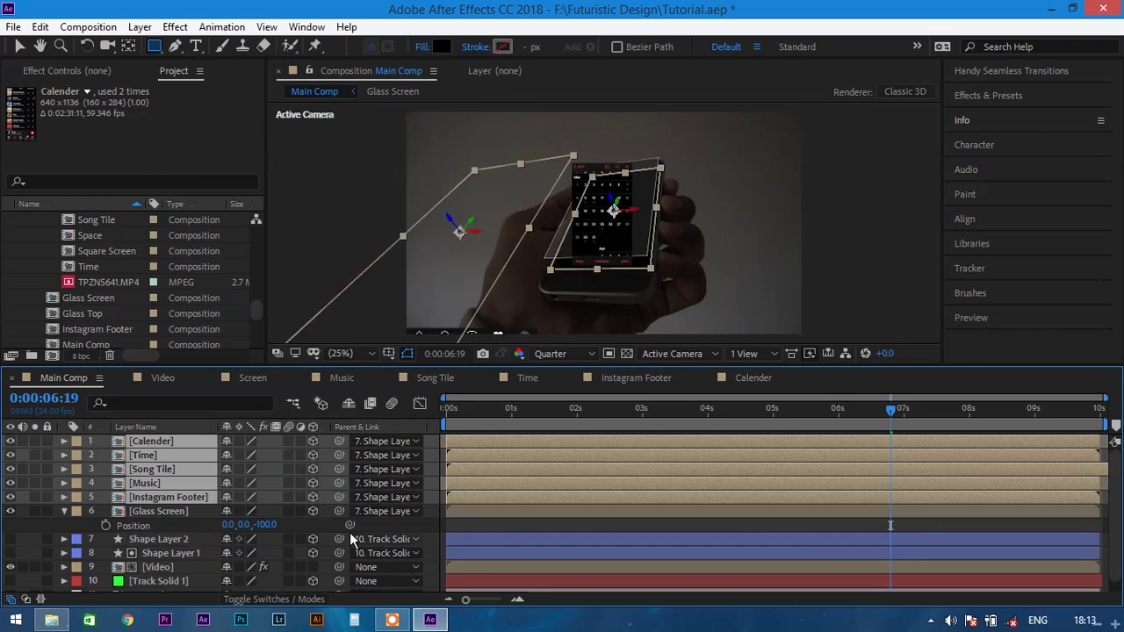
# - Set the Instagram Footer layer's X and Y position to 0
pyautogui.click(237, 511)
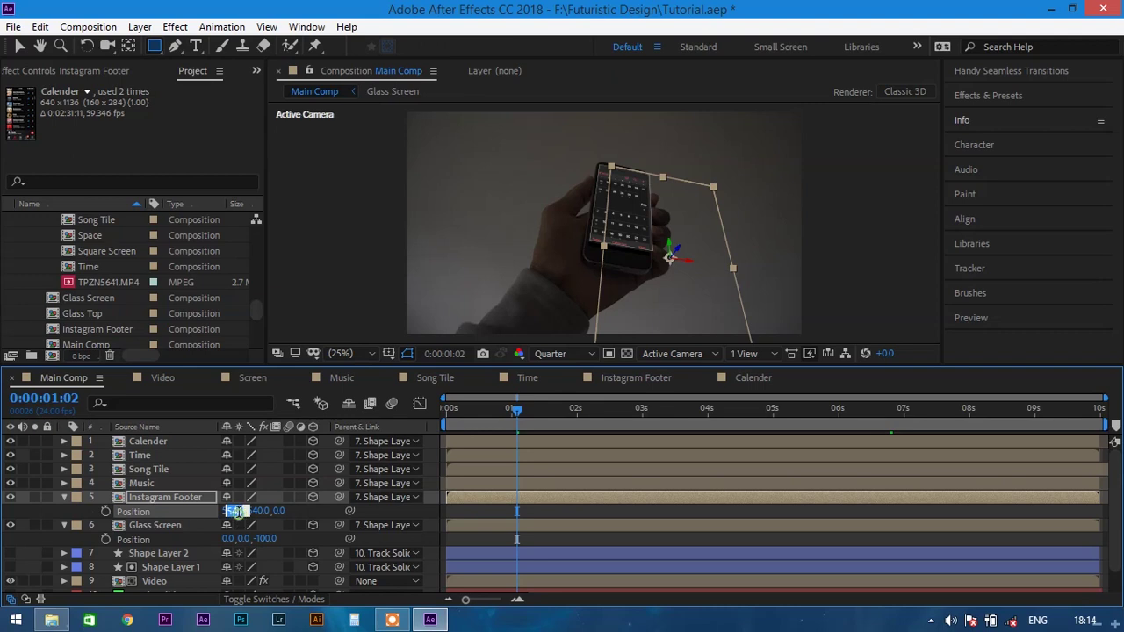
pyautogui.write('0')
pyautogui.press('Return')
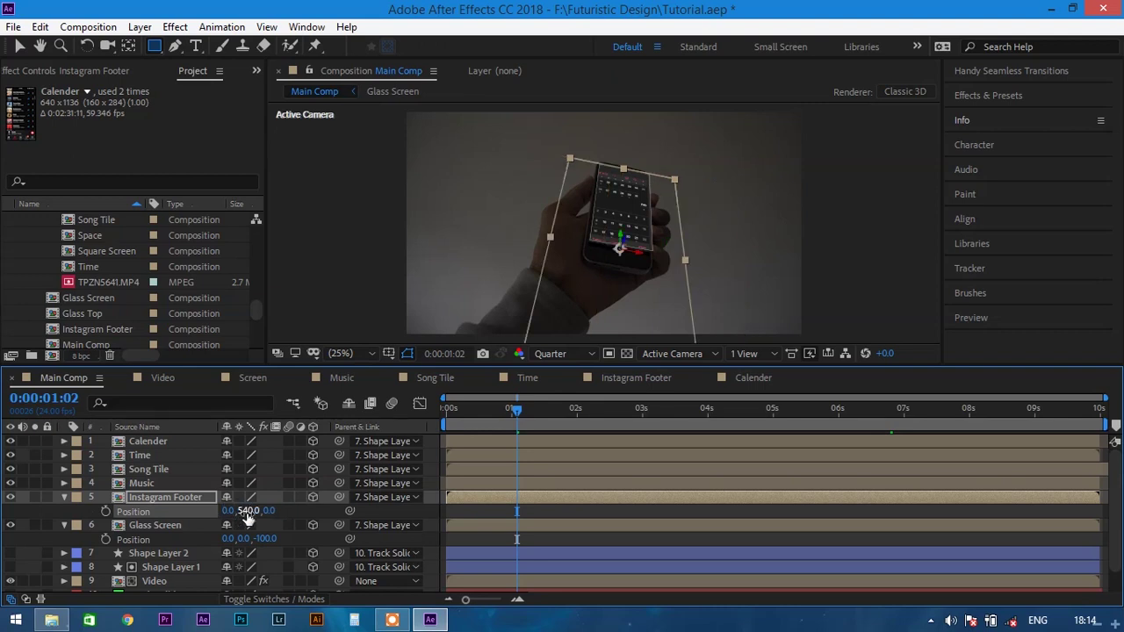
pyautogui.click(247, 511)
pyautogui.write('0')
pyautogui.press('Return')
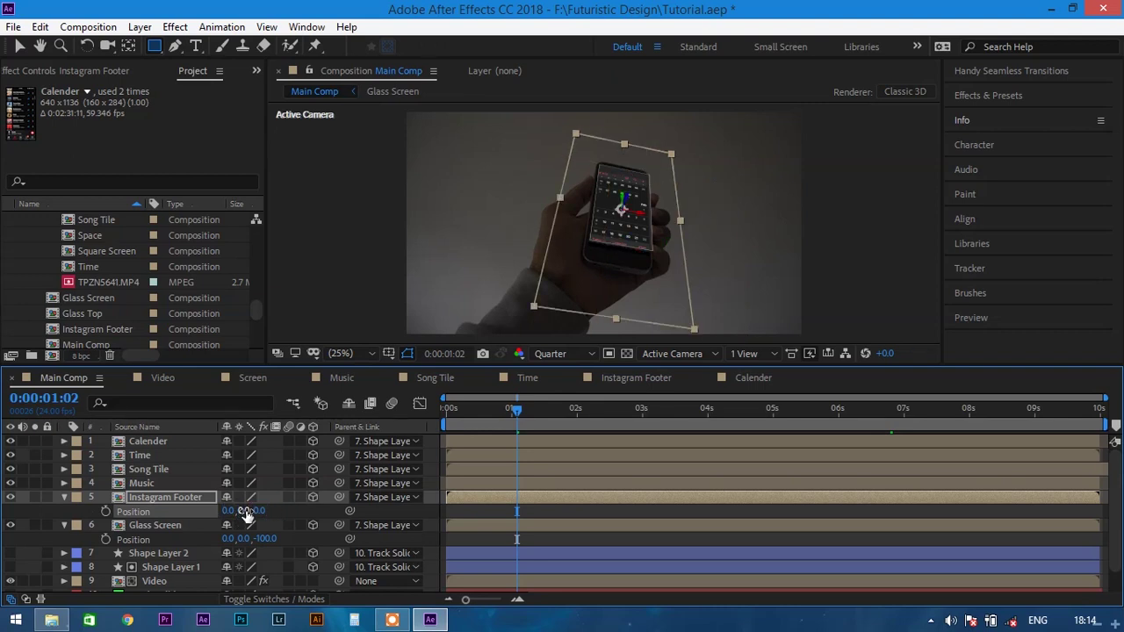
# - Set the Instagram Footer layer's scale to 100% on all axes
pyautogui.click(203, 498)
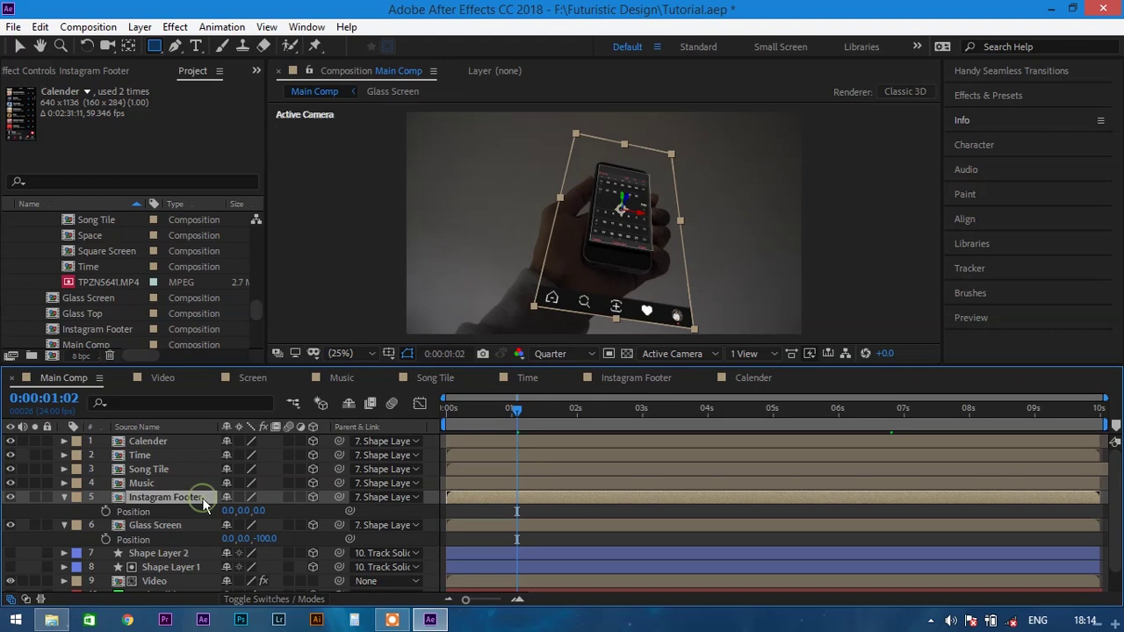
pyautogui.press('s')
pyautogui.moveTo(243, 511); pyautogui.dragTo(198, 514)
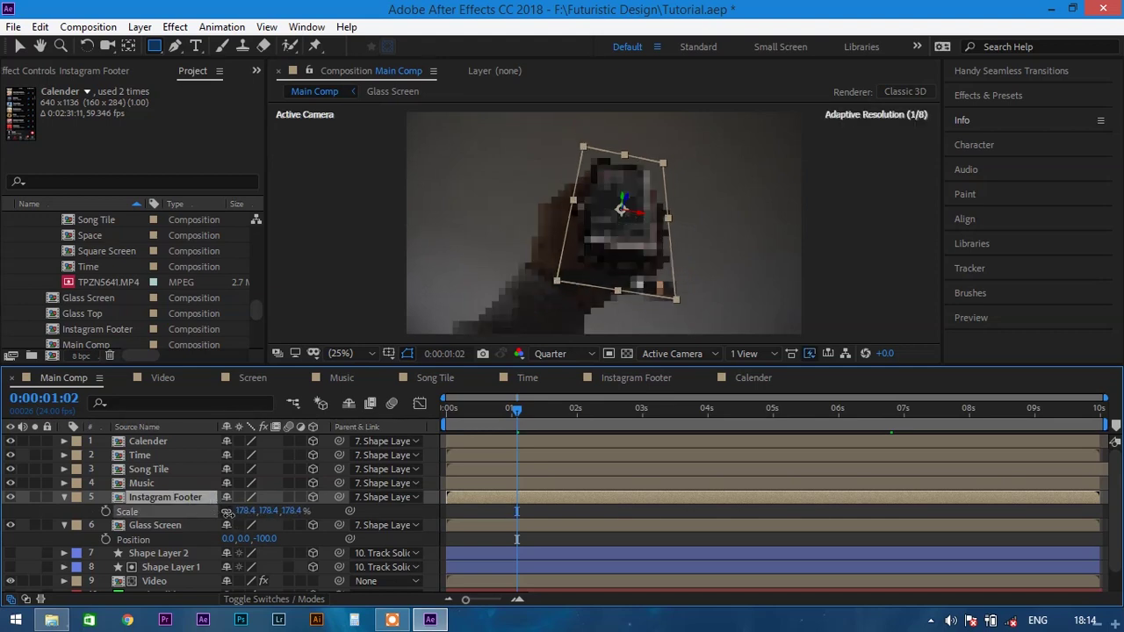
pyautogui.click(242, 513)
pyautogui.write('1')
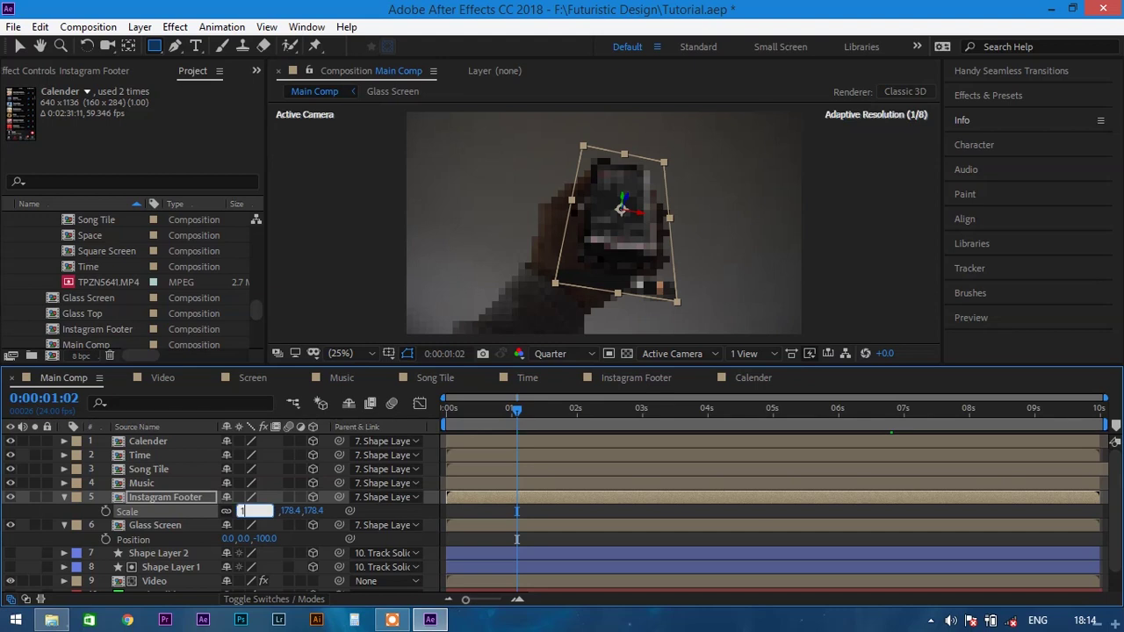
pyautogui.write('00')
pyautogui.press('Return')
# - Enter -100 as the Glass Screen layer's Z position and check the layer alignment at 0:00:01:18
pyautogui.click(252, 538)
pyautogui.write('-100')
pyautogui.press('Return')
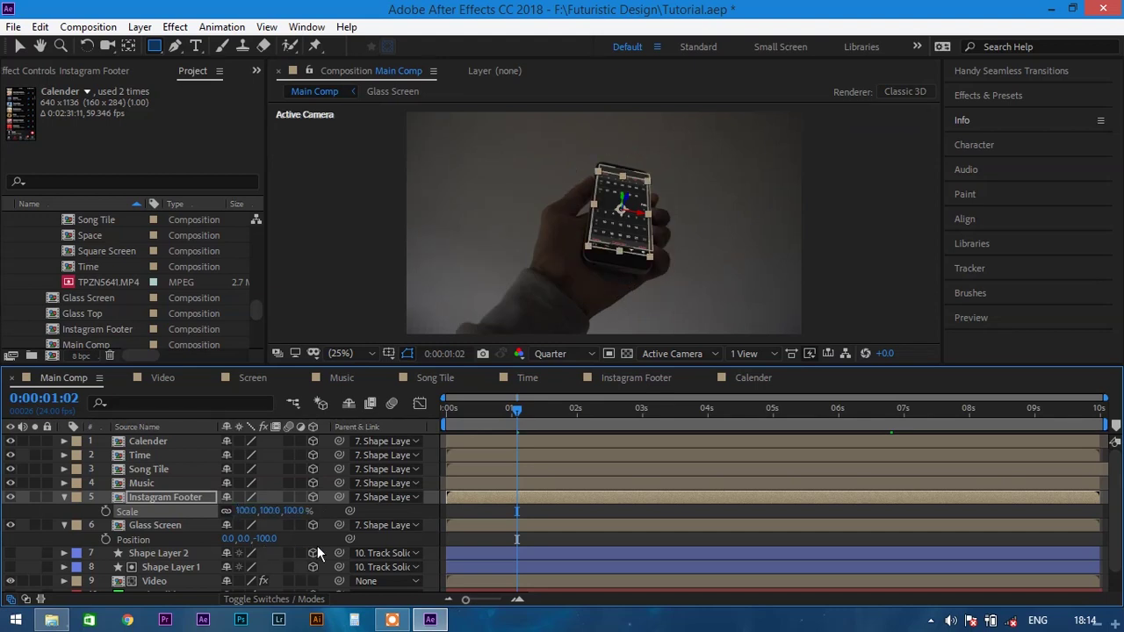
pyautogui.click(560, 409)
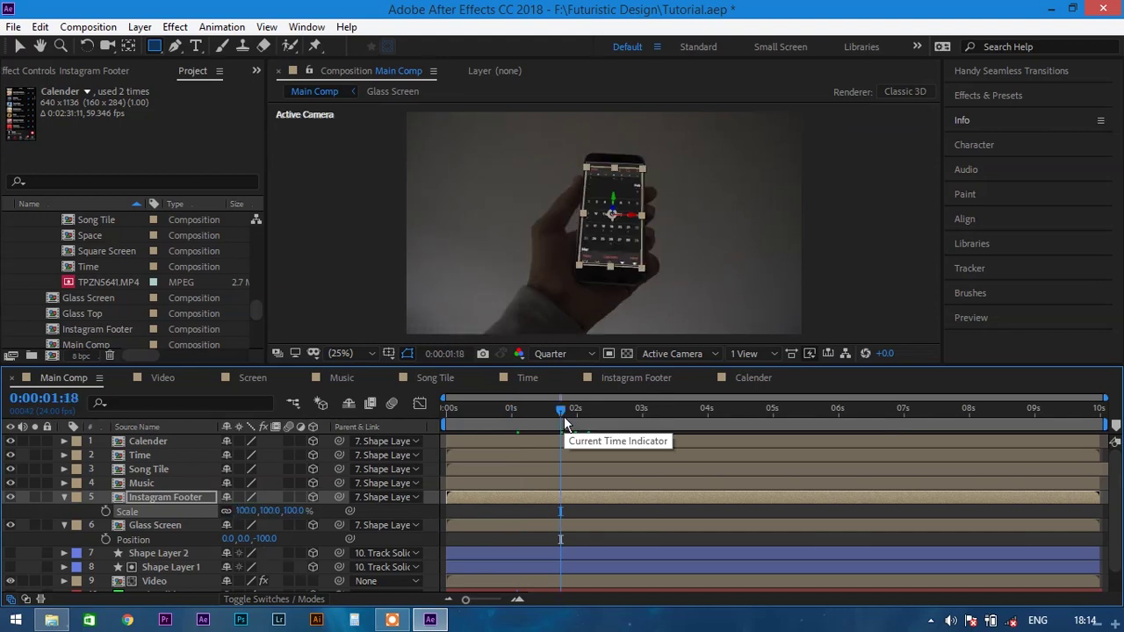
# - Set the Music layer's X position to 750
pyautogui.click(176, 442)
pyautogui.click(178, 484)
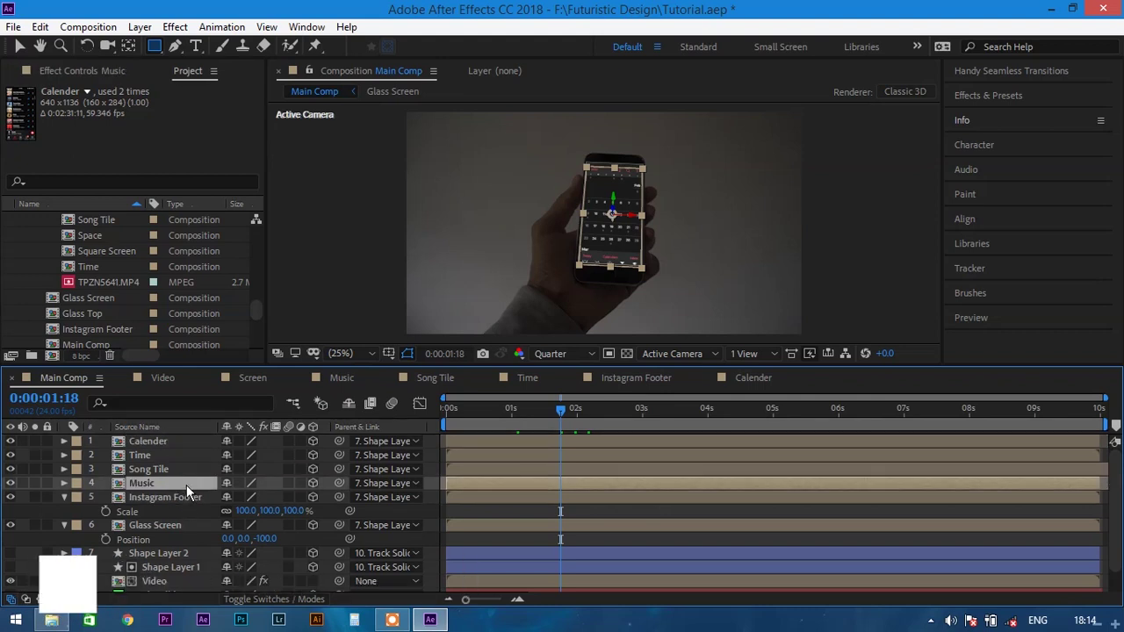
pyautogui.press('p')
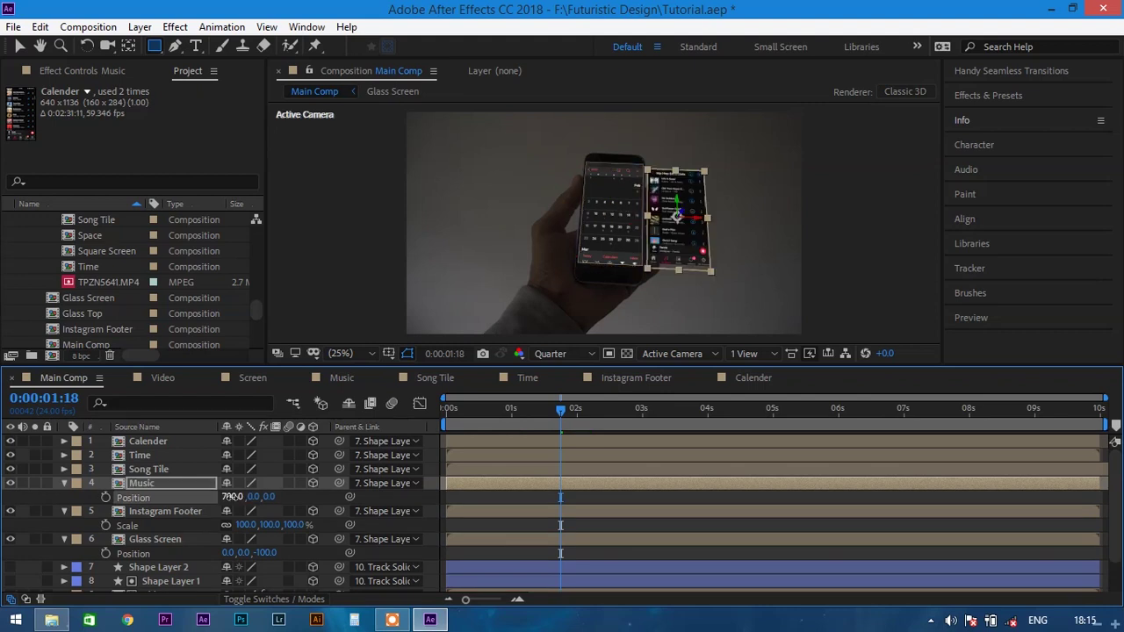
pyautogui.click(232, 497)
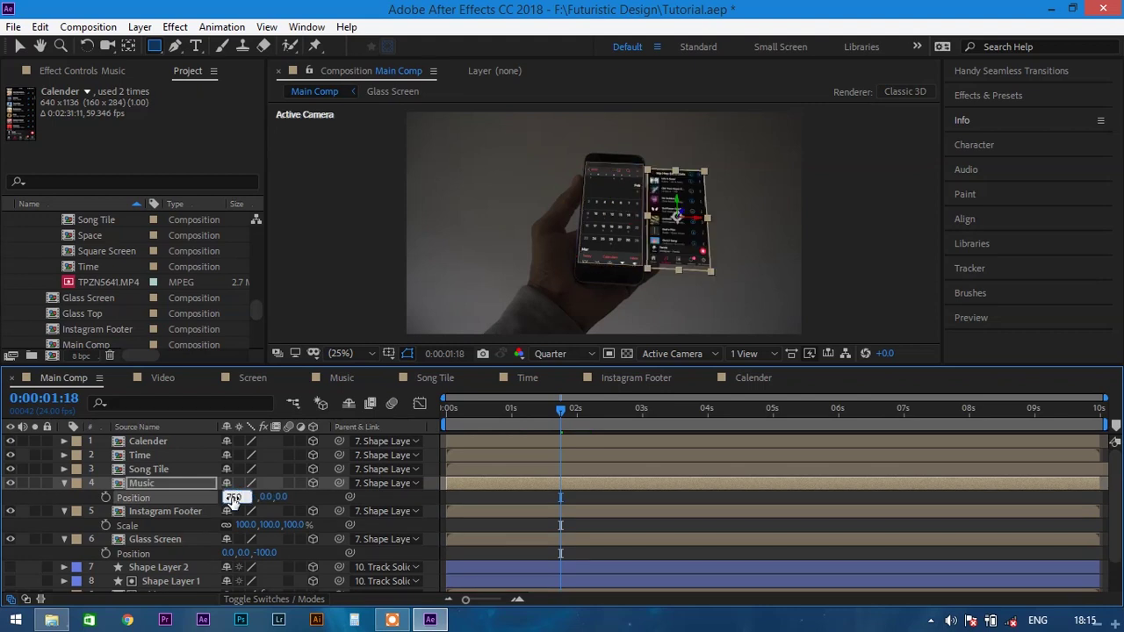
pyautogui.press('Return')
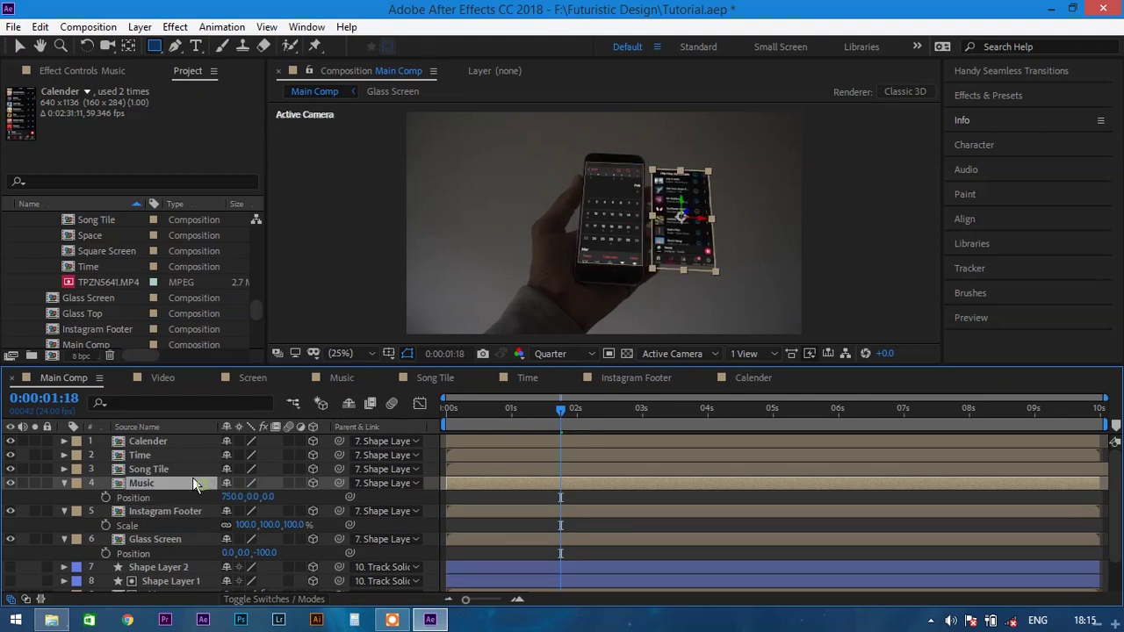
# - Reorder the Calender layer to sit directly above Music and set its X position to -750
pyautogui.click(195, 440)
pyautogui.moveTo(198, 471); pyautogui.dragTo(197, 476)
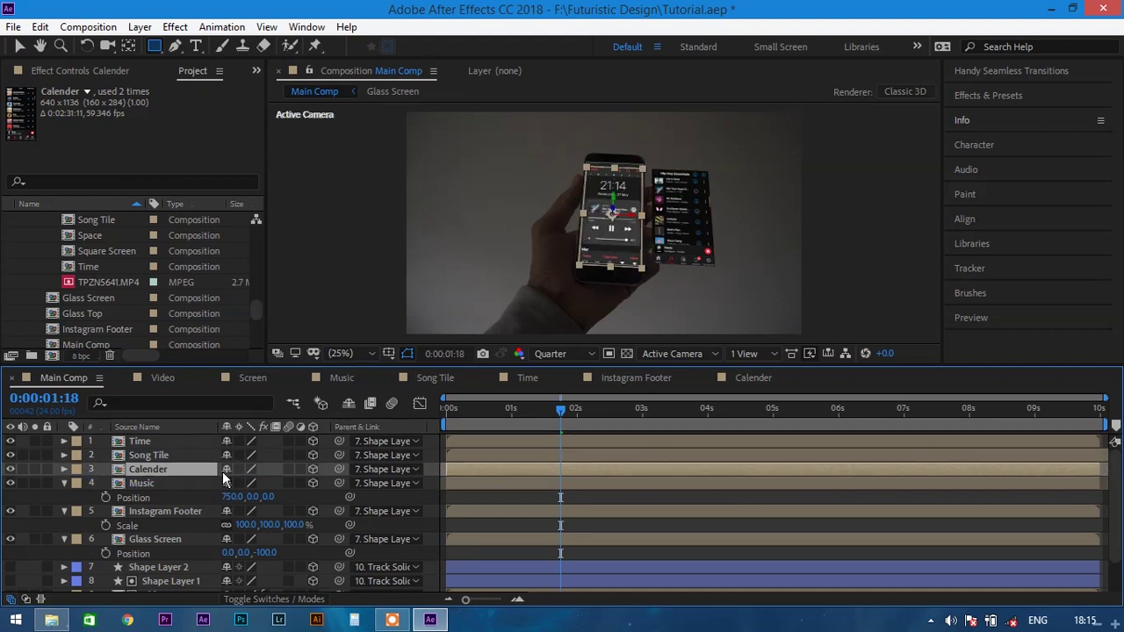
pyautogui.press('p')
pyautogui.click(230, 483)
pyautogui.write('-750')
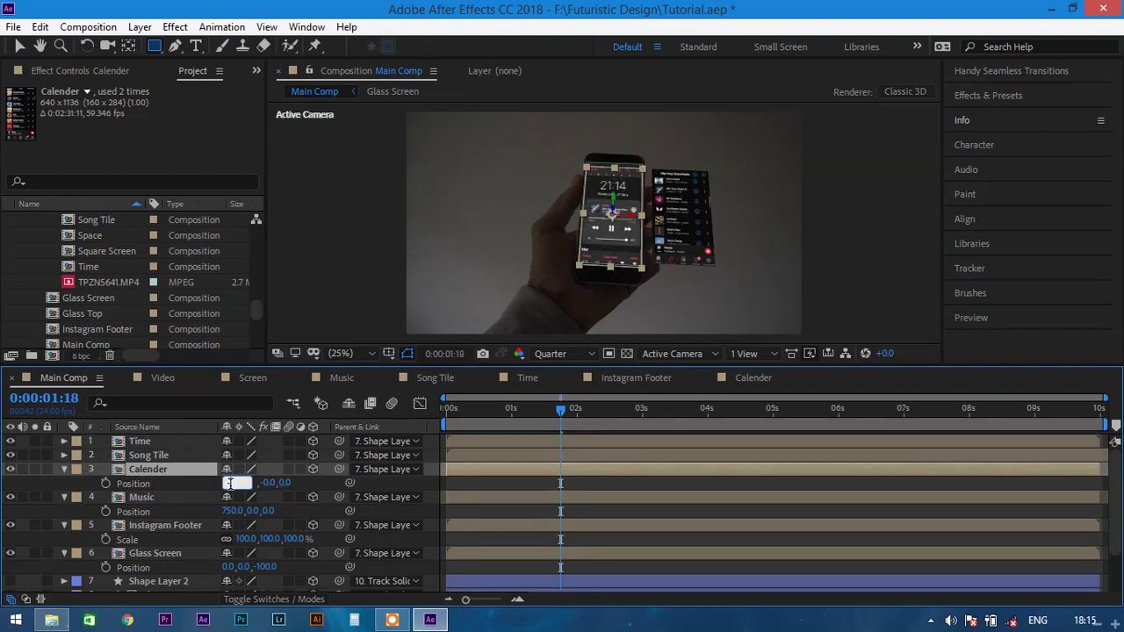
pyautogui.press('Return')
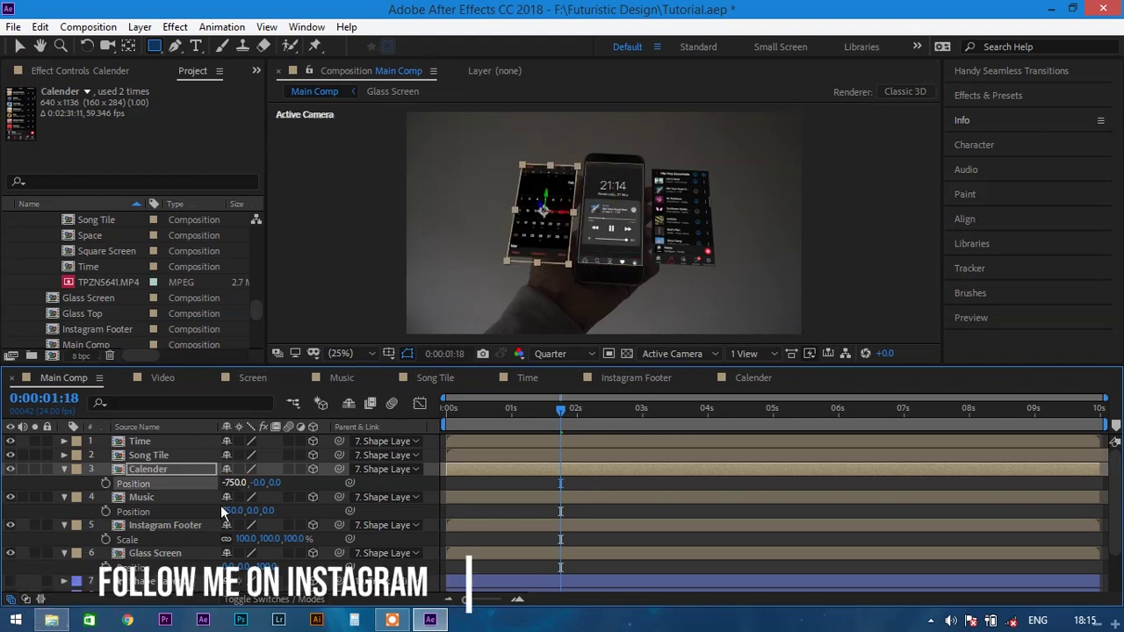
# - Move the Calender layer's anchor point to the middle of its right edge and the Music layer's to the middle of its left edge
pyautogui.click(128, 46)
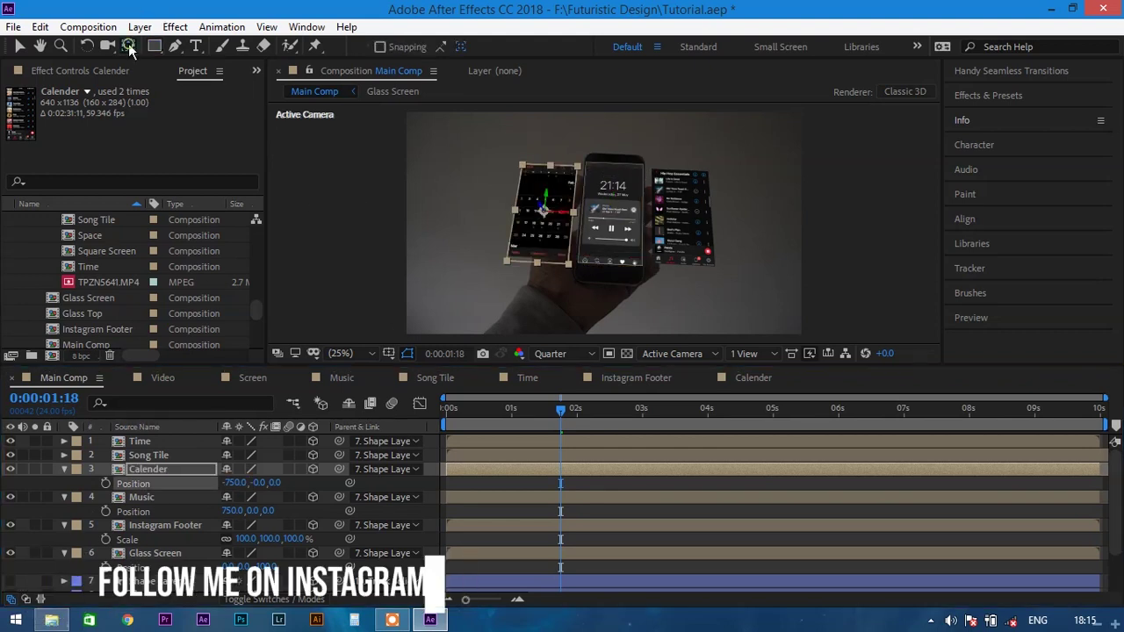
pyautogui.moveTo(545, 211); pyautogui.dragTo(575, 214)
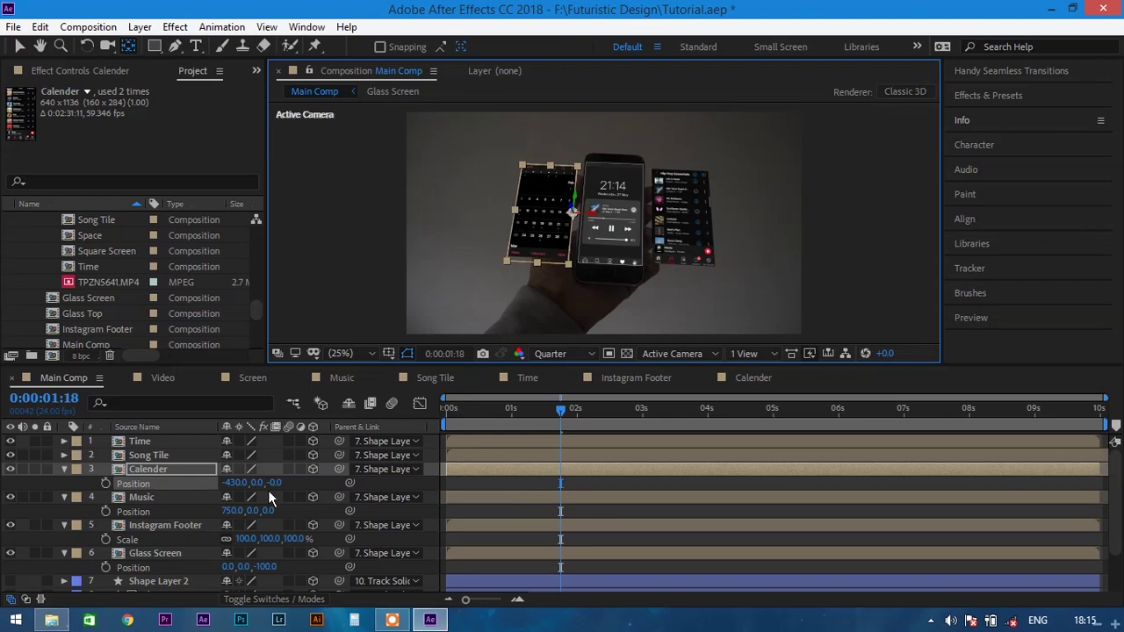
pyautogui.click(180, 497)
pyautogui.moveTo(681, 220); pyautogui.dragTo(650, 217)
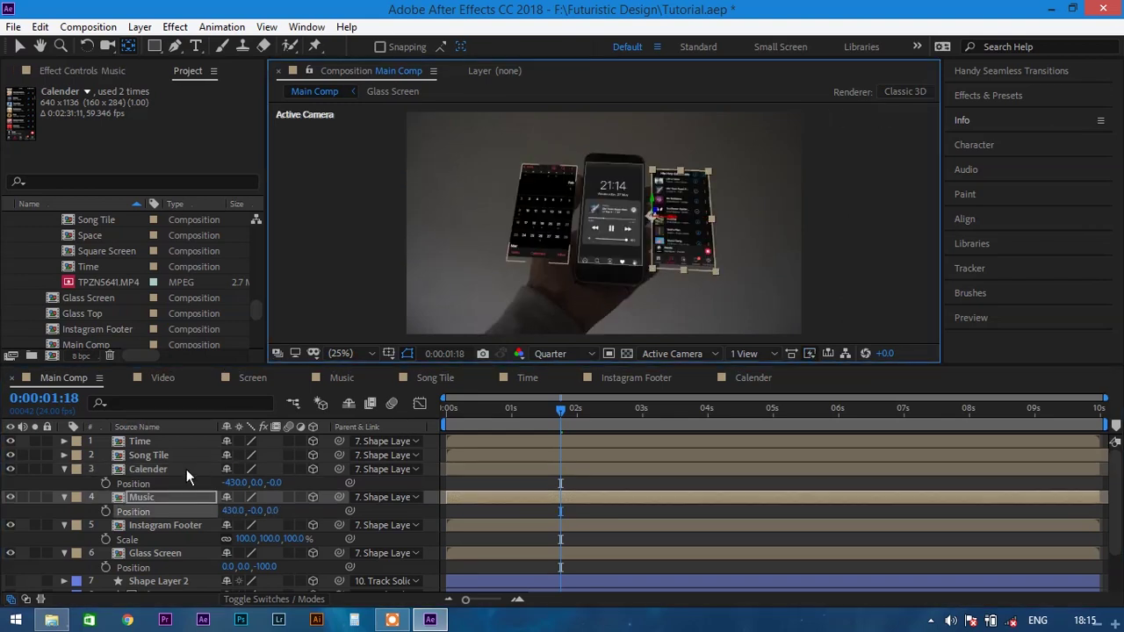
# - Reveal the rotation properties of the Calender and Music layers and set Calender's Y orientation to -30°
pyautogui.click(187, 469)
pyautogui.keyDown('shift'); pyautogui.click(198, 497); pyautogui.keyUp('shift')
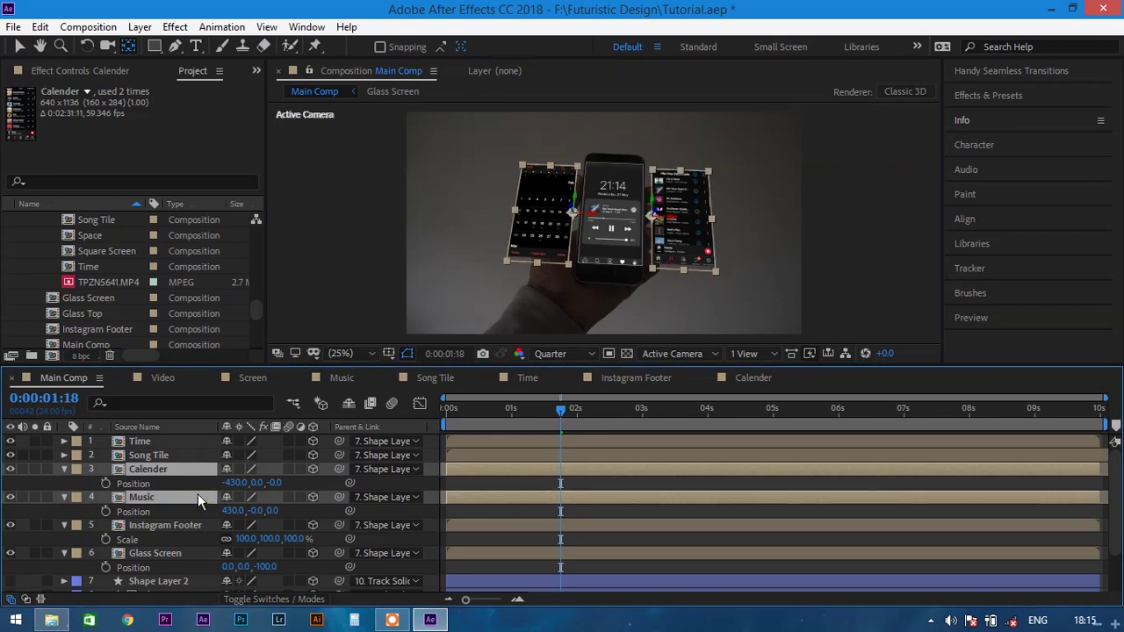
pyautogui.press('r')
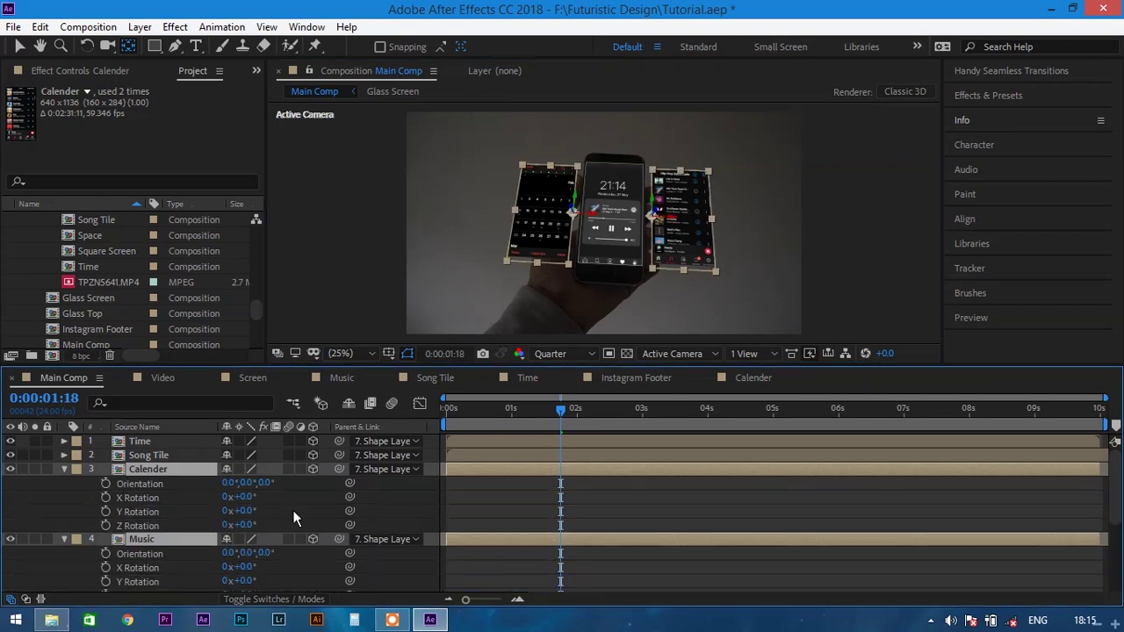
pyautogui.click(249, 484)
pyautogui.write('30')
pyautogui.press('Return')
pyautogui.click(249, 483)
pyautogui.write('-30')
pyautogui.press('Return')
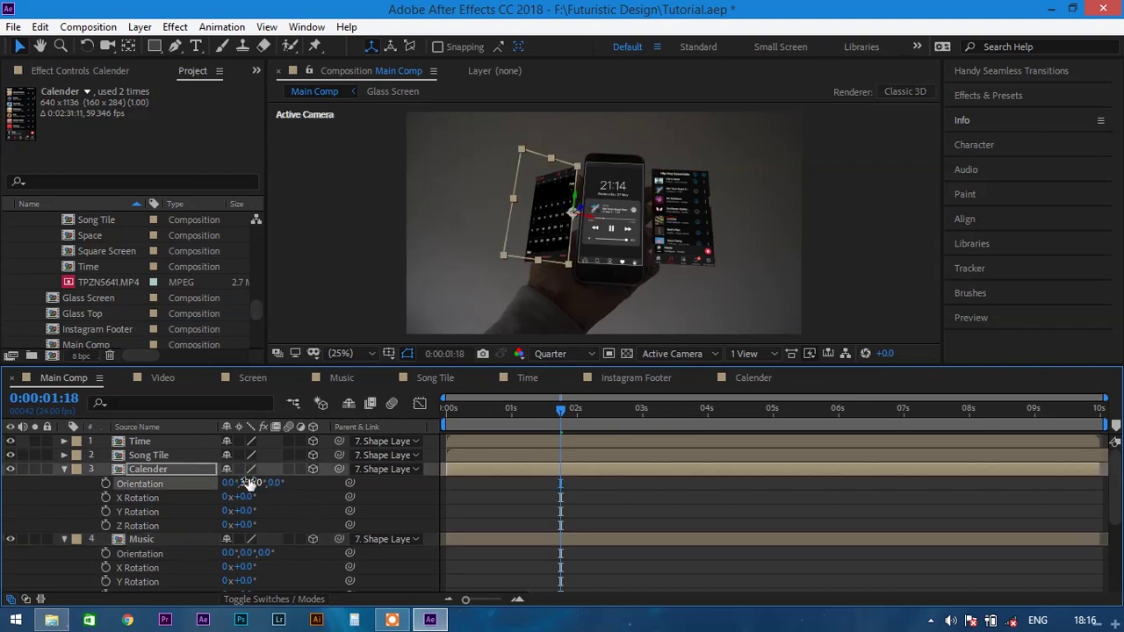
# - Set the Music layer's Y orientation to 30° and collapse the rotation properties
pyautogui.scroll(-2, 248, 518)
pyautogui.click(245, 511)
pyautogui.write('30')
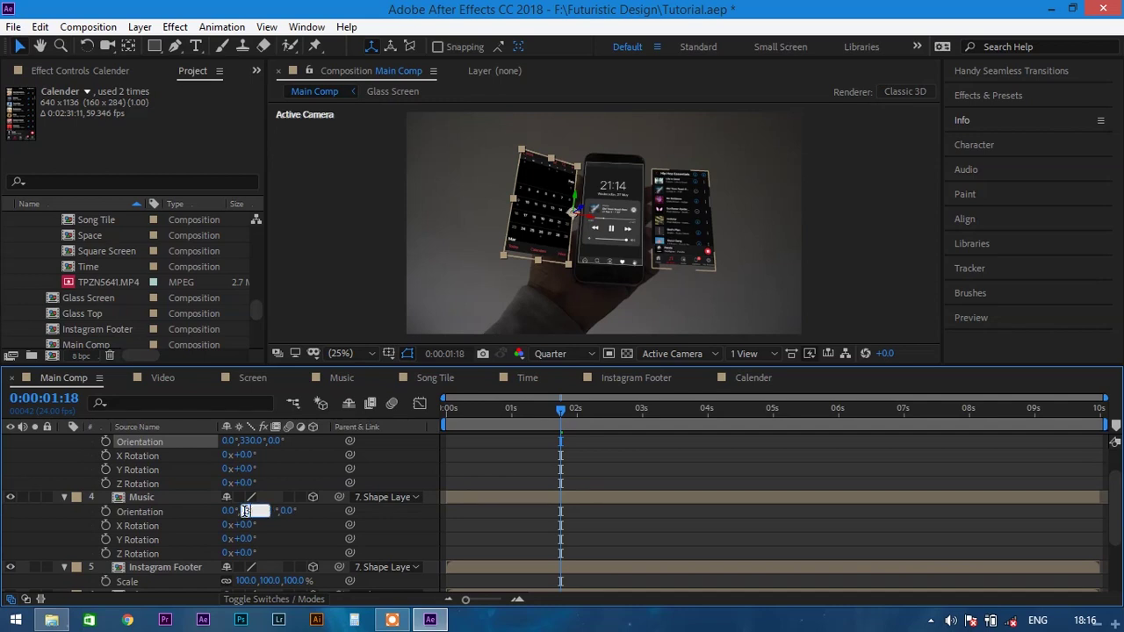
pyautogui.press('Return')
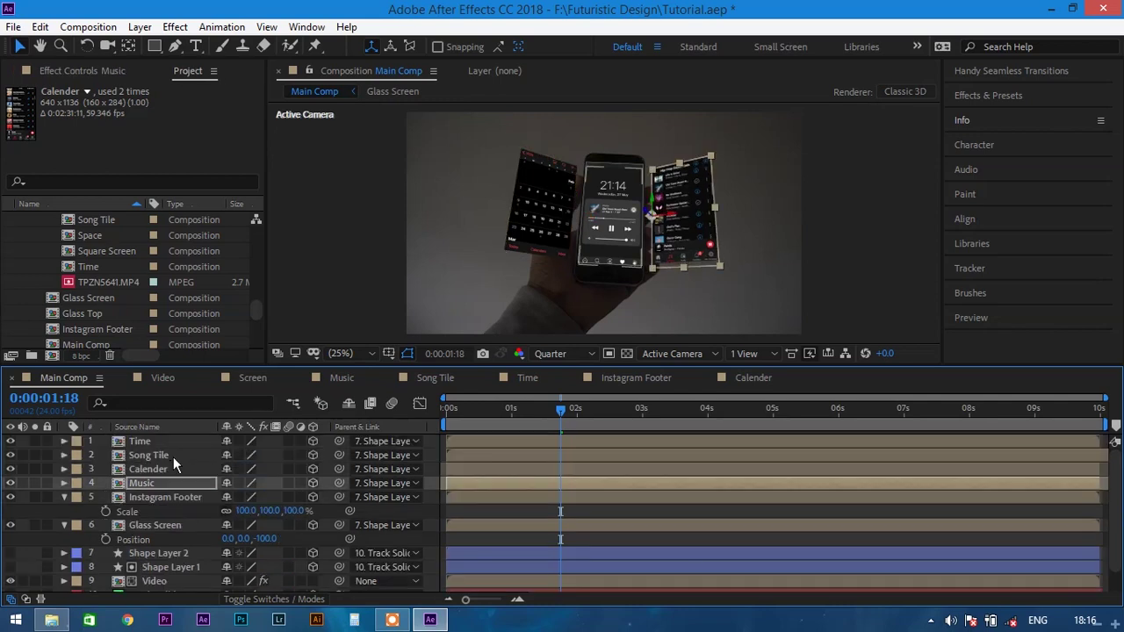
# - Set the Song Tile layer's Y position to -1300
pyautogui.click(173, 456)
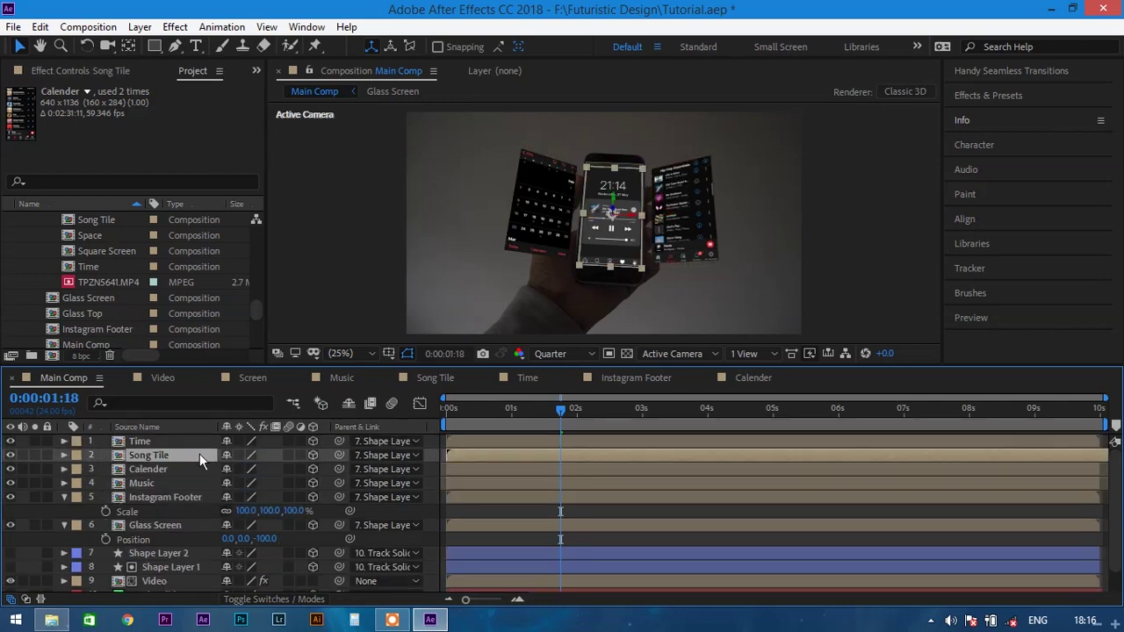
pyautogui.press('p')
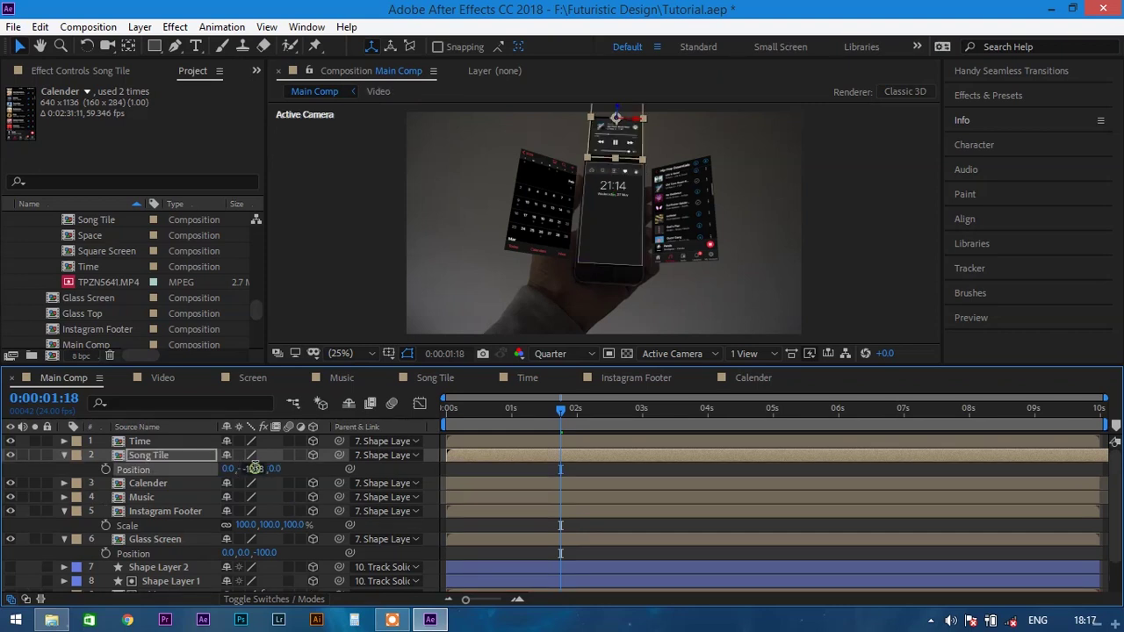
pyautogui.click(254, 468)
pyautogui.write('13')
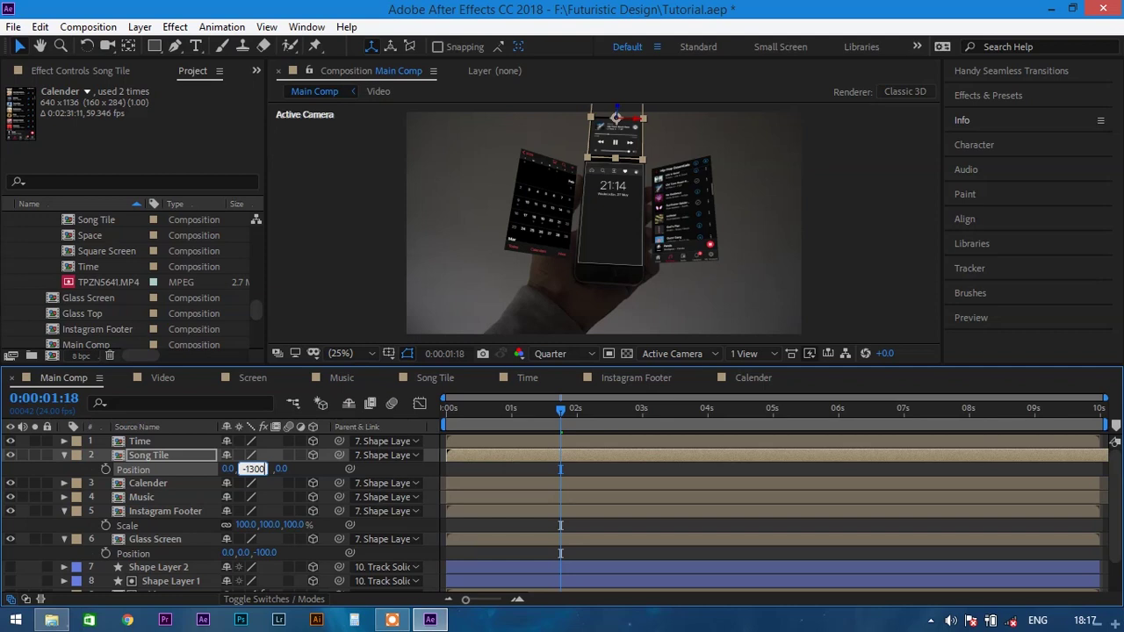
pyautogui.press('Return')
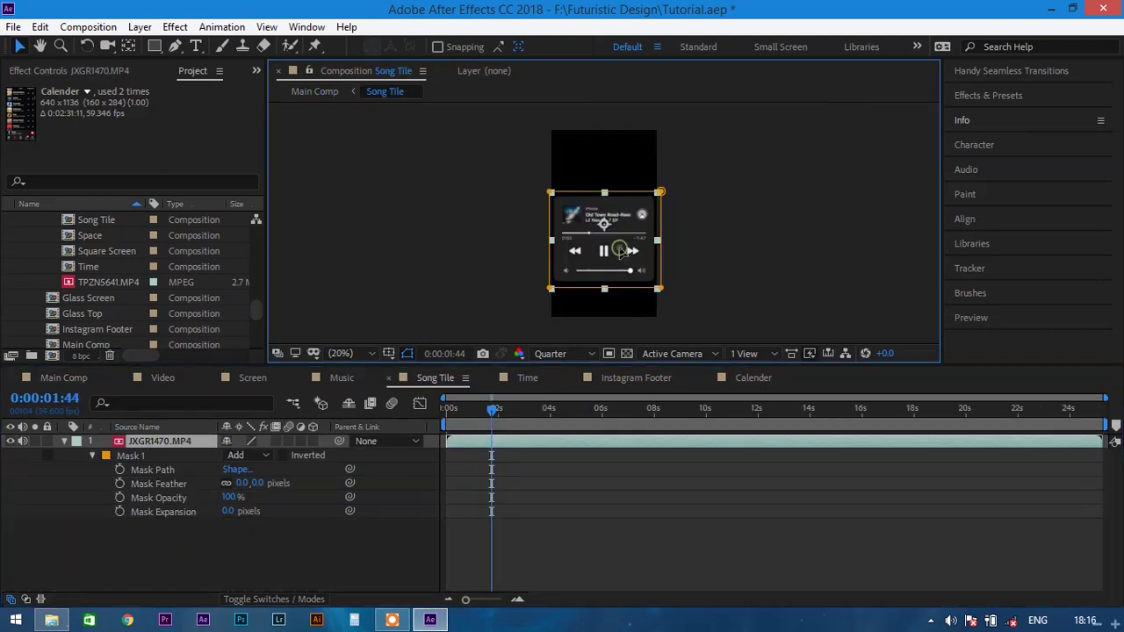
# - Move the masked player to the bottom of the Song Tile comp and the icon strip to the top of the Instagram Footer comp
pyautogui.moveTo(620, 269); pyautogui.dragTo(618, 276)
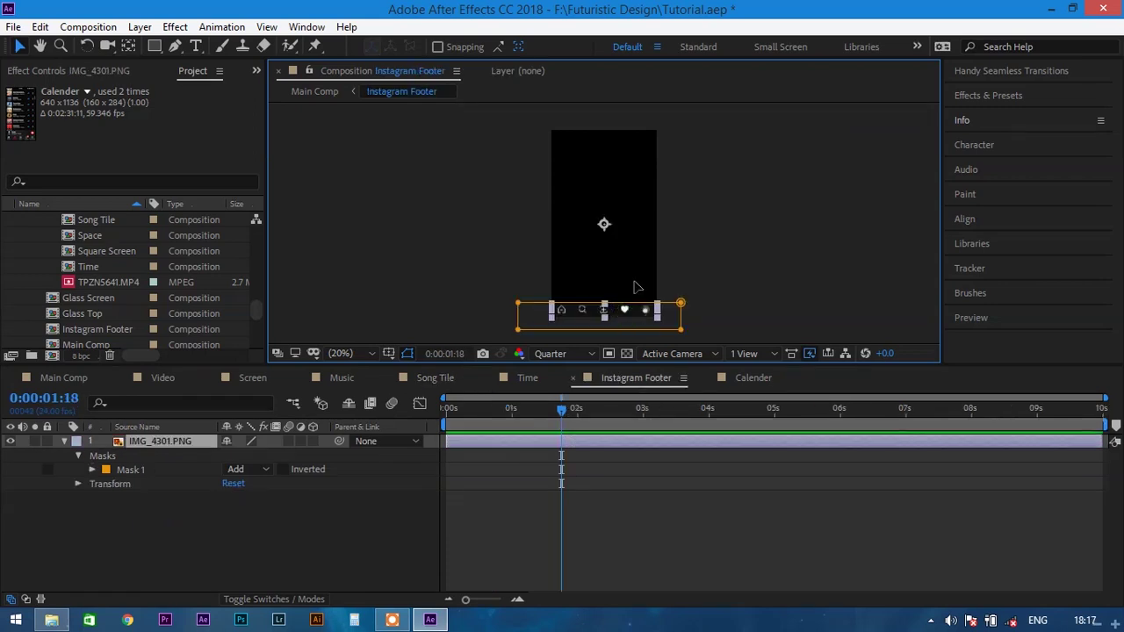
pyautogui.moveTo(638, 287); pyautogui.dragTo(632, 140)
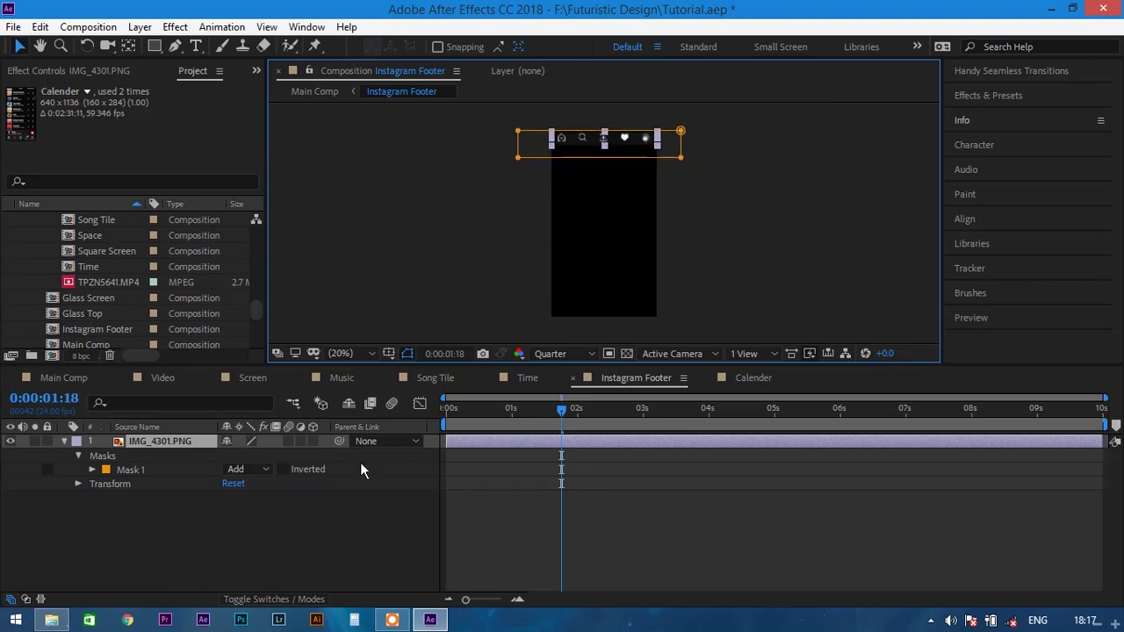
pyautogui.click(337, 538)
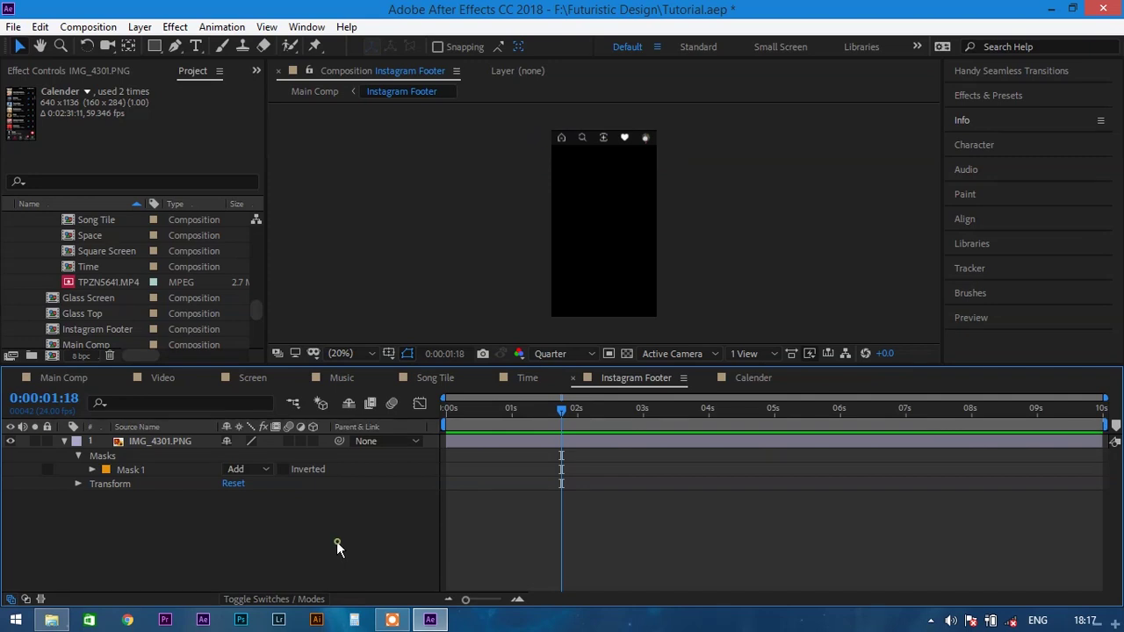
# - Enter -1300 as Song Tile's Y position in Main Comp and move its anchor point to the middle of the layer's bottom edge
pyautogui.click(255, 468)
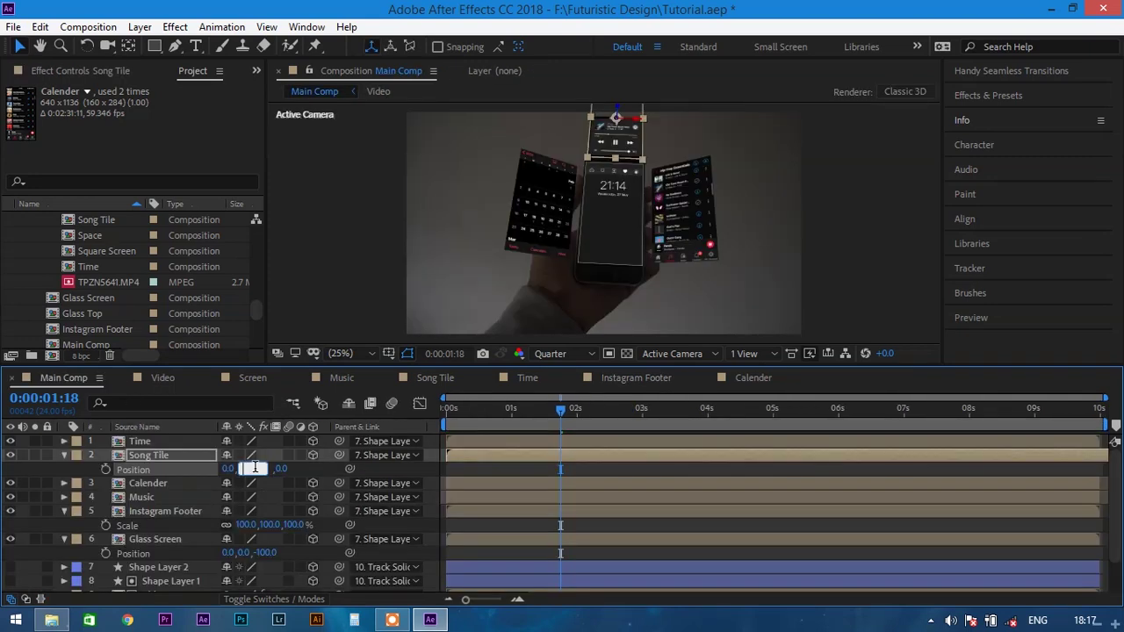
pyautogui.press('Return')
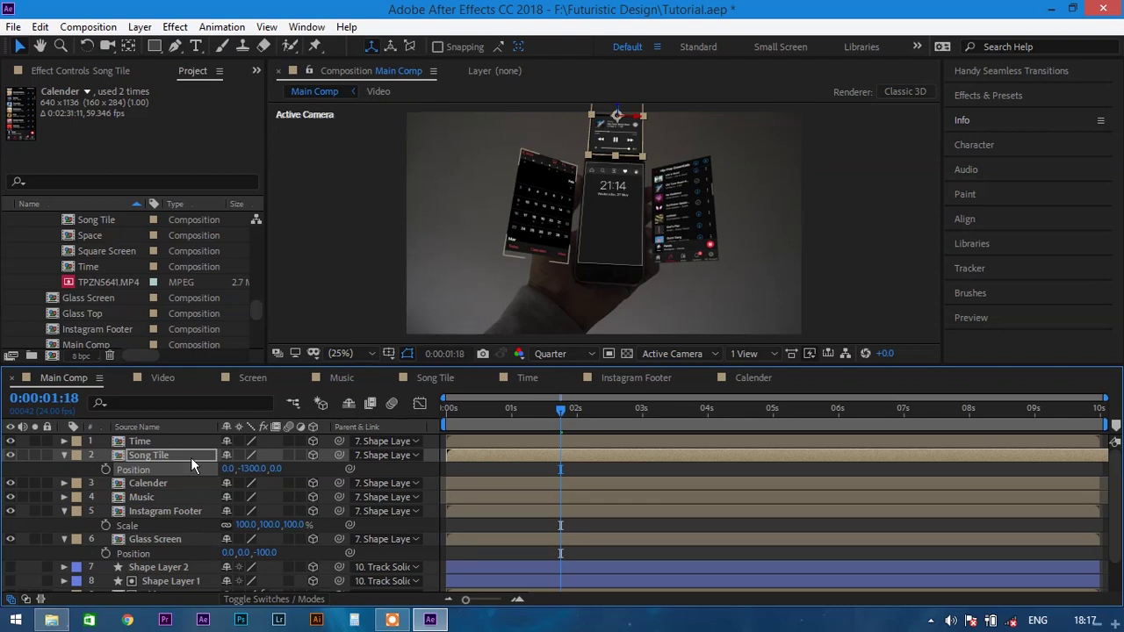
pyautogui.click(128, 45)
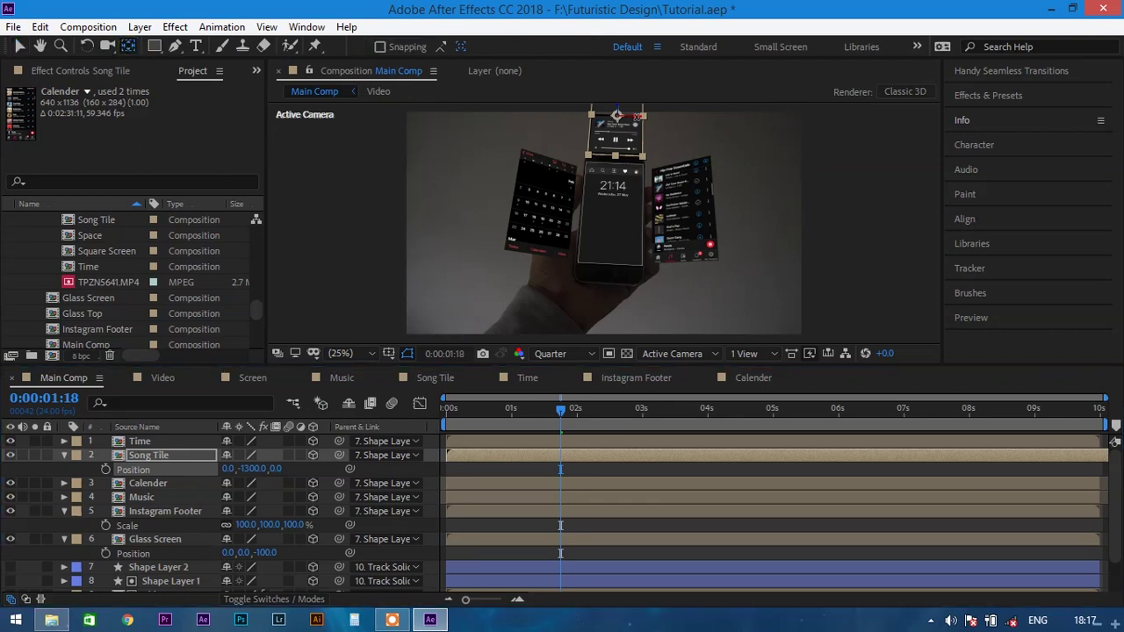
pyautogui.click(618, 117)
pyautogui.moveTo(617, 116); pyautogui.dragTo(617, 154)
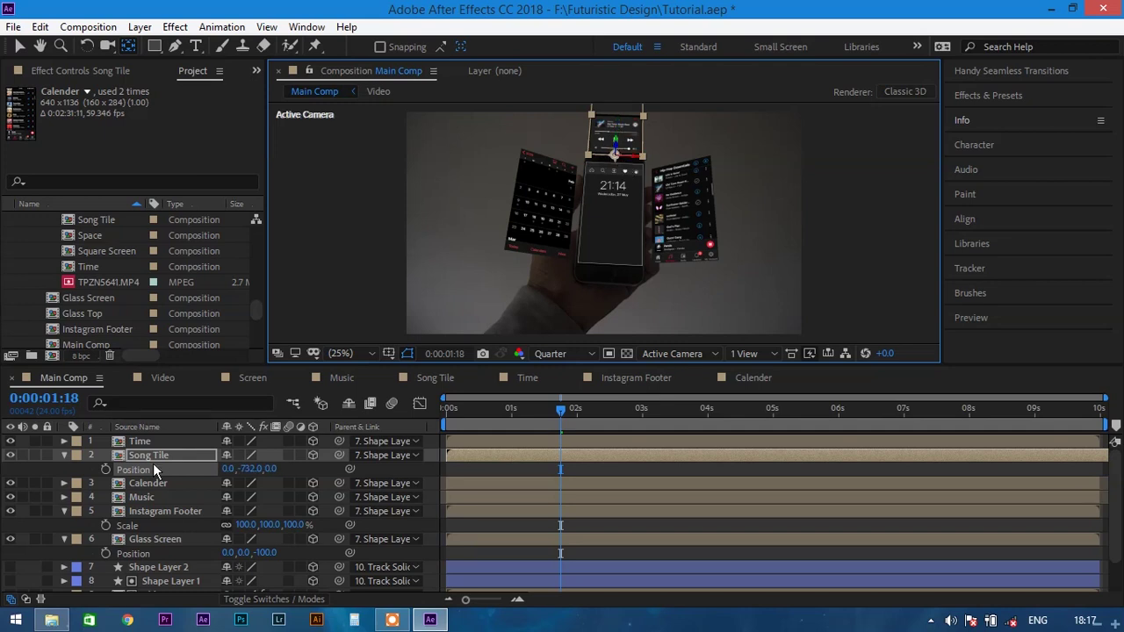
# - Change the Song Tile layer's X orientation to tilt it about its bottom edge
pyautogui.press('r')
pyautogui.click(227, 469)
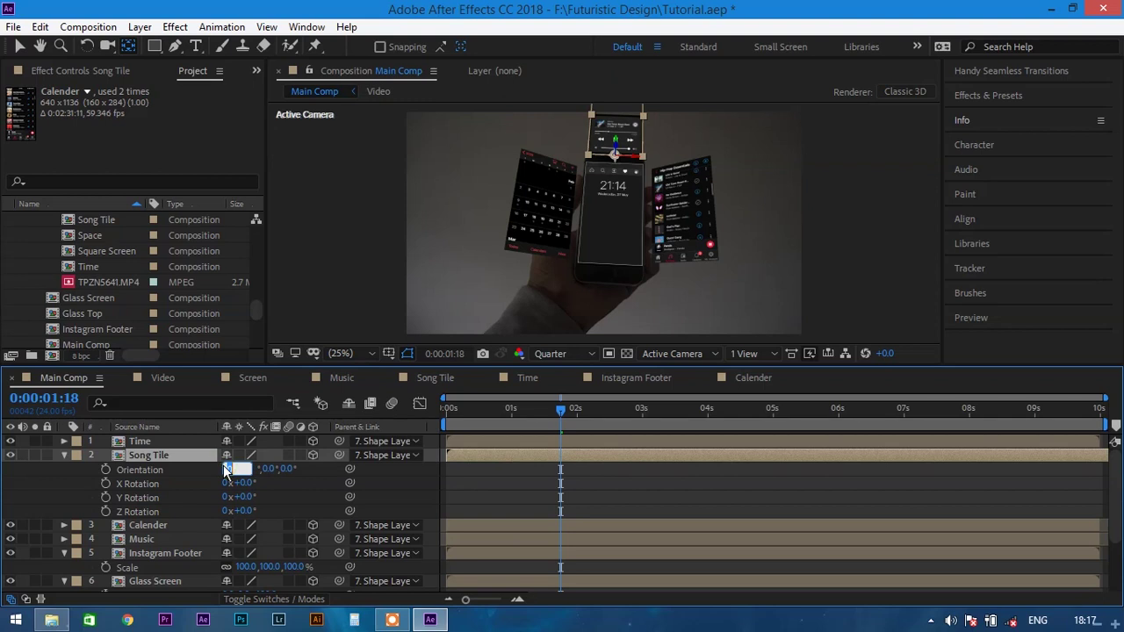
pyautogui.write('0')
pyautogui.press('Return')
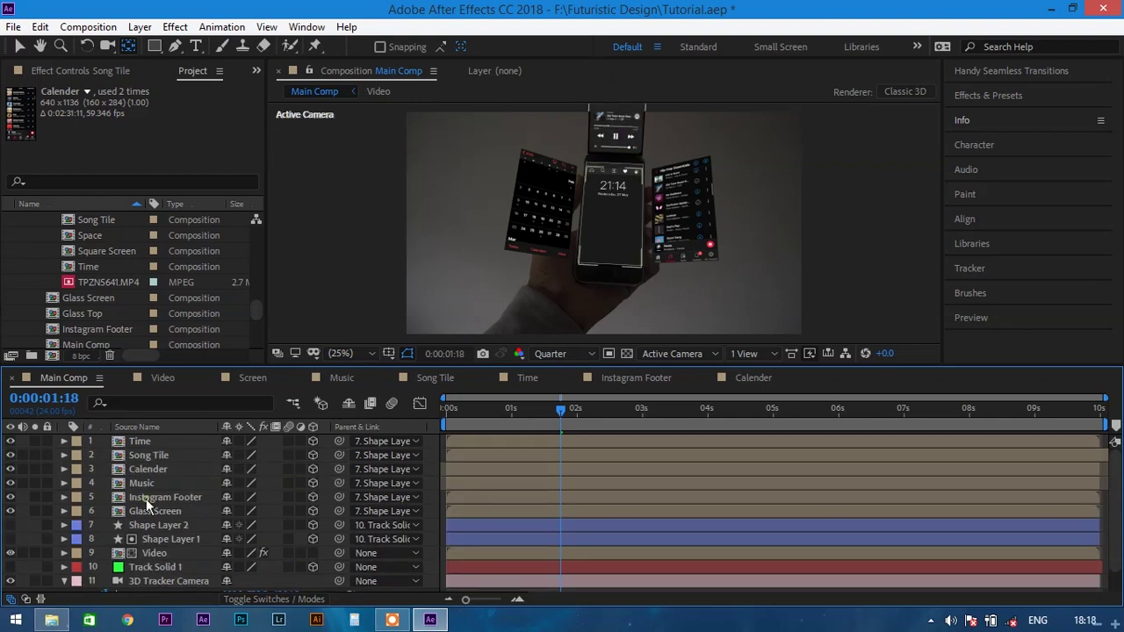
# - Set the Instagram Footer layer's Y position to 1200 and move its anchor point to the middle of its top edge
pyautogui.click(145, 499)
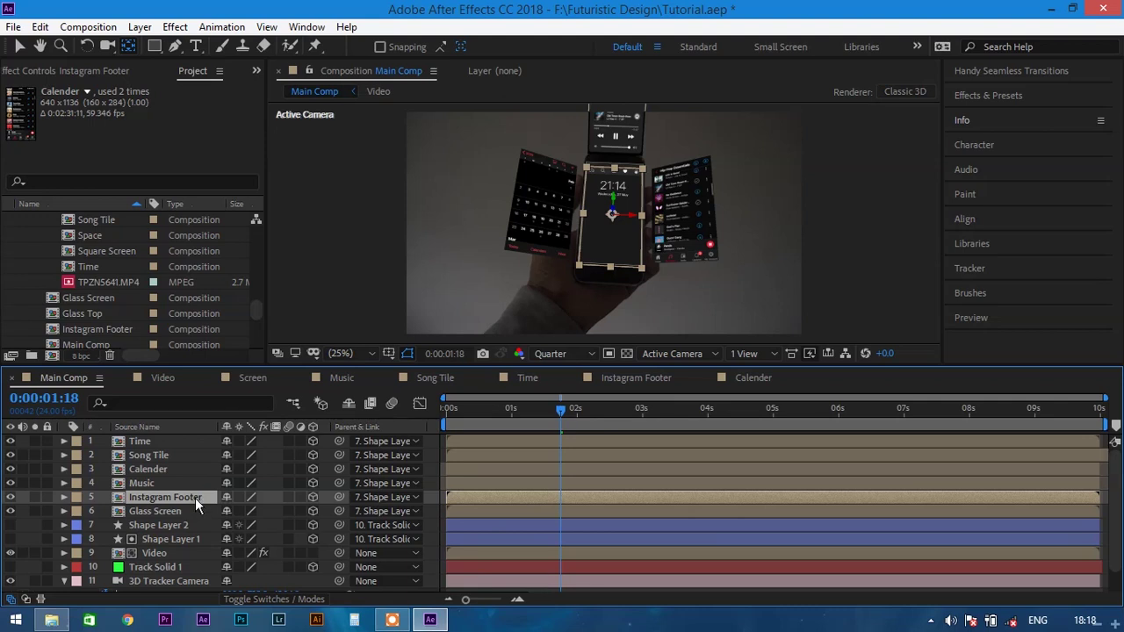
pyautogui.press('p')
pyautogui.moveTo(243, 511); pyautogui.dragTo(252, 510)
pyautogui.click(252, 511)
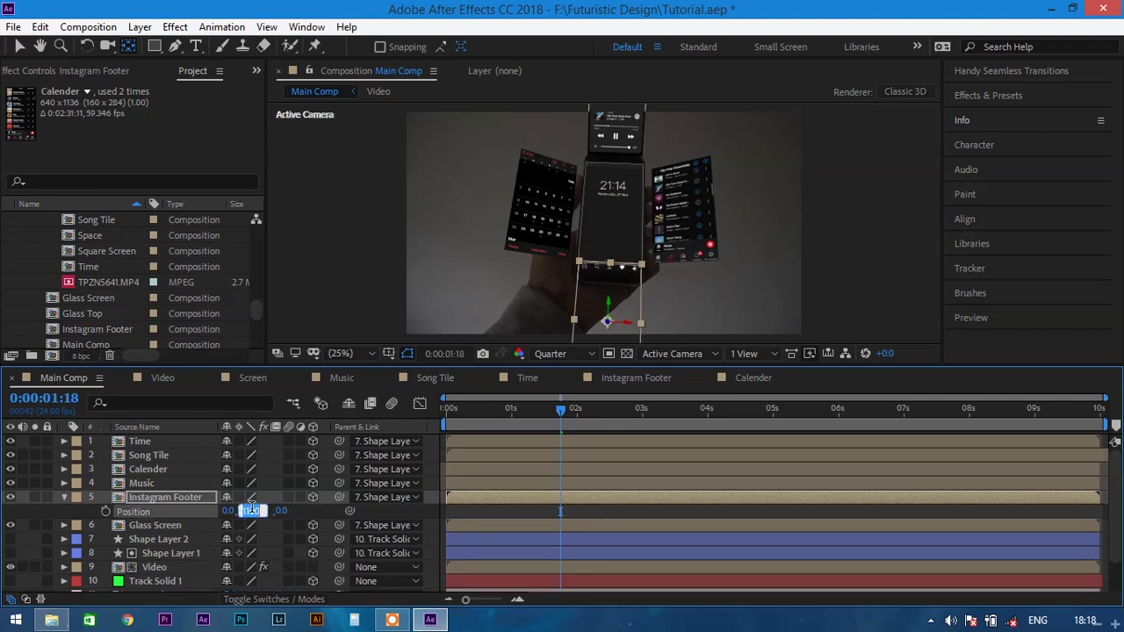
pyautogui.press('Return')
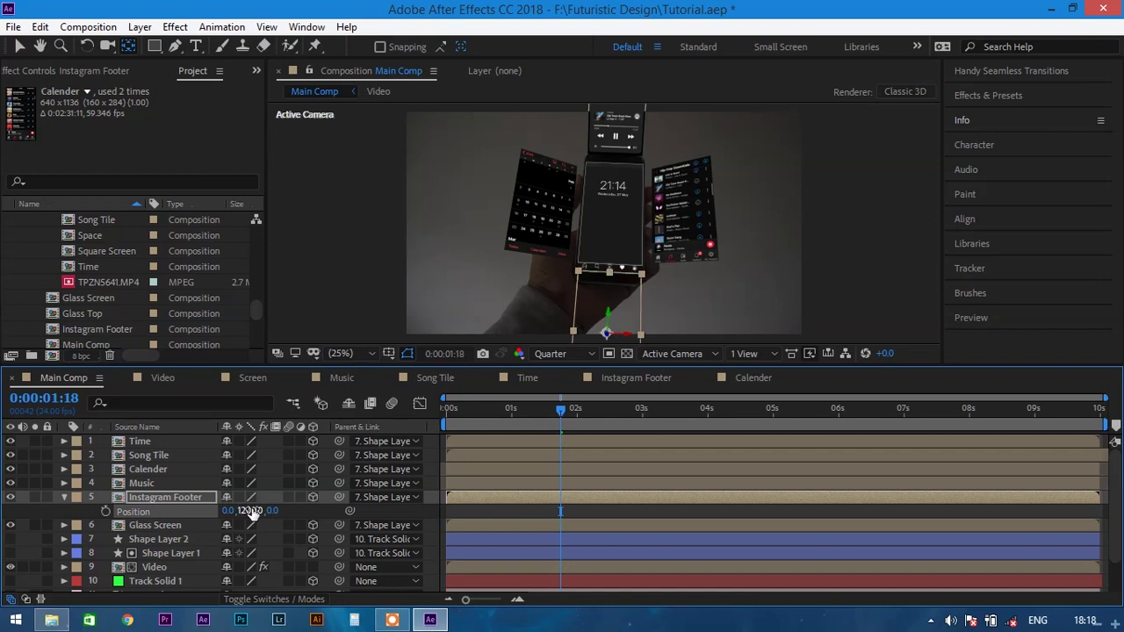
pyautogui.moveTo(613, 331); pyautogui.dragTo(608, 271)
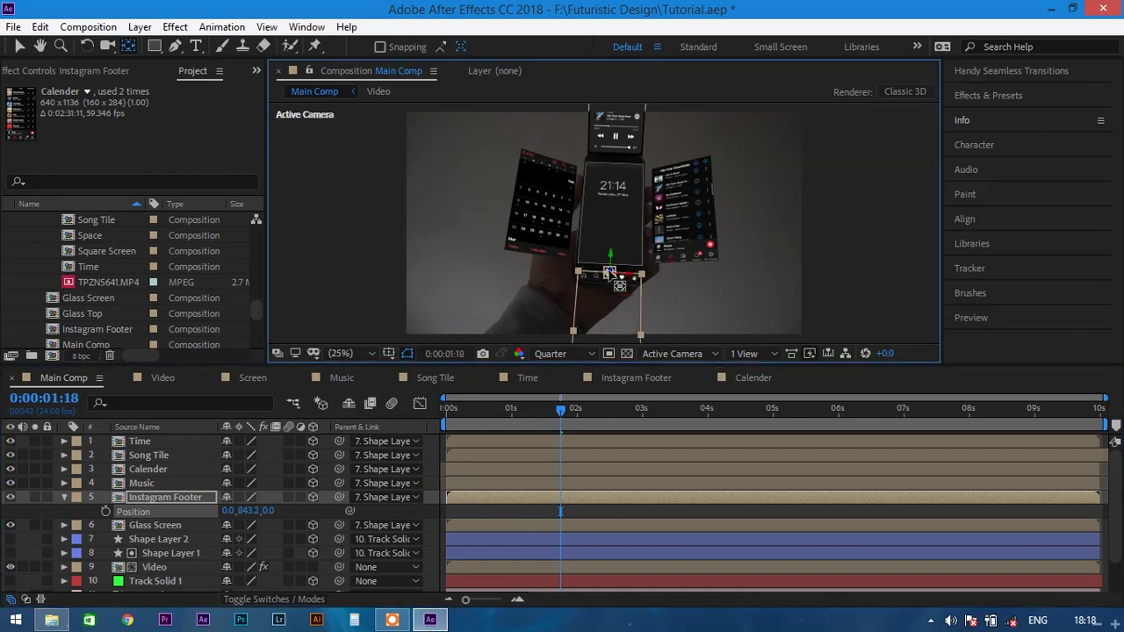
# - Reveal the positions of the five phone-screen panels and Glass Screen, and set the Time layer's Z position to -100
pyautogui.click(176, 525)
pyautogui.keyDown('shift'); pyautogui.click(183, 441); pyautogui.keyUp('shift')
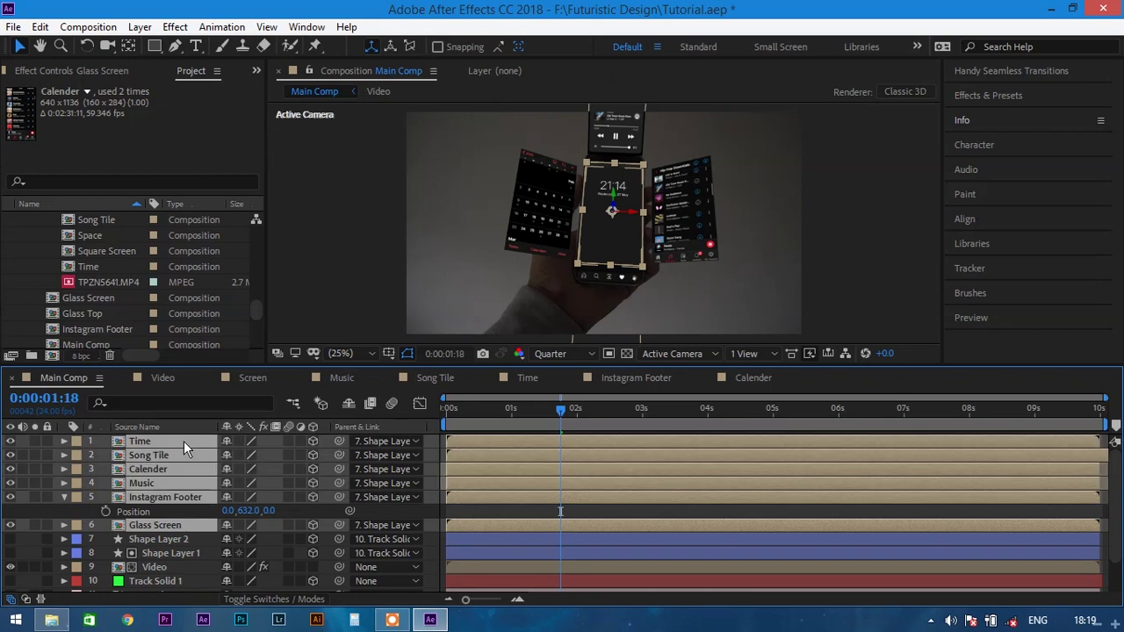
pyautogui.press('v')
pyautogui.press('p')
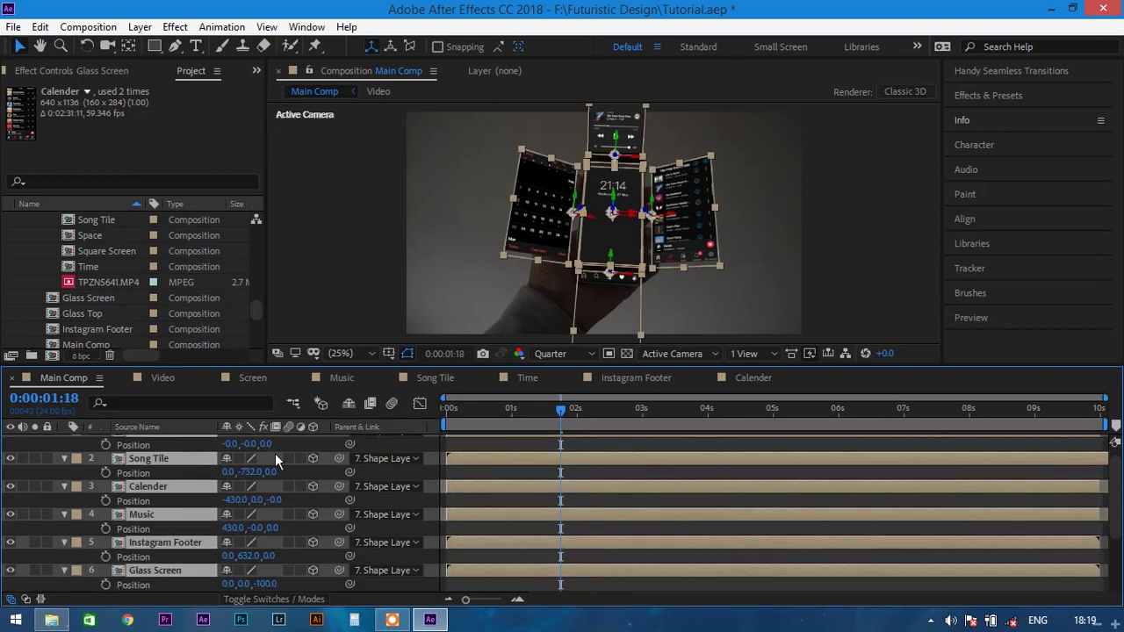
pyautogui.click(267, 445)
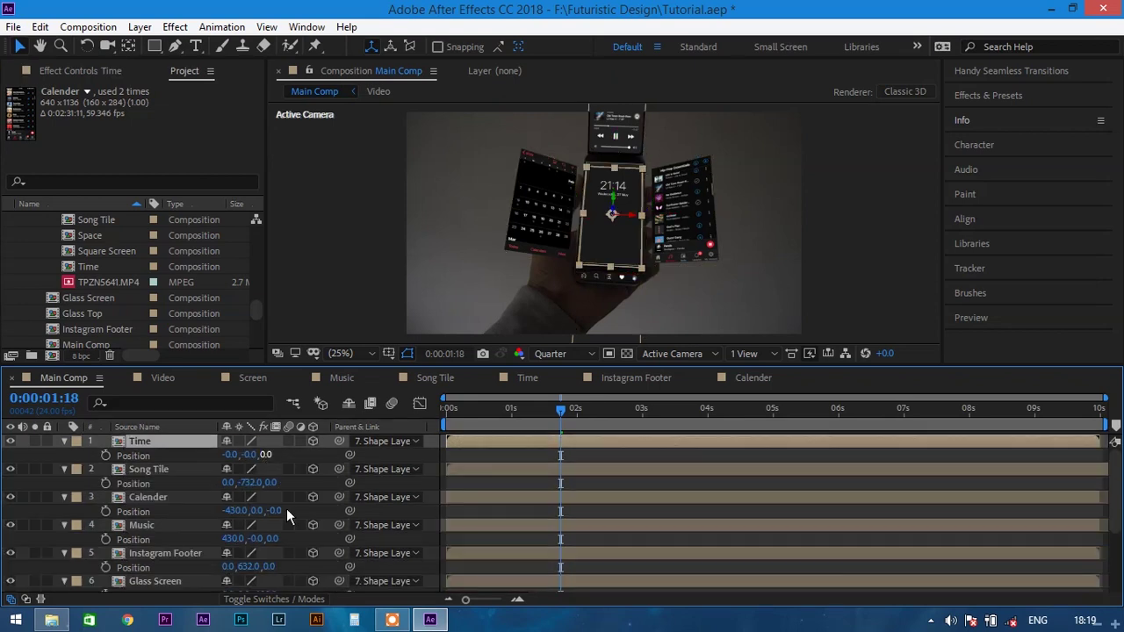
pyautogui.click(266, 456)
pyautogui.press('Return')
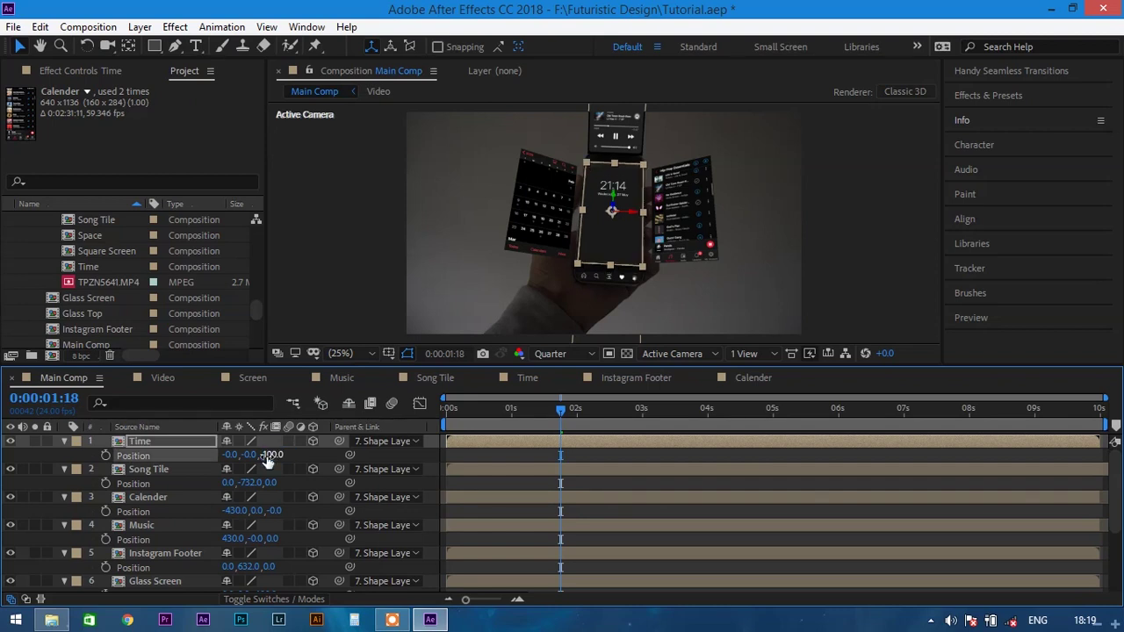
# - Set the Z position of the Song Tile, Calender, Music and Instagram Footer layers to -100
pyautogui.click(268, 483)
pyautogui.write('-100')
pyautogui.click(273, 511)
pyautogui.write('-100')
pyautogui.click(272, 538)
pyautogui.write('-100')
pyautogui.click(268, 566)
pyautogui.write('-100')
pyautogui.click(187, 542)
pyautogui.click(264, 553)
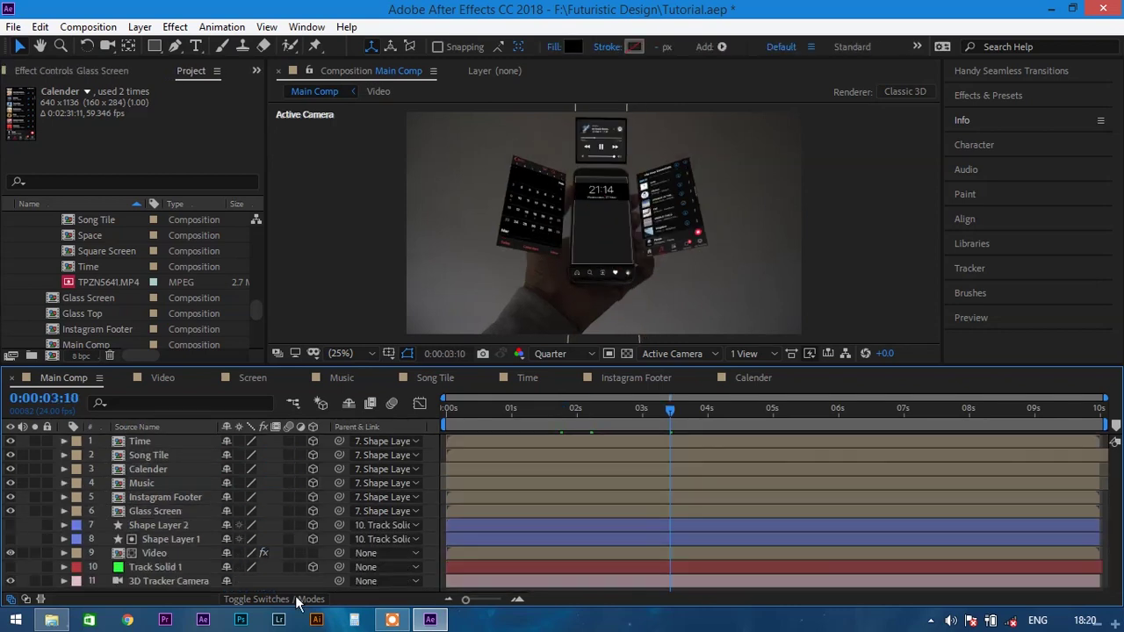
# - Change the blending mode of the Time, Song Tile, Calender, Music and Instagram Footer layers to Lighten
pyautogui.click(296, 599)
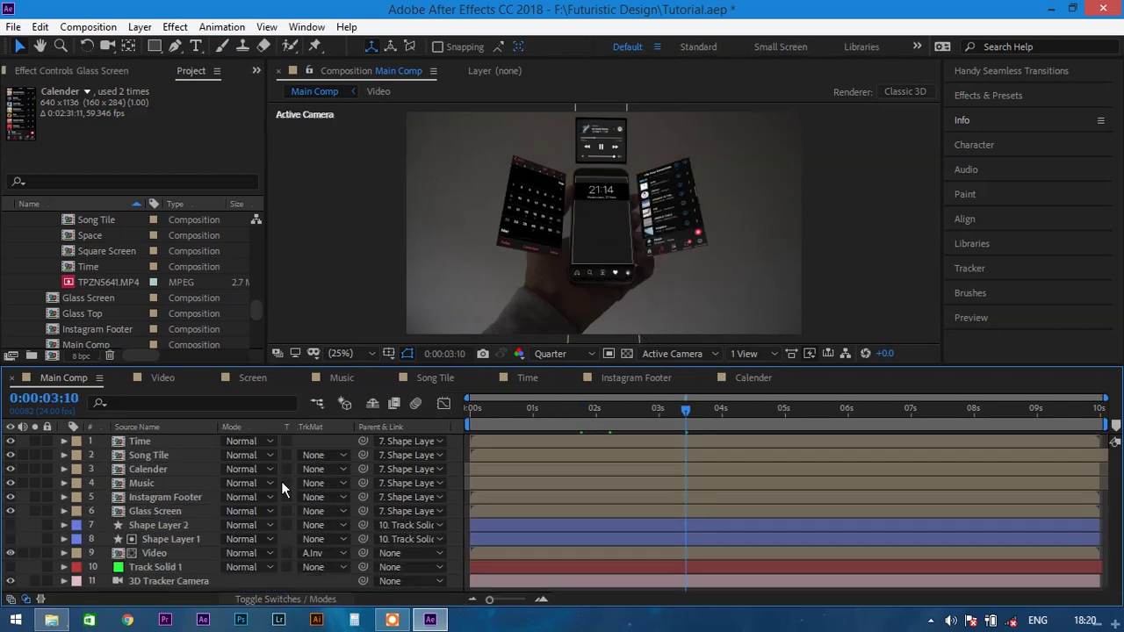
pyautogui.click(253, 441)
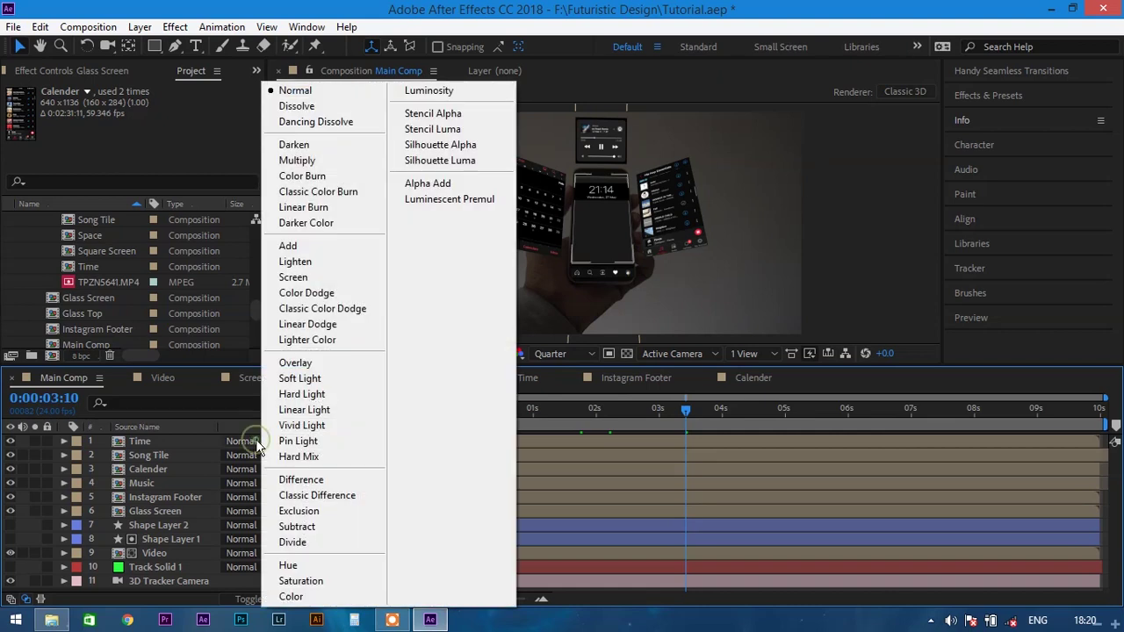
pyautogui.click(297, 262)
pyautogui.click(256, 457)
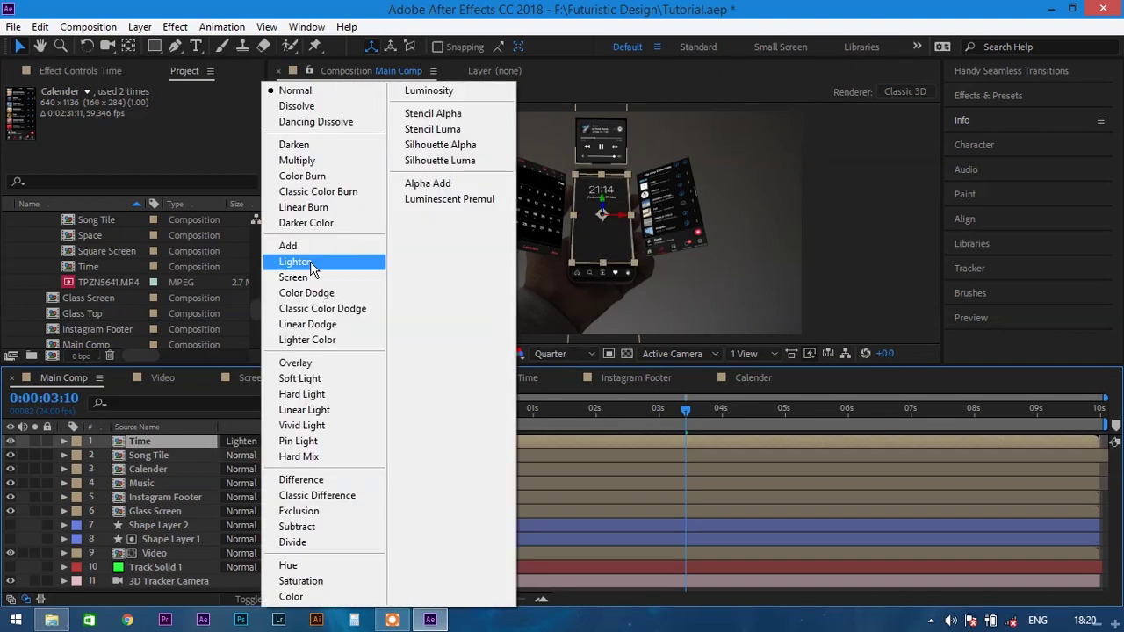
pyautogui.click(311, 262)
pyautogui.click(262, 469)
pyautogui.click(307, 262)
pyautogui.click(263, 483)
pyautogui.click(307, 261)
pyautogui.click(252, 497)
pyautogui.click(307, 262)
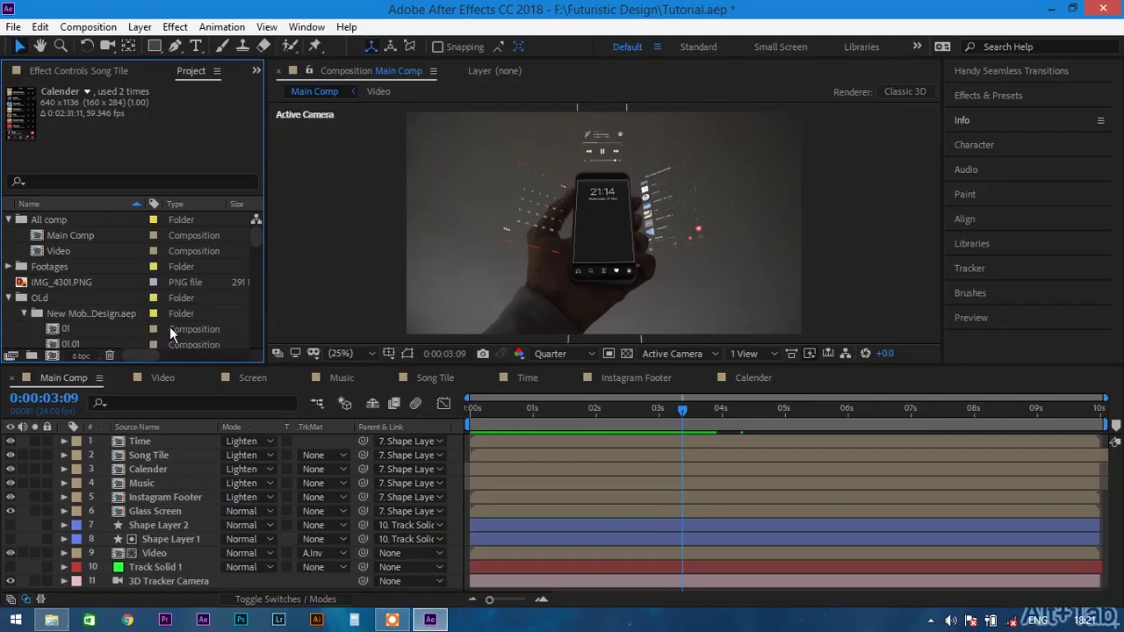
# - Bring the nebula image Screenshot (29).png into Main Comp directly below the Video layer and parent it to Shape Layer 2
pyautogui.hotkey('alt', 'Tab')
pyautogui.hotkey('alt', 'Tab')
pyautogui.moveTo(667, 254); pyautogui.dragTo(191, 570)
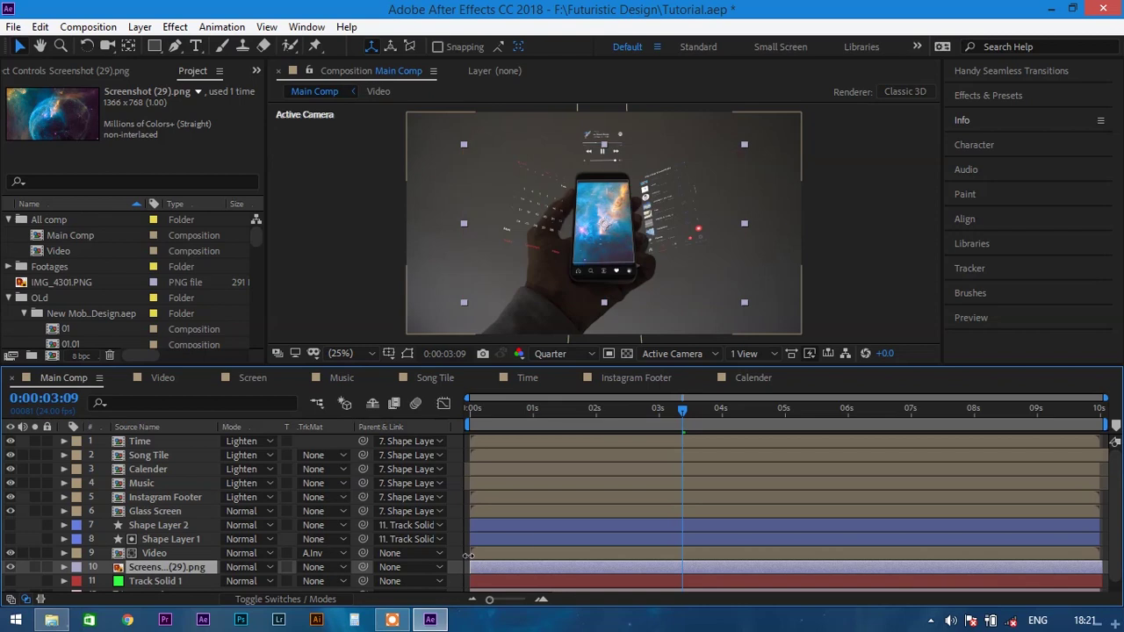
pyautogui.moveTo(364, 567); pyautogui.dragTo(201, 530)
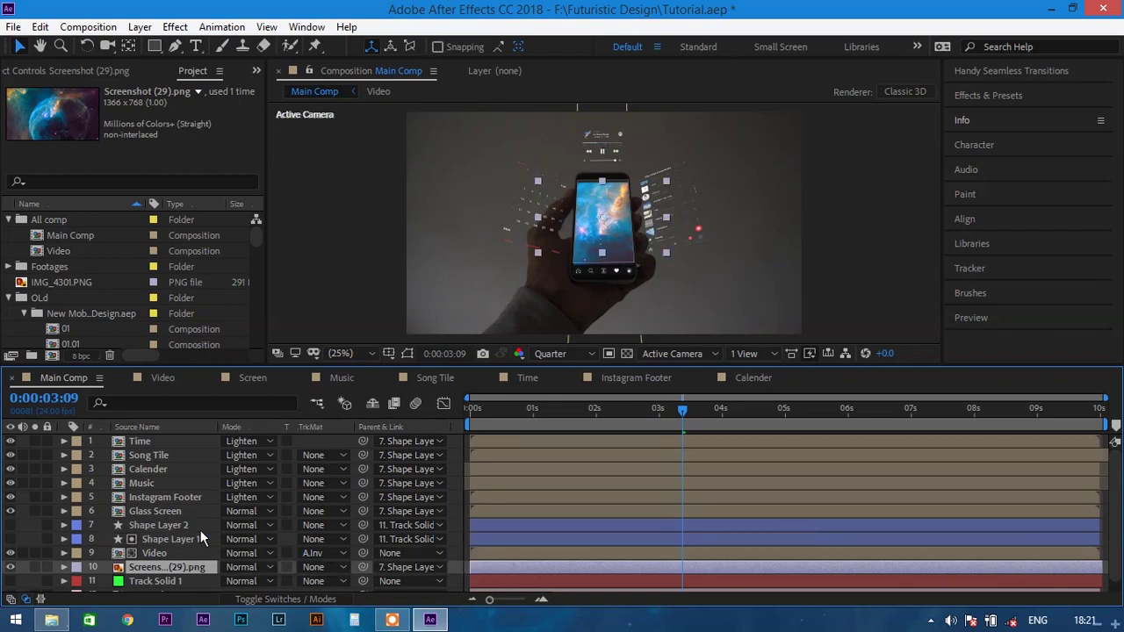
# - Make the nebula image a 3D layer with a Z position of 300 and a scale of 400%, and preview it behind the phone
pyautogui.press('p')
pyautogui.press('F4')
pyautogui.click(312, 567)
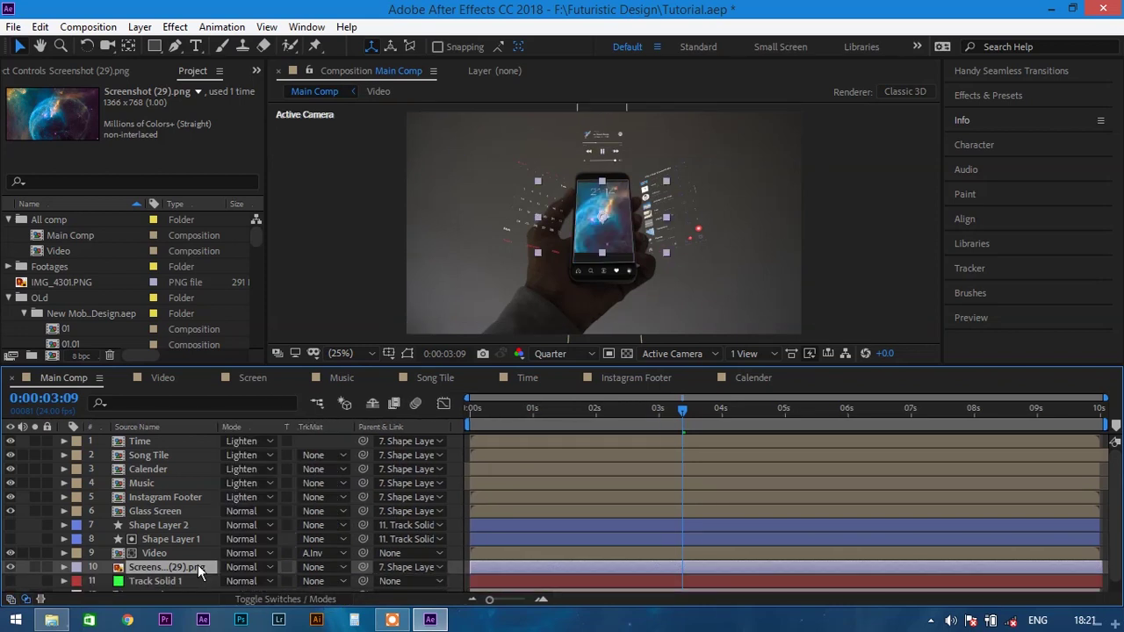
pyautogui.moveTo(247, 585); pyautogui.dragTo(363, 581)
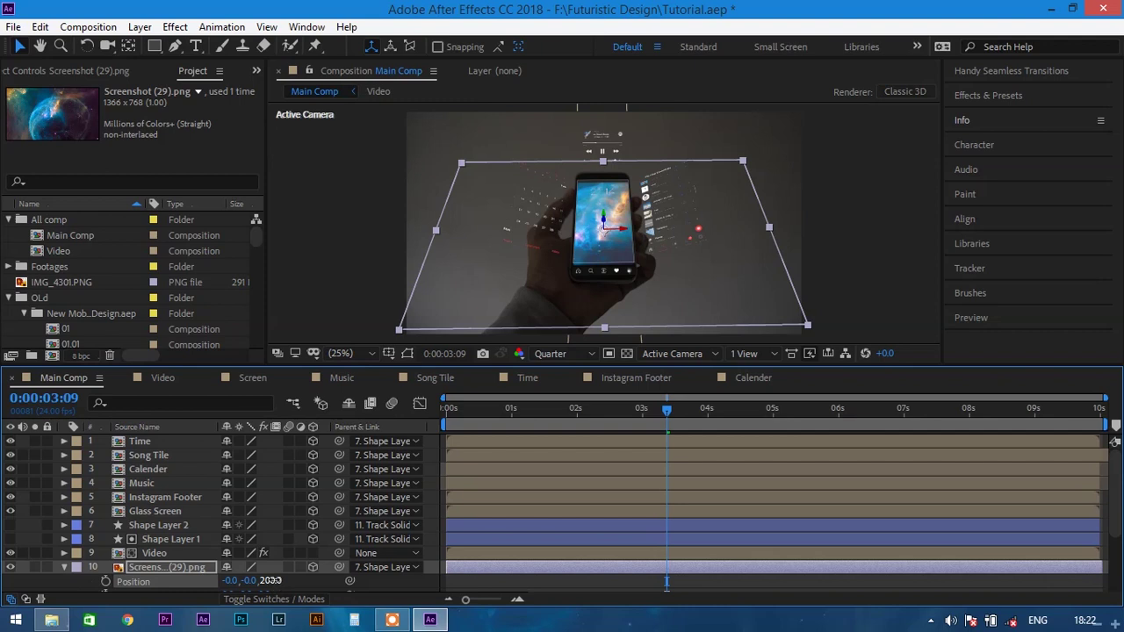
pyautogui.click(270, 581)
pyautogui.write('300')
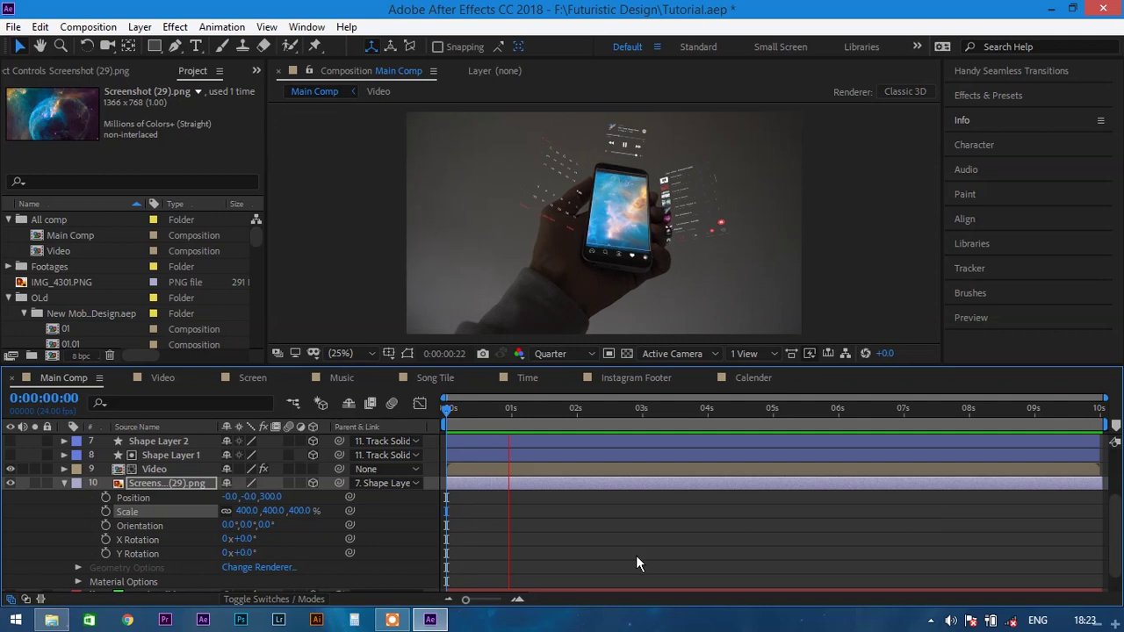
pyautogui.press('space')
pyautogui.scroll(3, 131, 506)
pyautogui.click(64, 567)
pyautogui.scroll(-1, 475, 533)
pyautogui.scroll(1, 475, 533)
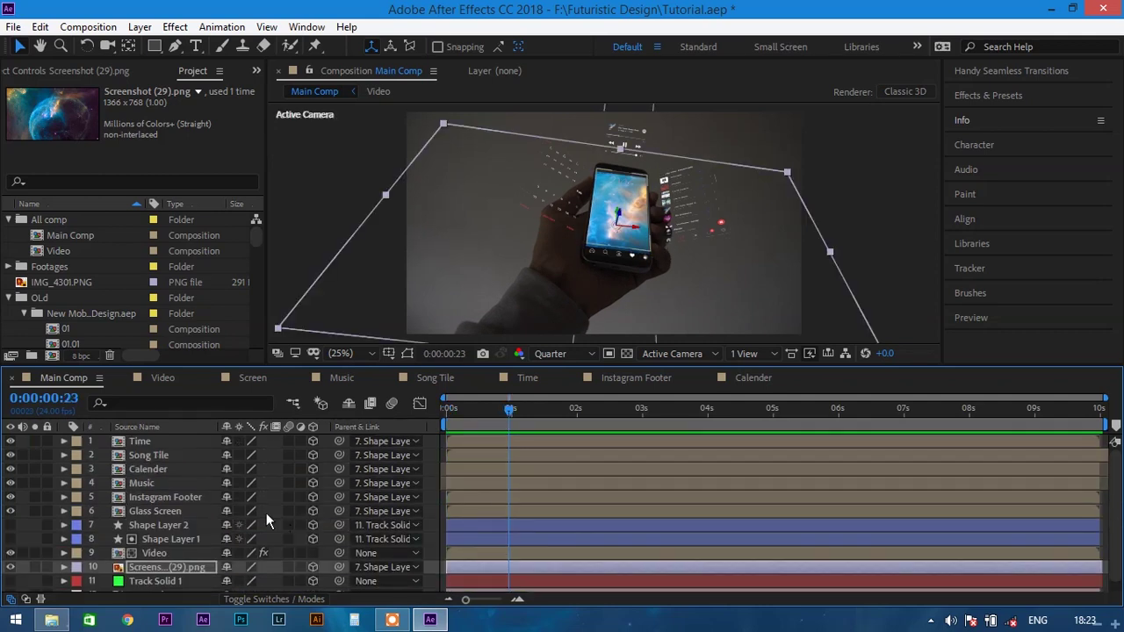
# - Create a black solid named Stars in Main Comp, 1920 px wide and 1080 px high
pyautogui.rightClick(426, 519)
pyautogui.click(669, 355)
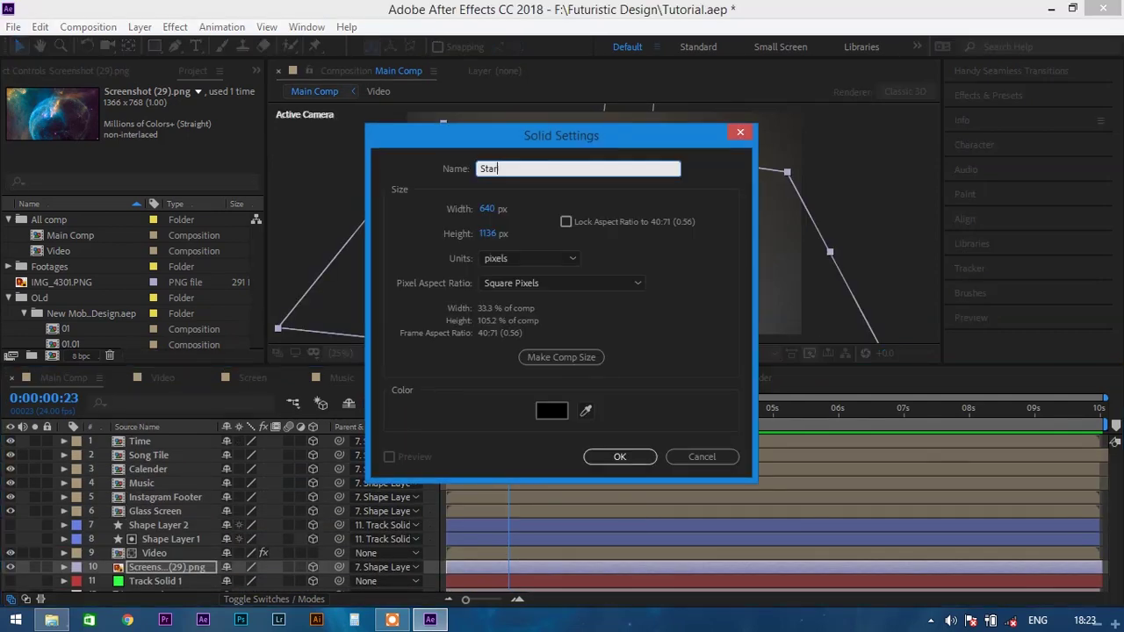
pyautogui.click(489, 209)
pyautogui.write('1920')
pyautogui.press('Tab')
pyautogui.write('1080')
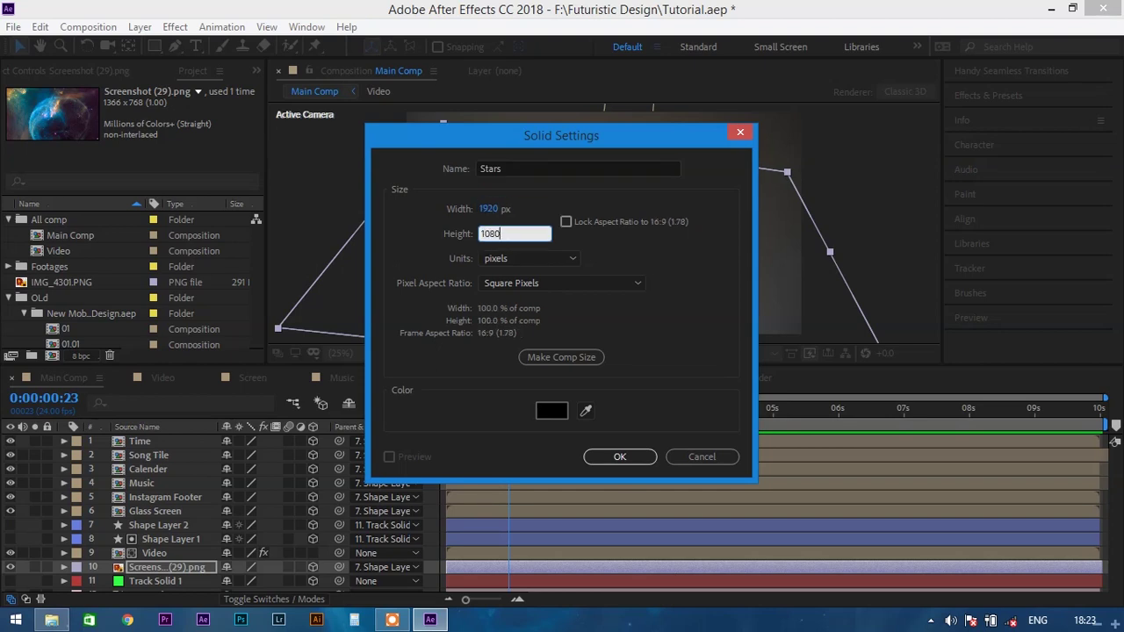
pyautogui.press('Return')
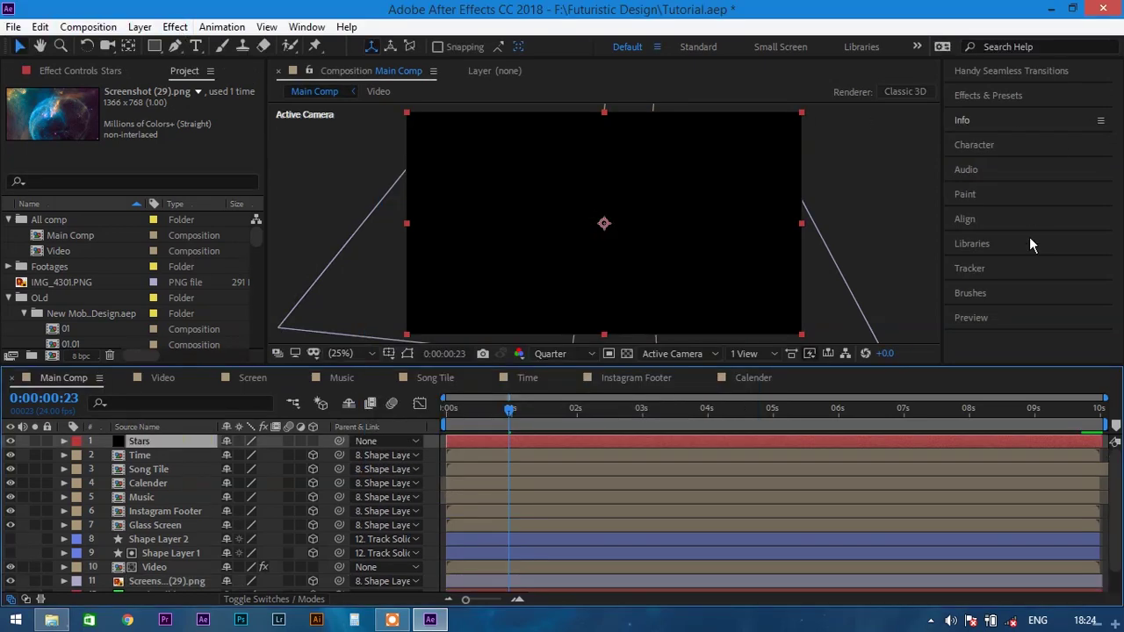
# - Find CC Particle World among the Simulation effects and apply it to the Stars solid
pyautogui.click(1041, 95)
pyautogui.click(1047, 115)
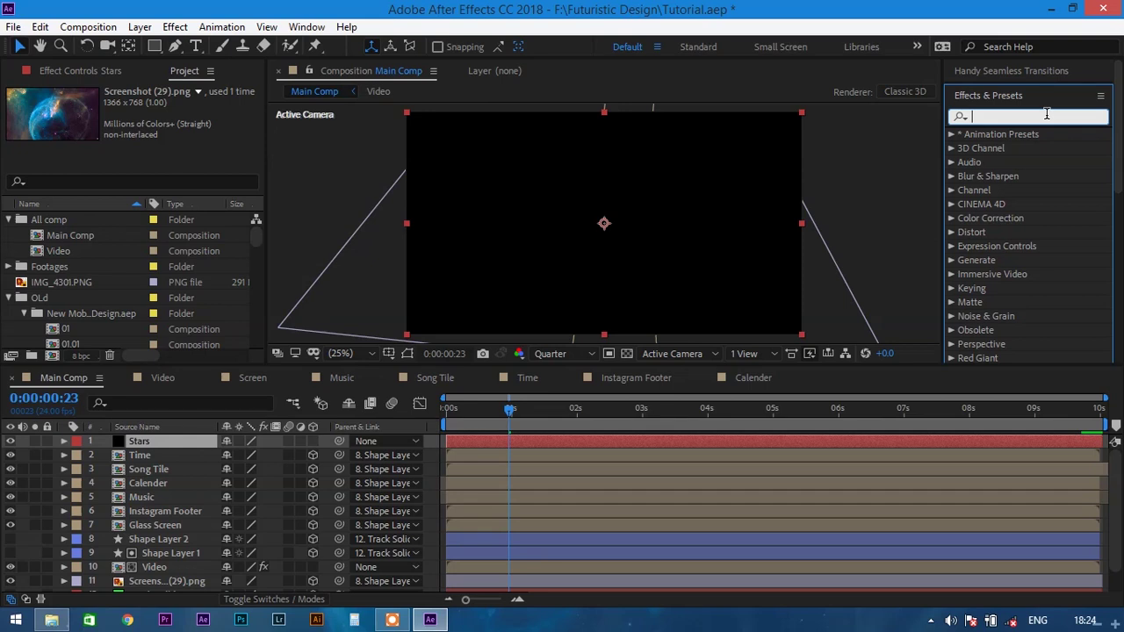
pyautogui.scroll(-3, 978, 309)
pyautogui.scroll(-6, 1024, 294)
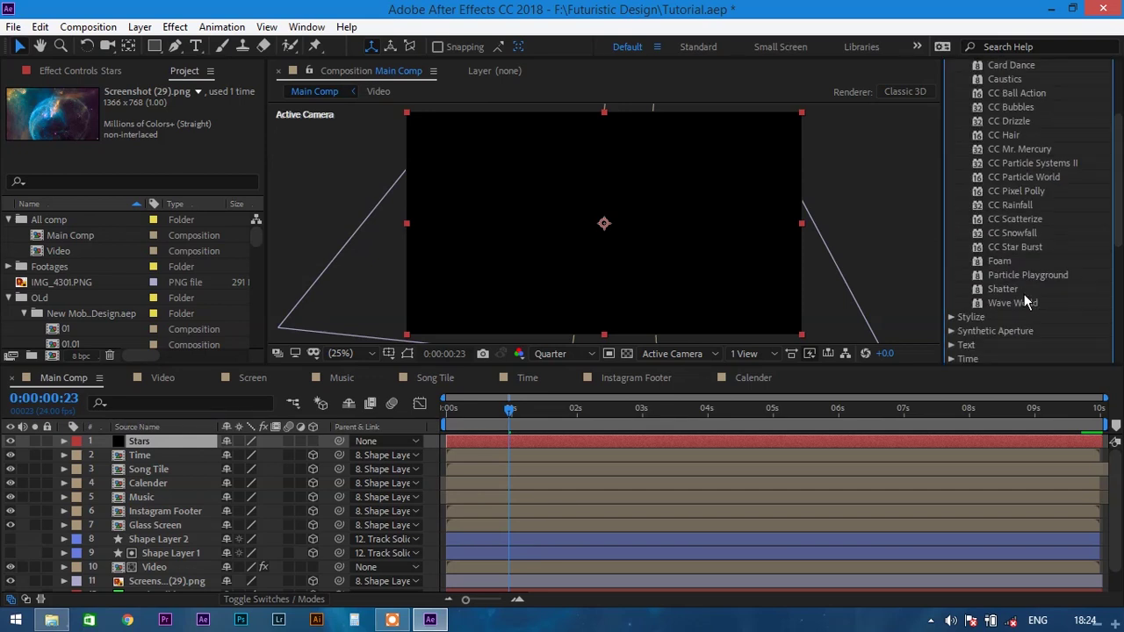
pyautogui.scroll(6, 1040, 186)
pyautogui.scroll(-3, 1019, 314)
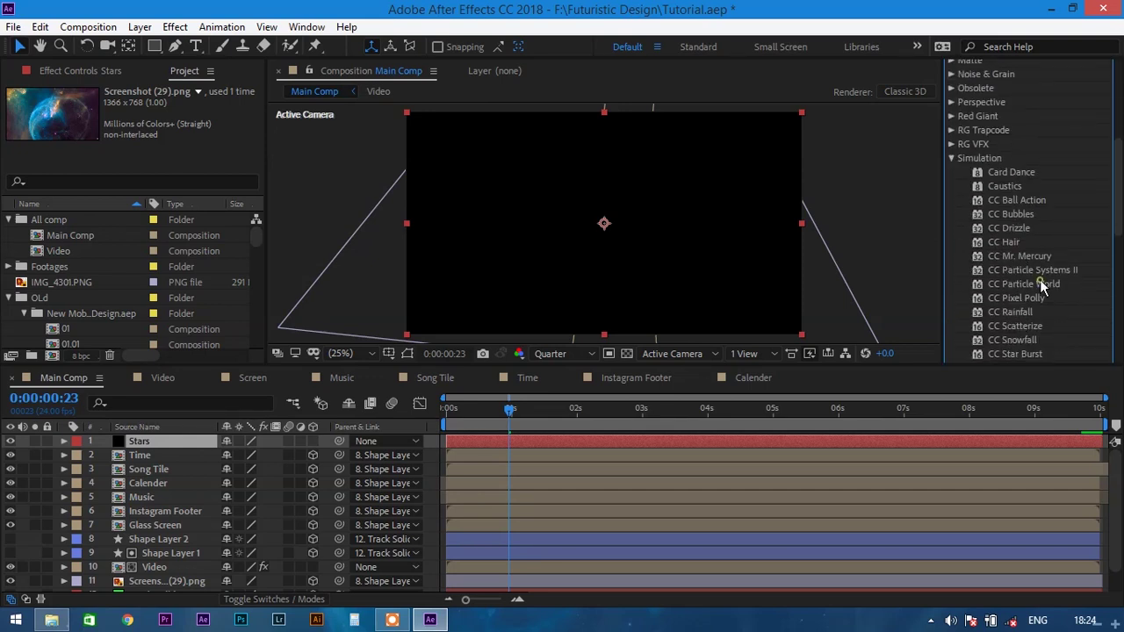
pyautogui.doubleClick(1044, 284)
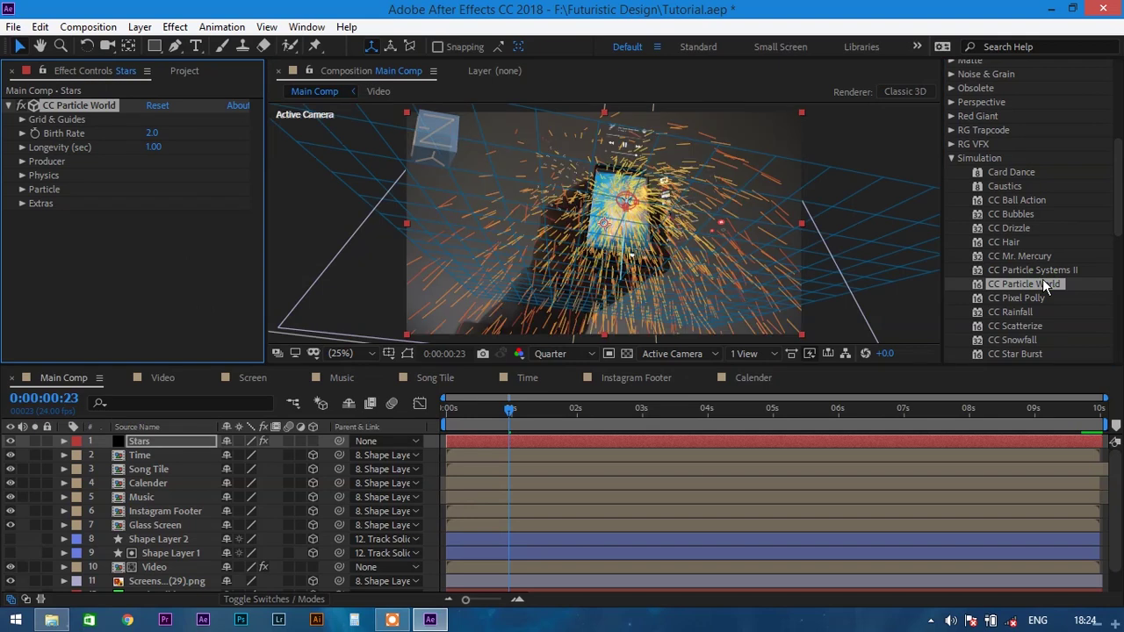
# - Set the particle type of CC Particle World to Faded Sphere
pyautogui.click(165, 265)
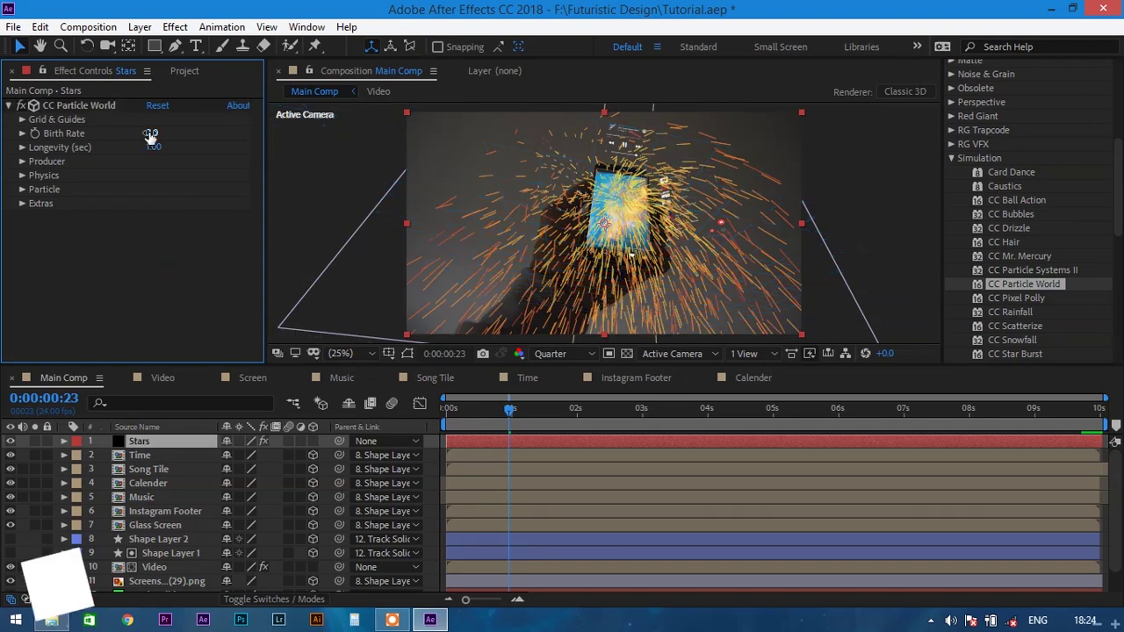
pyautogui.click(22, 162)
pyautogui.click(22, 274)
pyautogui.scroll(-3, 220, 282)
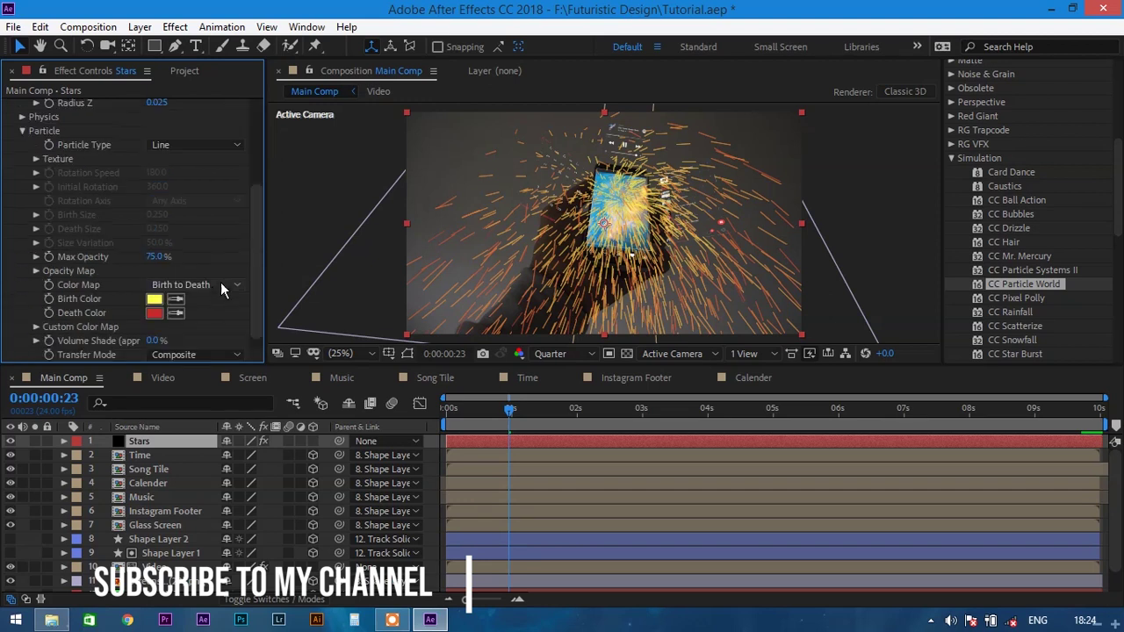
pyautogui.click(214, 151)
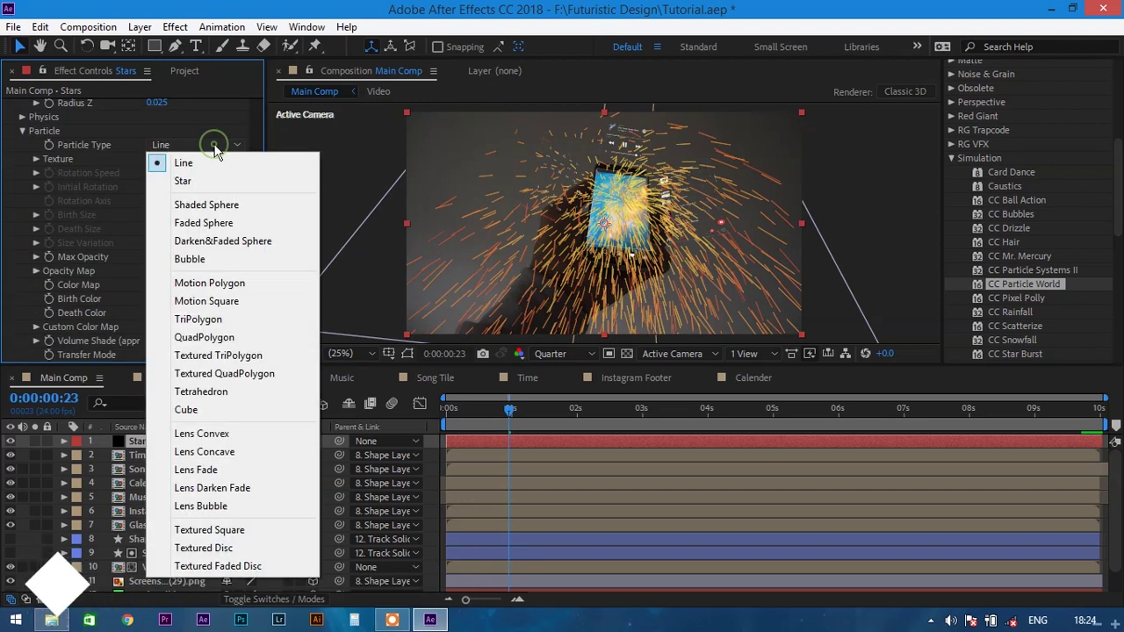
pyautogui.click(203, 223)
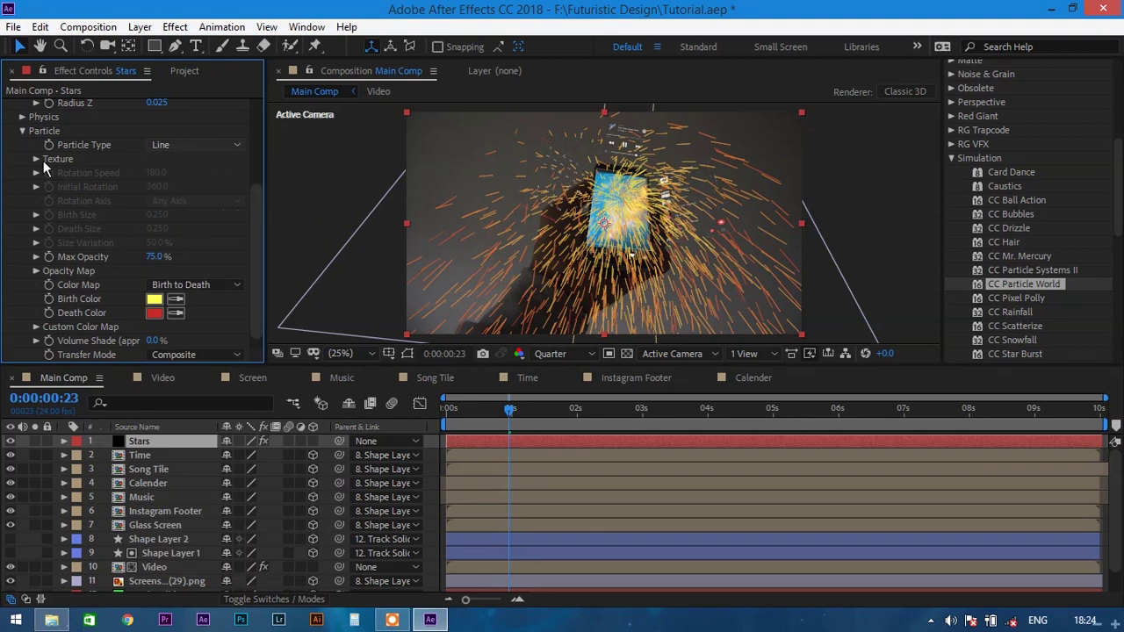
# - Set both the birth color and the death color of the particles to white (FFFFFF)
pyautogui.click(155, 299)
pyautogui.moveTo(394, 231); pyautogui.dragTo(322, 180)
pyautogui.click(748, 209)
pyautogui.press('Return')
pyautogui.click(155, 313)
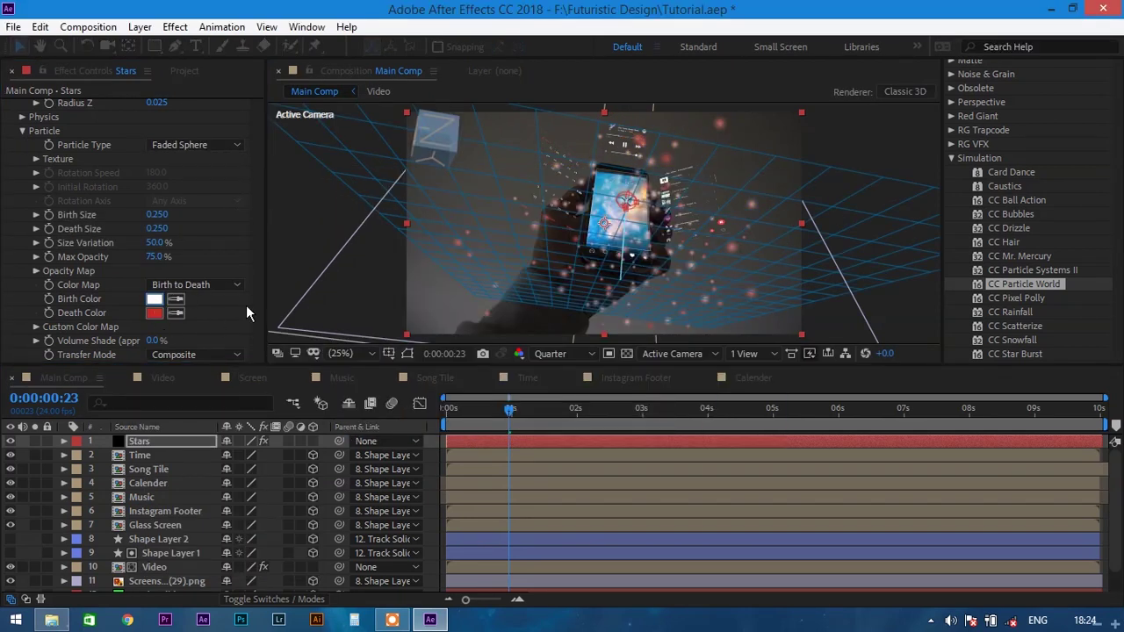
pyautogui.write('ffffff')
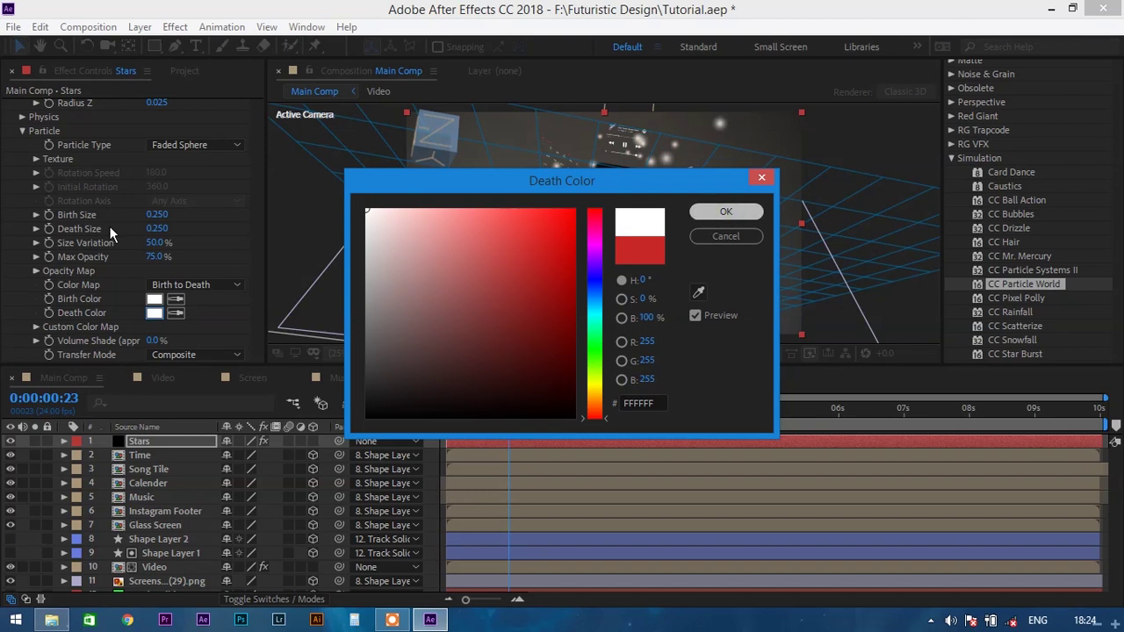
pyautogui.click(703, 213)
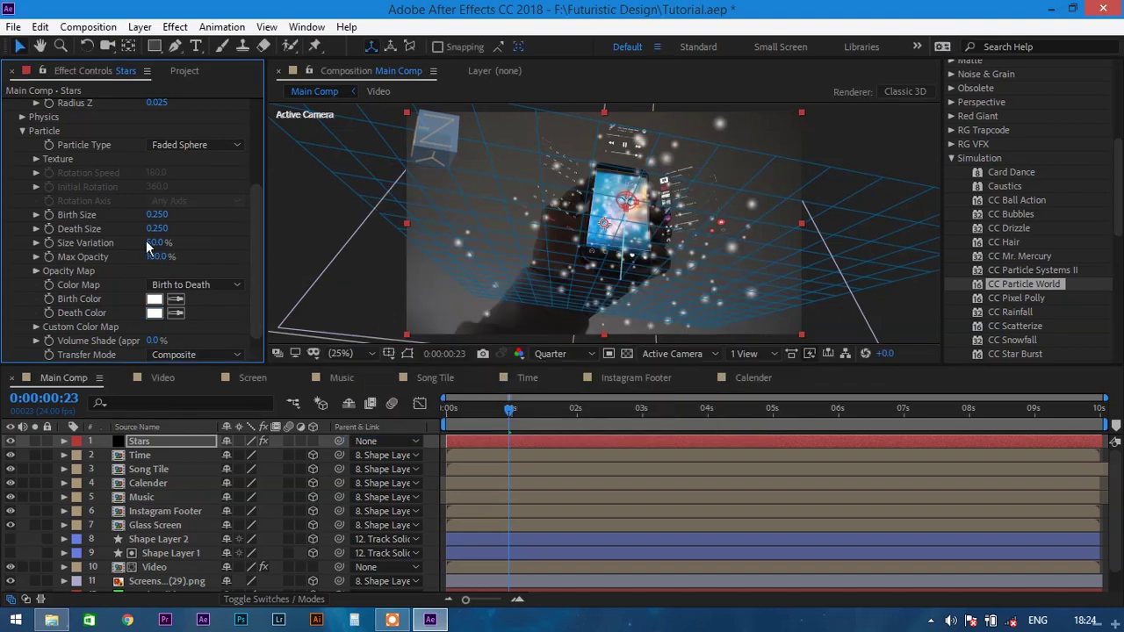
# - Set the particles' Size Variation and Max Opacity to 100%, and their death size and birth size to 0.1
pyautogui.click(158, 243)
pyautogui.press('Return')
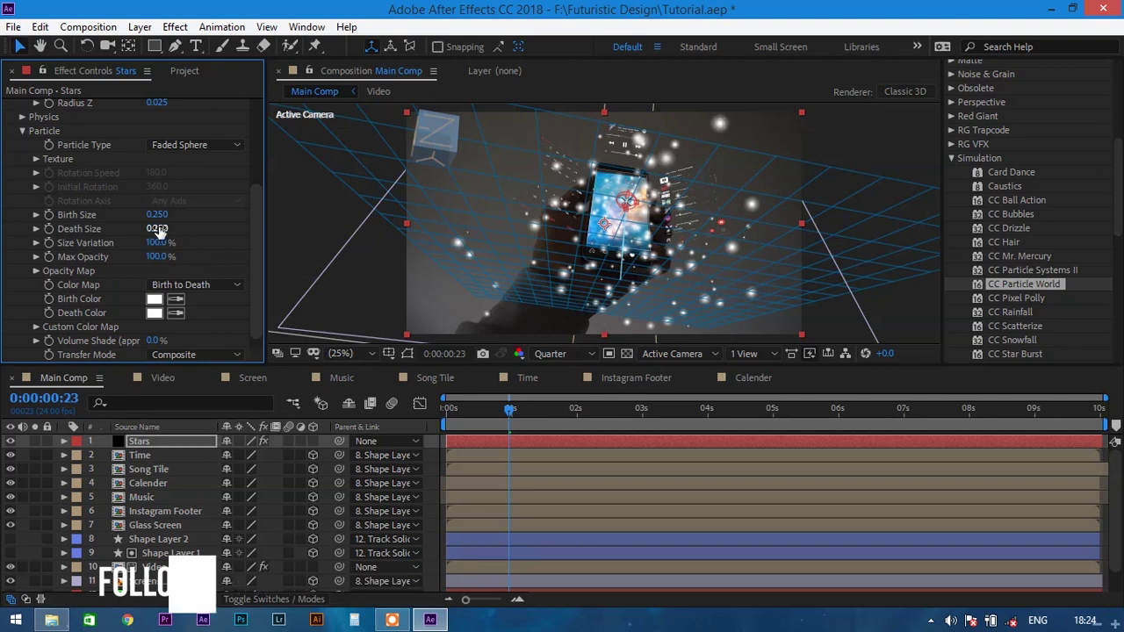
pyautogui.click(157, 230)
pyautogui.write('0.1')
pyautogui.press('Return')
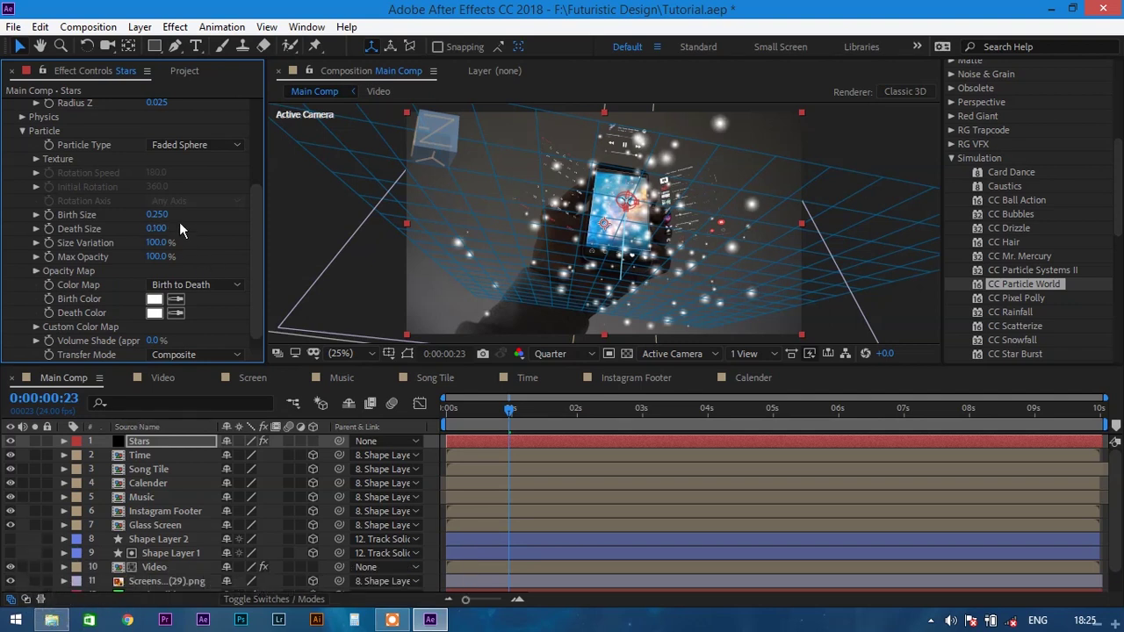
pyautogui.click(156, 215)
pyautogui.write('0.1')
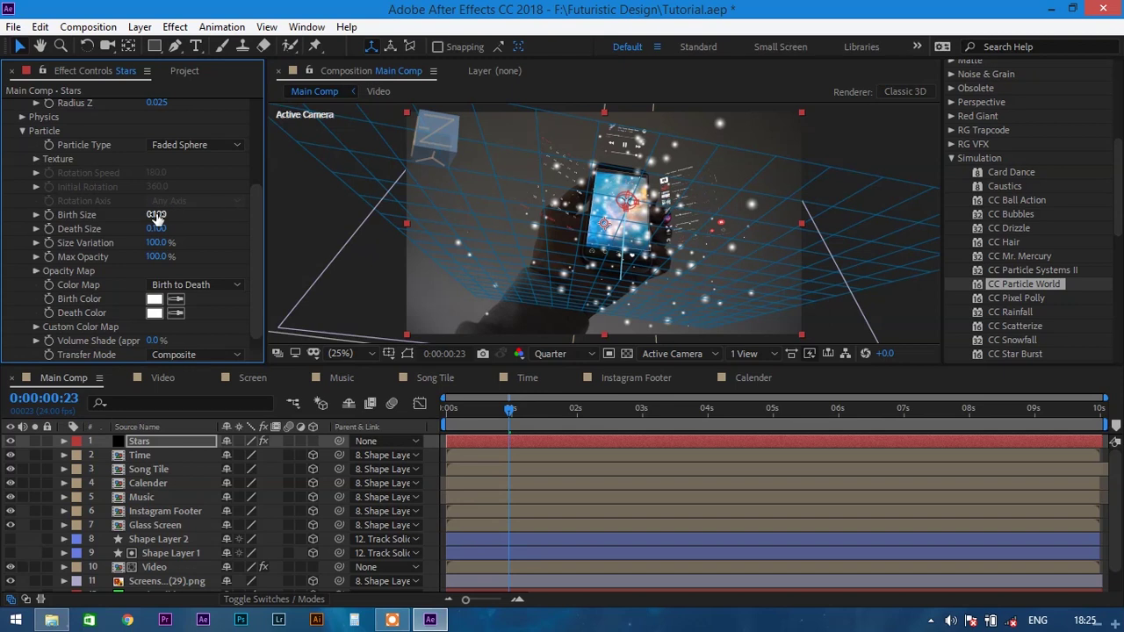
pyautogui.press('Return')
# - Set the particles' longevity to 20 seconds and their birth rate to 30
pyautogui.moveTo(251, 237); pyautogui.dragTo(256, 140)
pyautogui.click(153, 148)
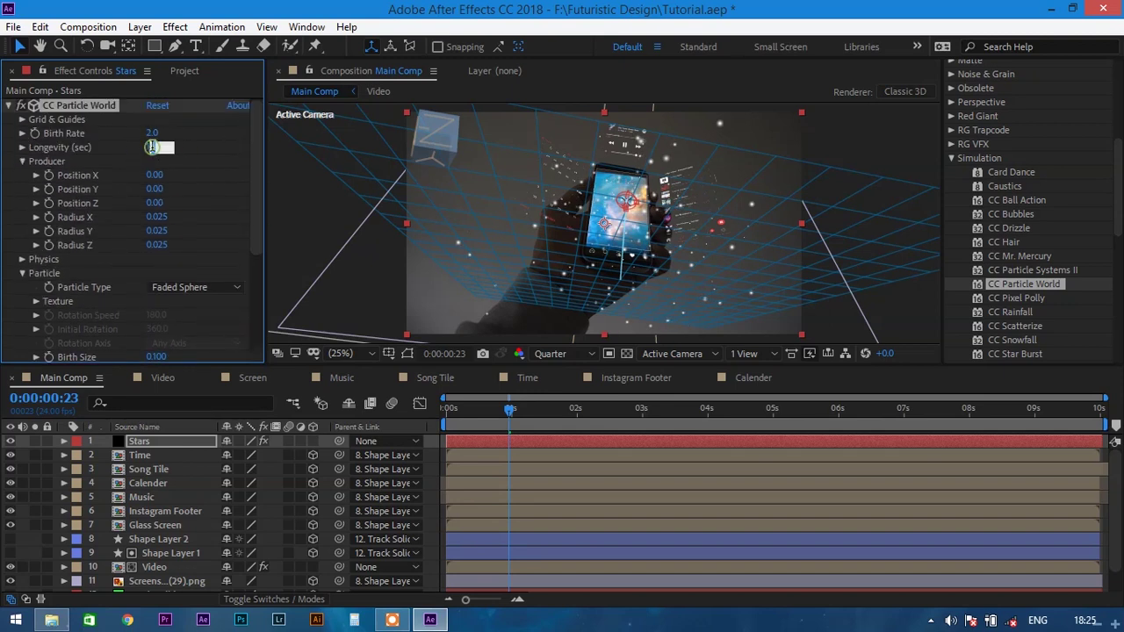
pyautogui.hotkey('shift', 'Tab')
pyautogui.write('30')
pyautogui.press('Return')
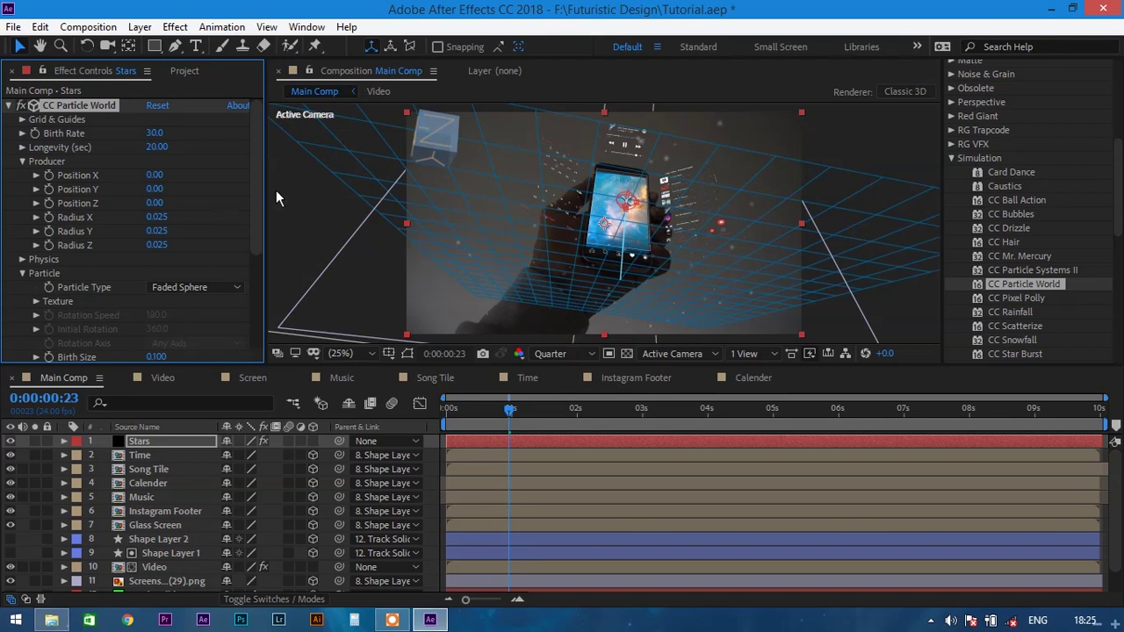
# - Set the particles' Velocity and Gravity in the Physics settings of CC Particle World to 0
pyautogui.press('space')
pyautogui.click(24, 258)
pyautogui.scroll(-5, 142, 257)
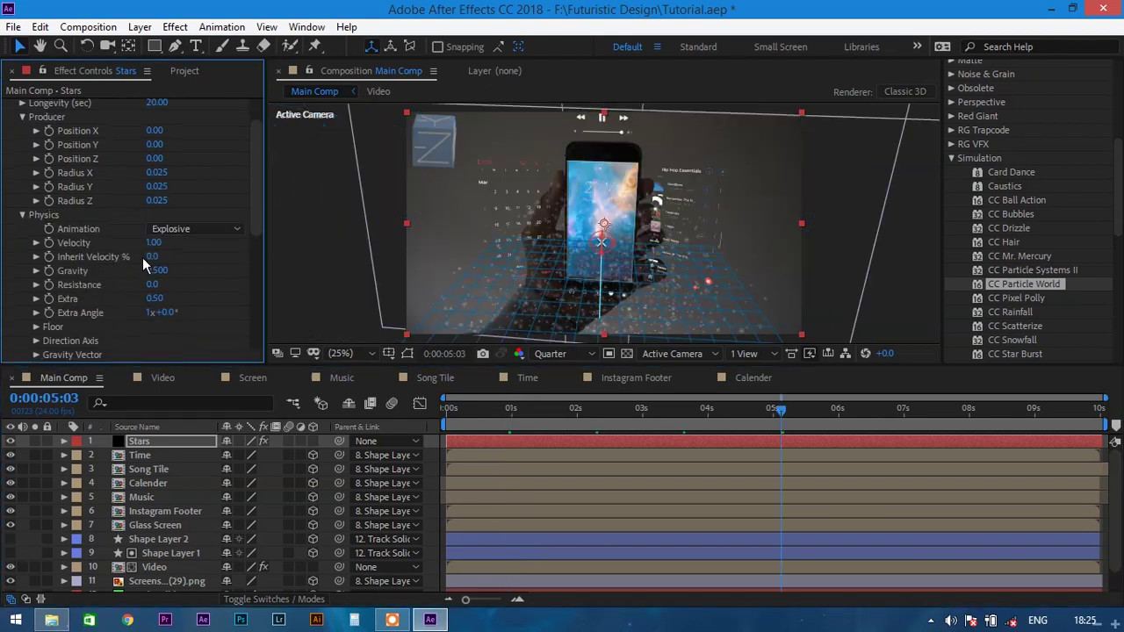
pyautogui.click(156, 169)
pyautogui.write('0')
pyautogui.press('Return')
pyautogui.click(155, 197)
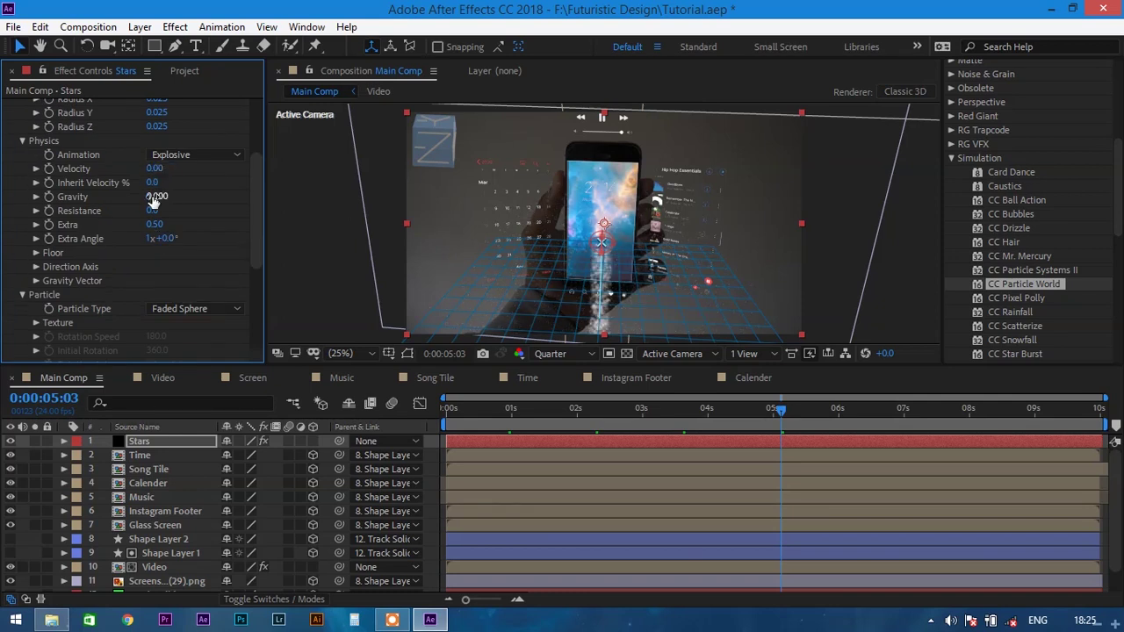
pyautogui.scroll(-1, 194, 208)
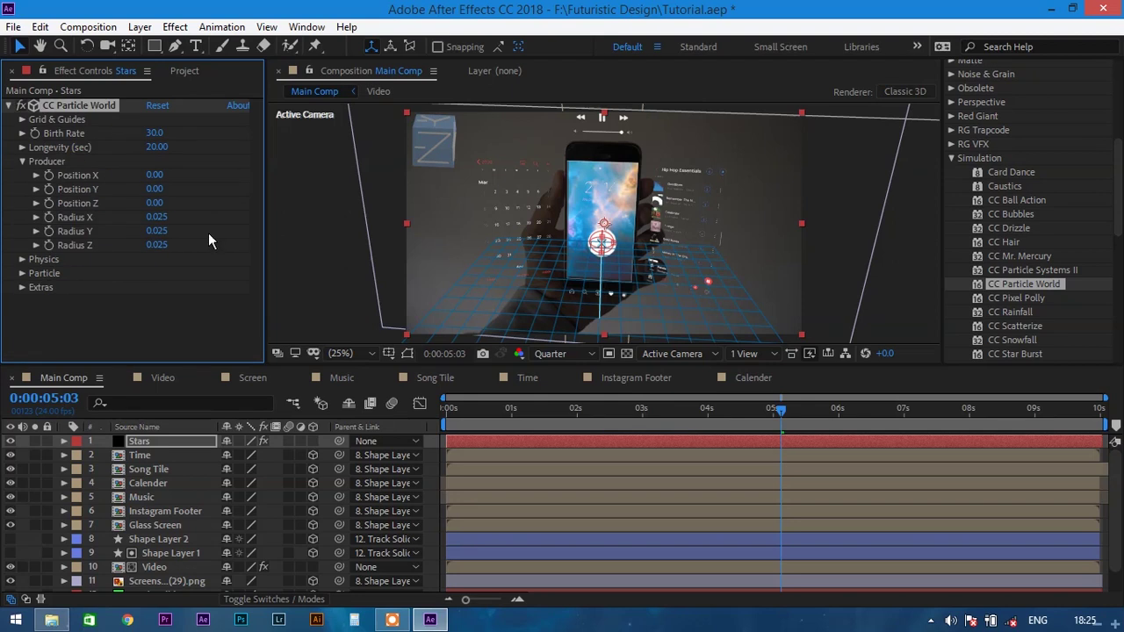
# - Spread the particle producer to Radius X 2.445, Radius Y 1.925 and Radius Z 1.555
pyautogui.click(155, 217)
pyautogui.moveTo(246, 223); pyautogui.dragTo(379, 243)
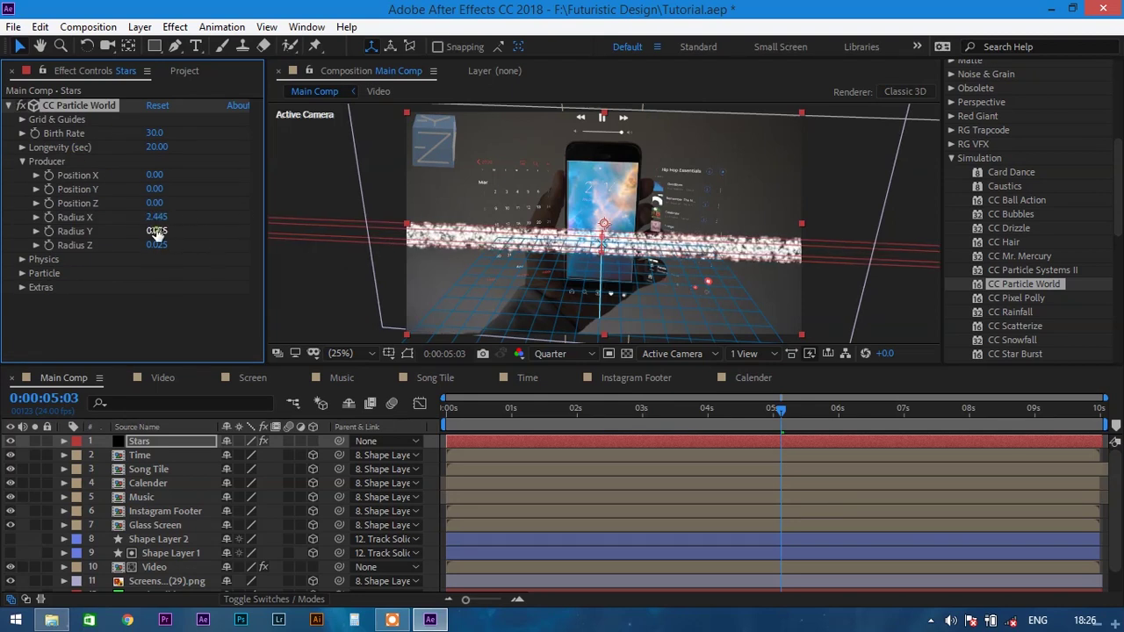
pyautogui.moveTo(290, 228); pyautogui.dragTo(317, 230)
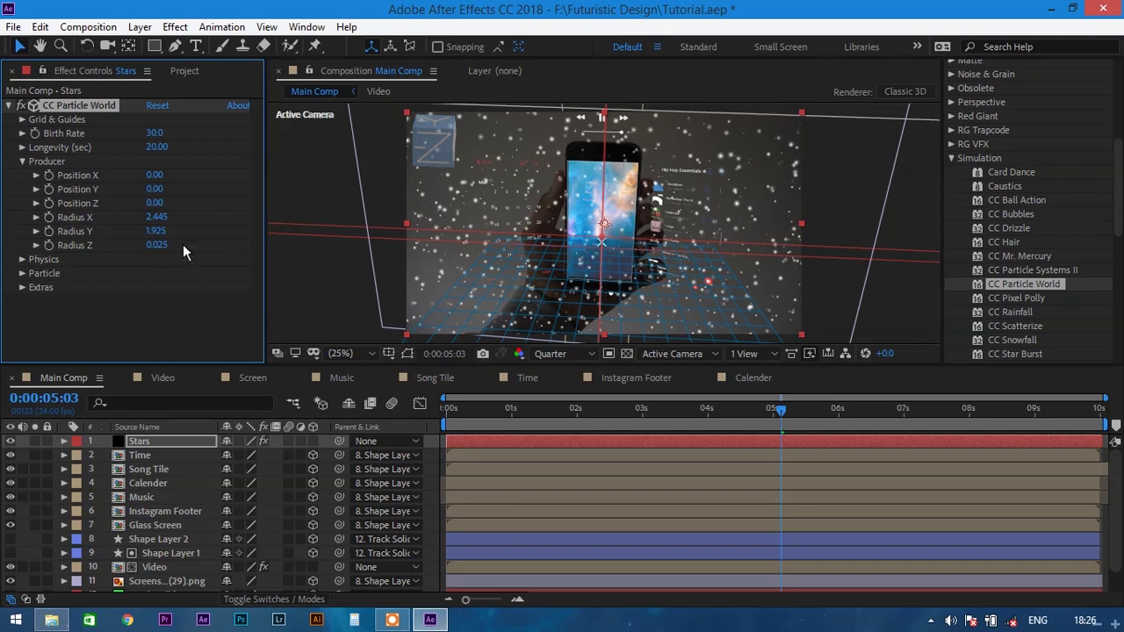
pyautogui.moveTo(231, 247); pyautogui.dragTo(395, 248)
pyautogui.click(649, 414)
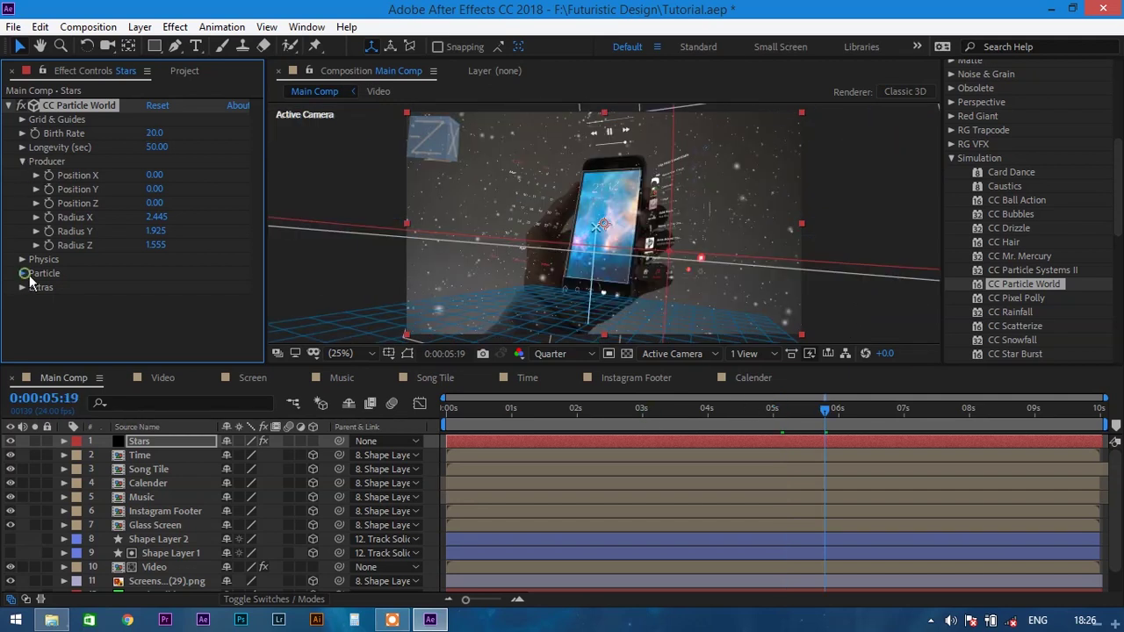
# - Set the particles' Death Size to 0.5 and preview the animation
pyautogui.click(22, 274)
pyautogui.scroll(-4, 200, 285)
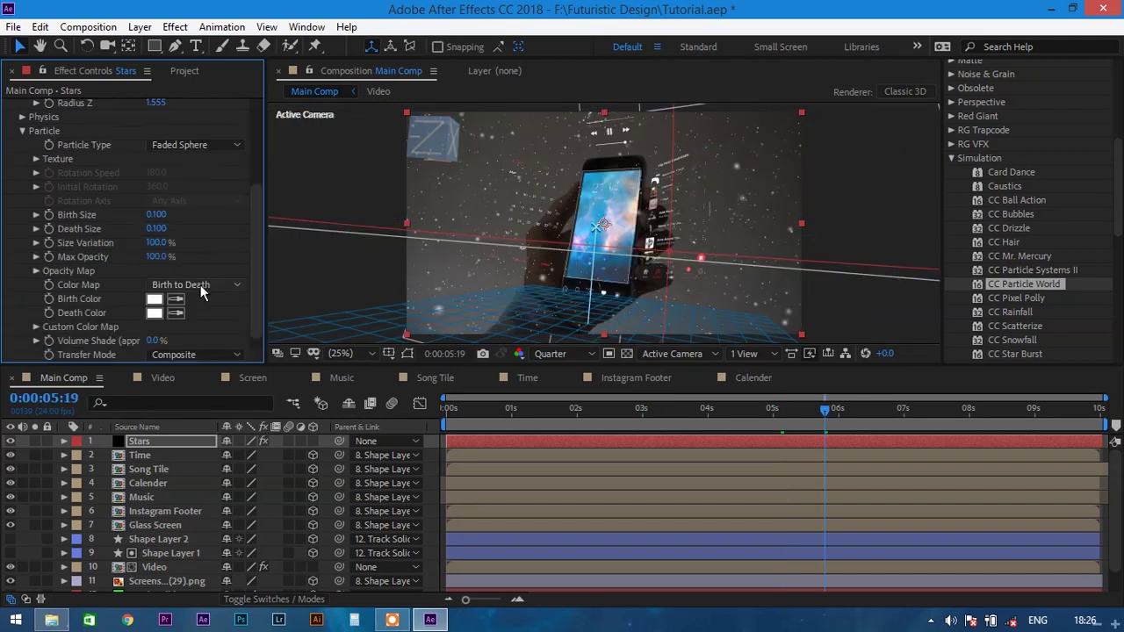
pyautogui.click(158, 215)
pyautogui.press('Return')
pyautogui.press('space')
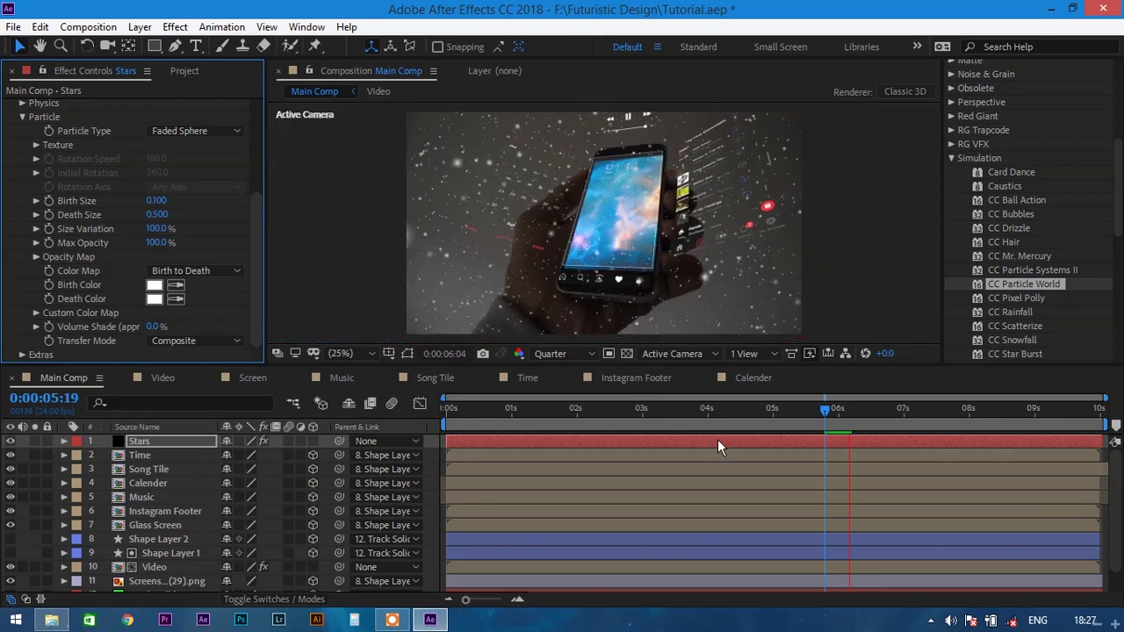
# - Keyframe the particles' Birth Rate at 20 at 0:00:04:00 and at 0 one frame further, at 0:00:04:01
pyautogui.click(708, 411)
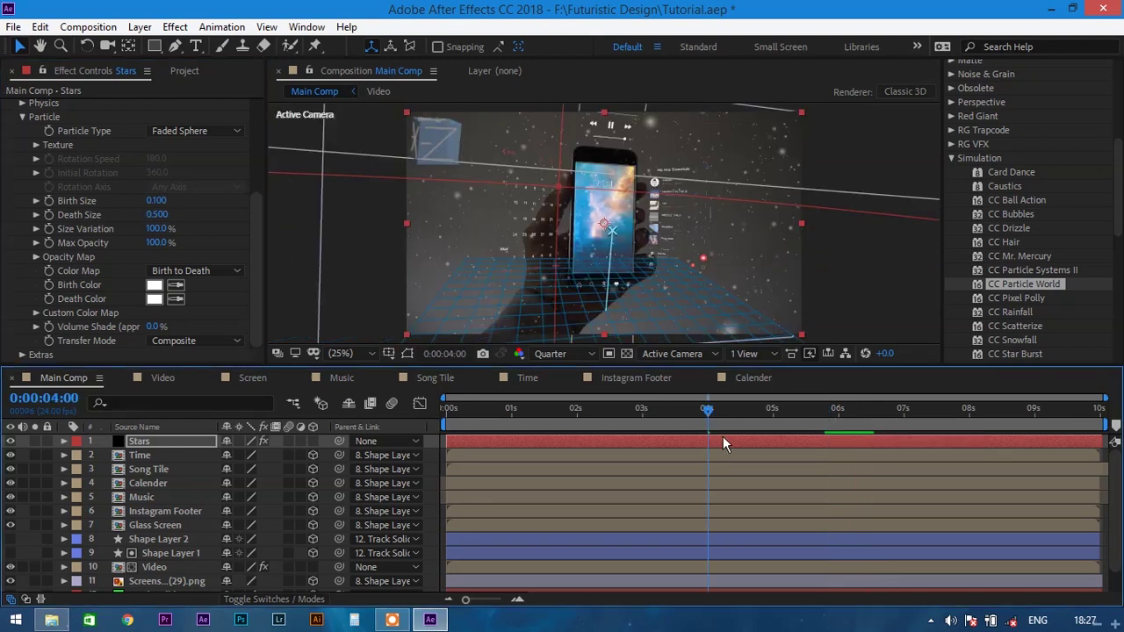
pyautogui.click(22, 117)
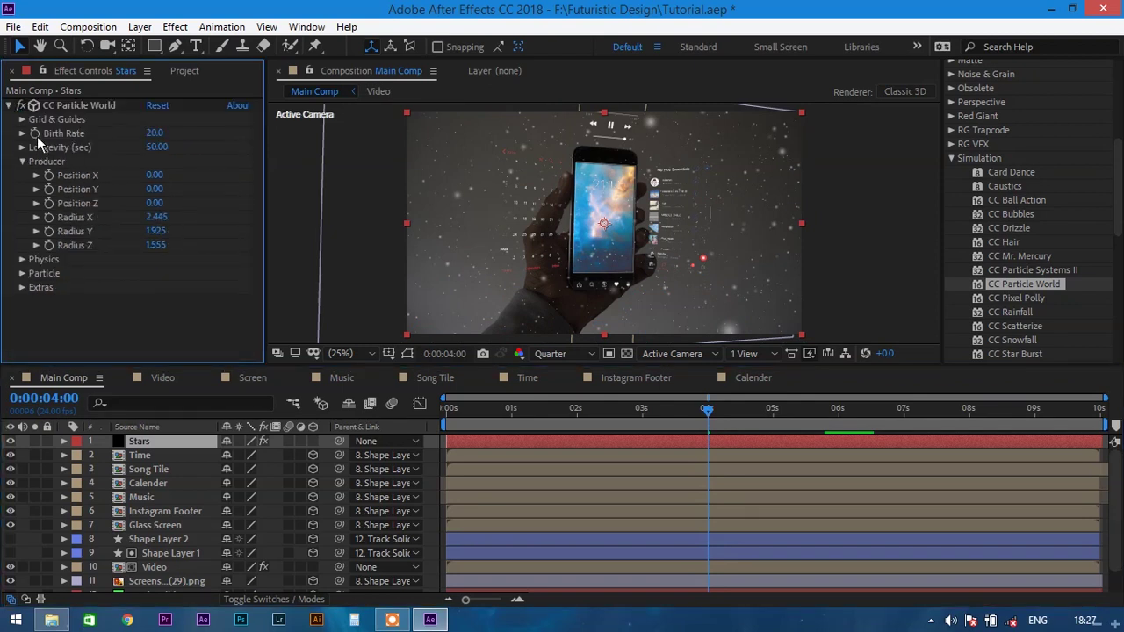
pyautogui.click(38, 131)
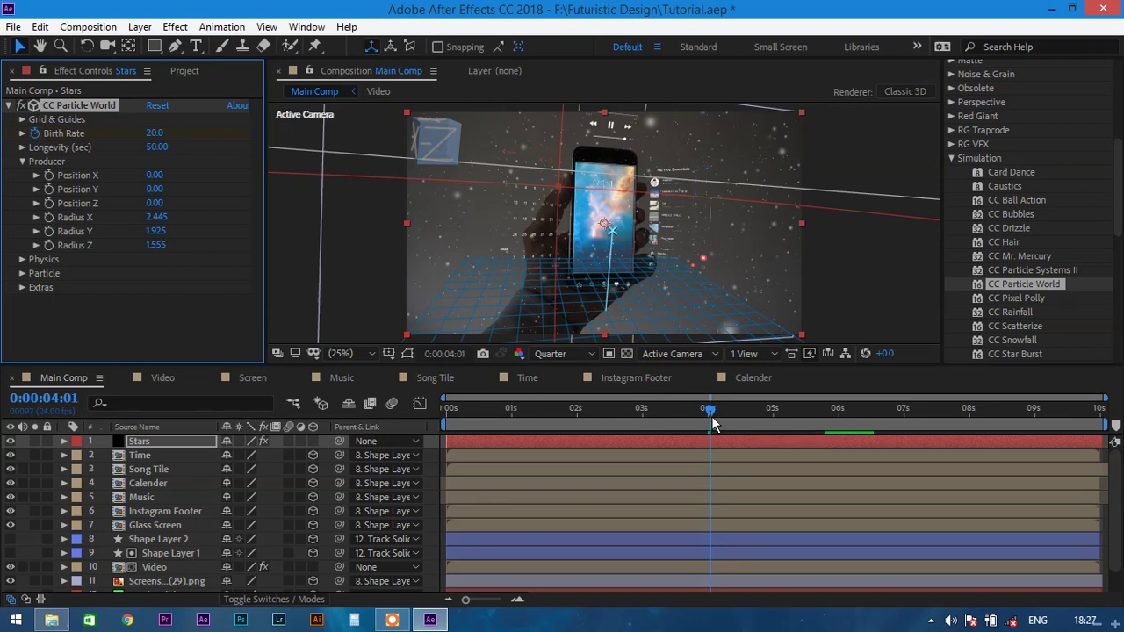
pyautogui.click(711, 416)
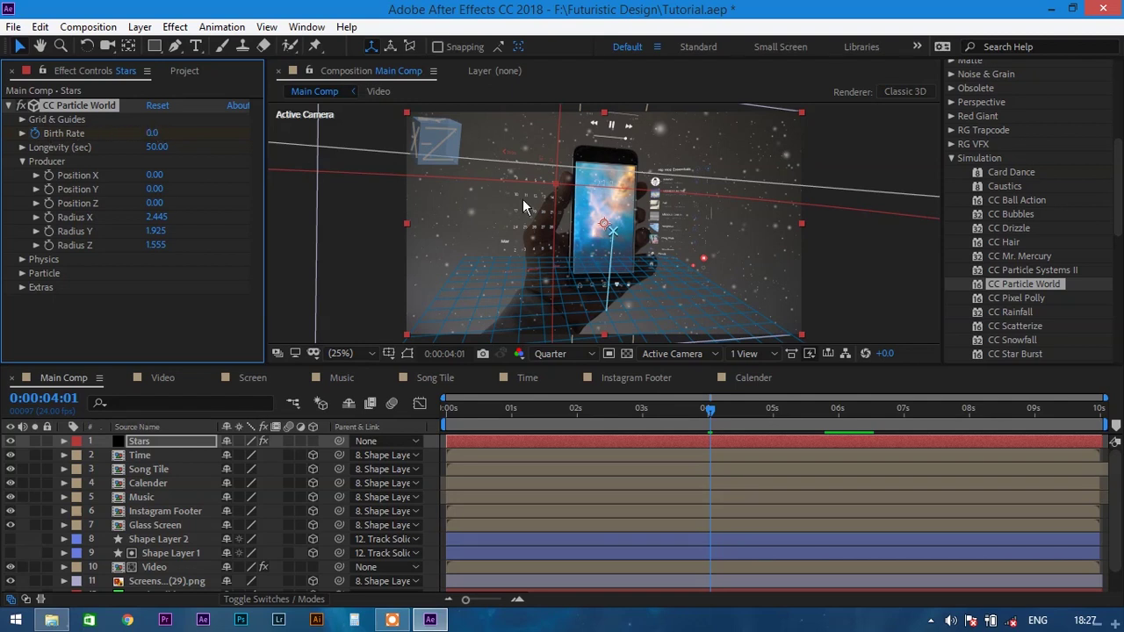
# - Shift the Stars layer earlier so it starts before the composition, extend its end to the composition's end, and preview the result
pyautogui.moveTo(777, 439); pyautogui.dragTo(440, 440)
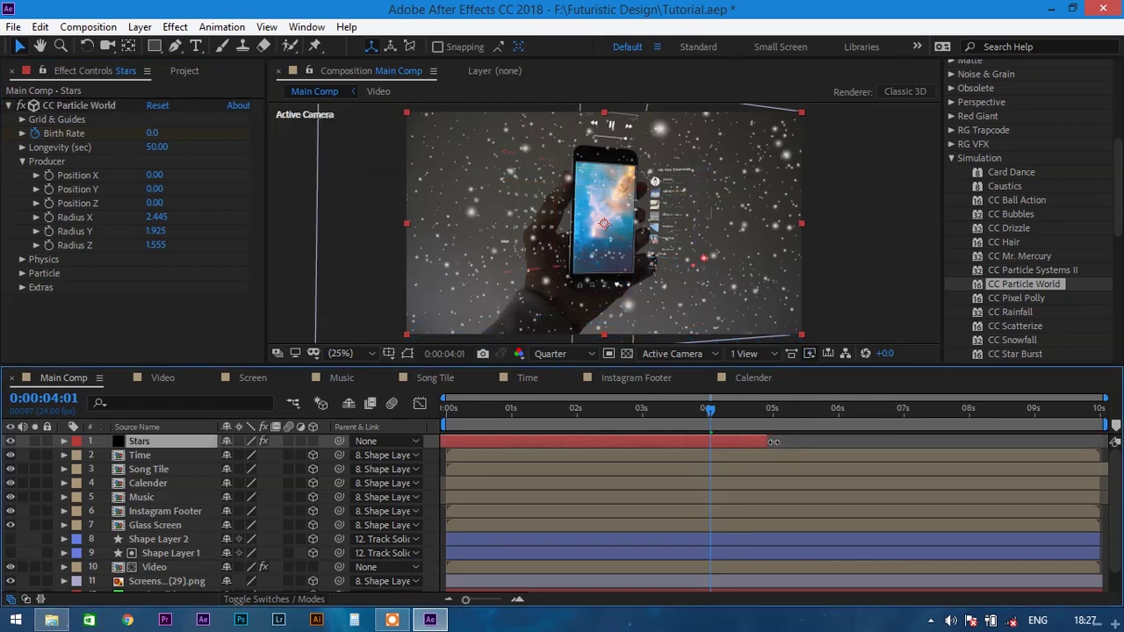
pyautogui.moveTo(1084, 442); pyautogui.dragTo(1100, 441)
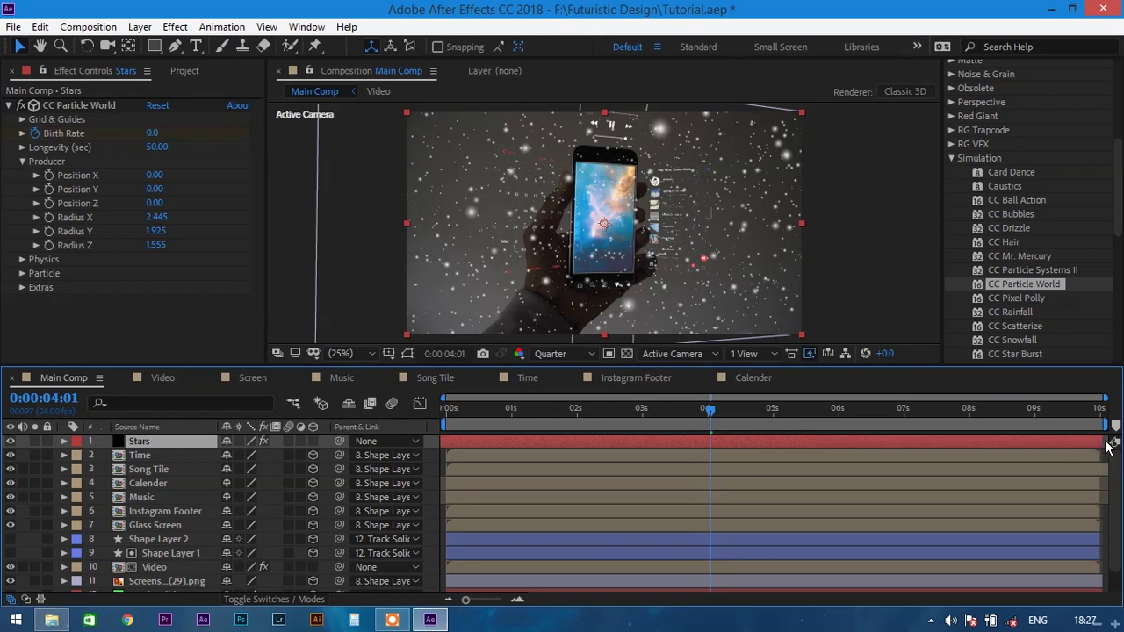
pyautogui.click(498, 407)
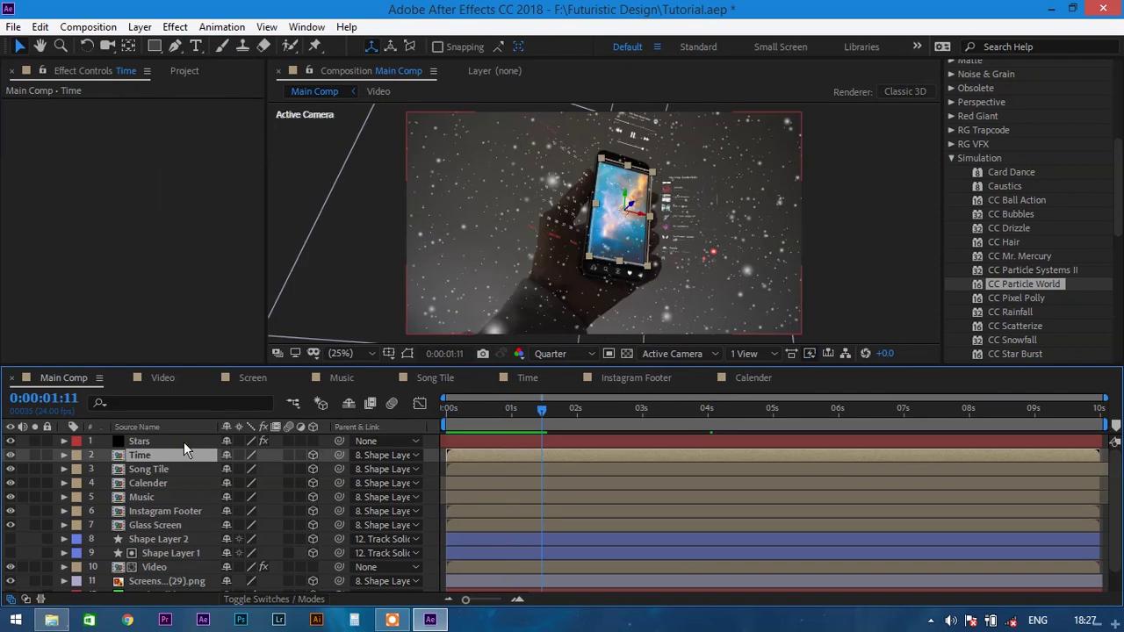
# - Duplicate the Stars layer, hide the upper copy, and move the lower copy directly below the Video layer
pyautogui.click(183, 442)
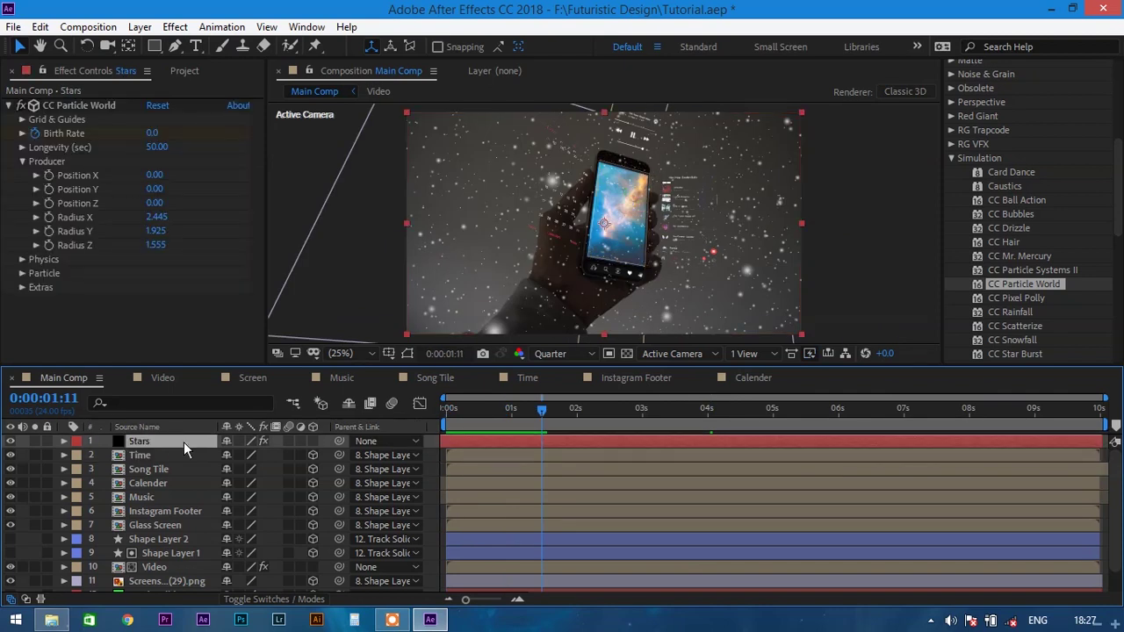
pyautogui.hotkey('ctrl', 'd')
pyautogui.click(11, 442)
pyautogui.scroll(-1, 205, 482)
pyautogui.scroll(1, 205, 482)
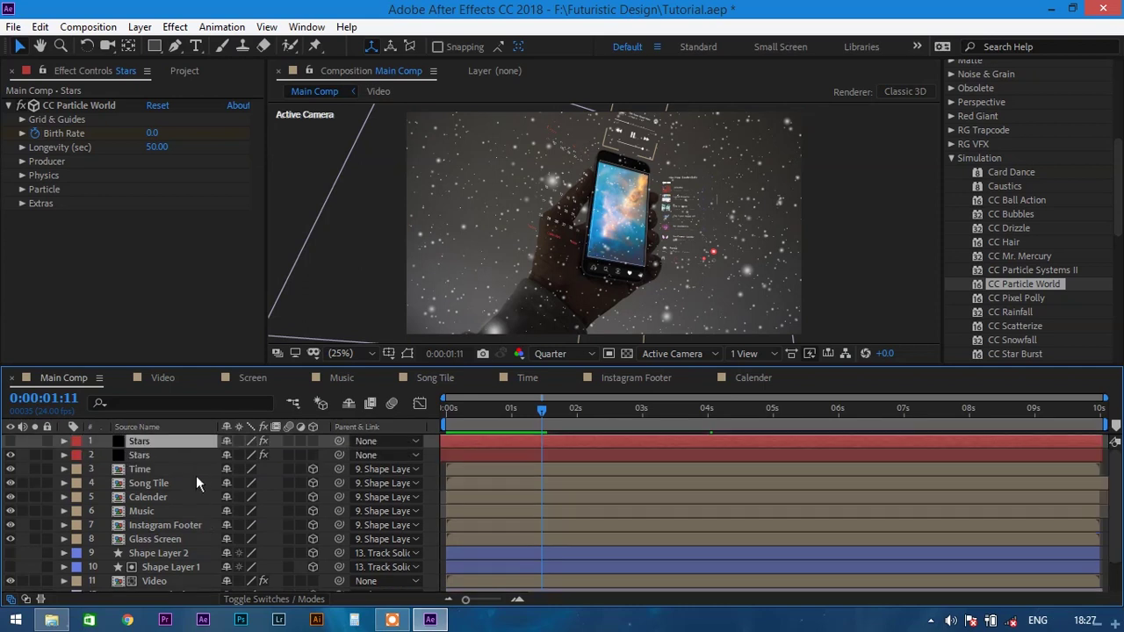
pyautogui.moveTo(184, 454); pyautogui.dragTo(183, 542)
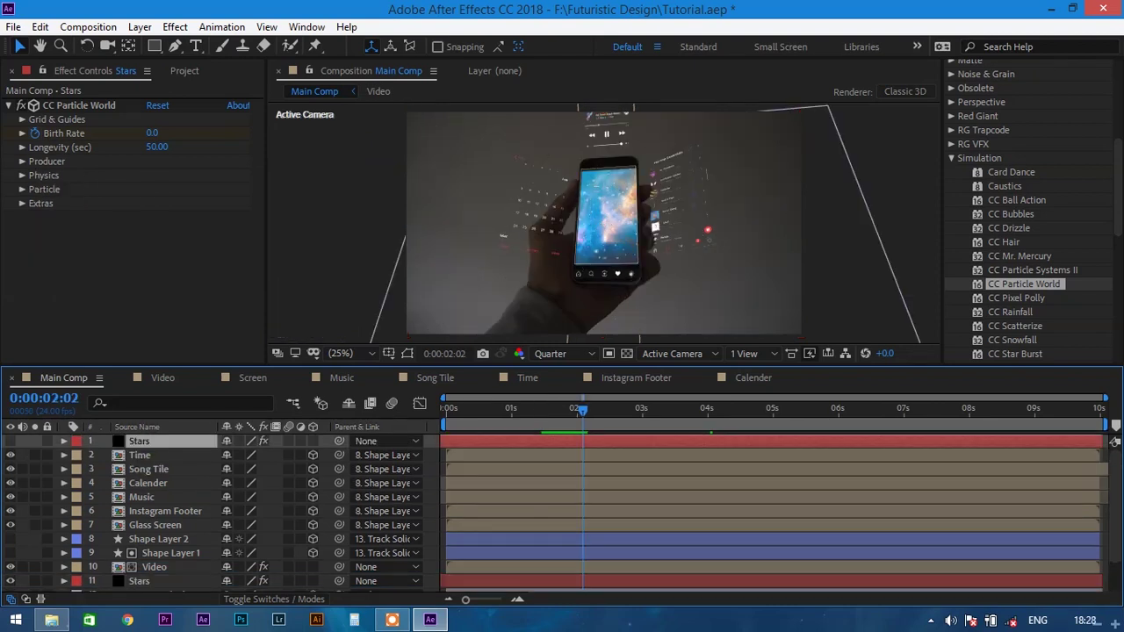
# - Show the upper Stars layer again and lower its Birth Rate at the first keyframe
pyautogui.click(11, 441)
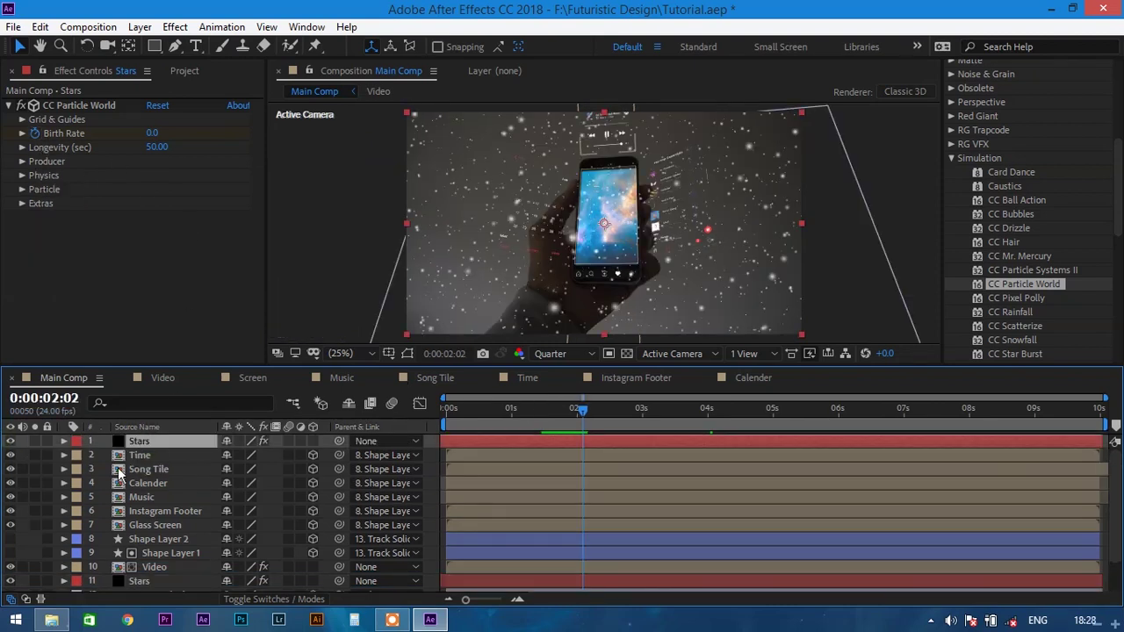
pyautogui.press('u')
pyautogui.click(12, 469)
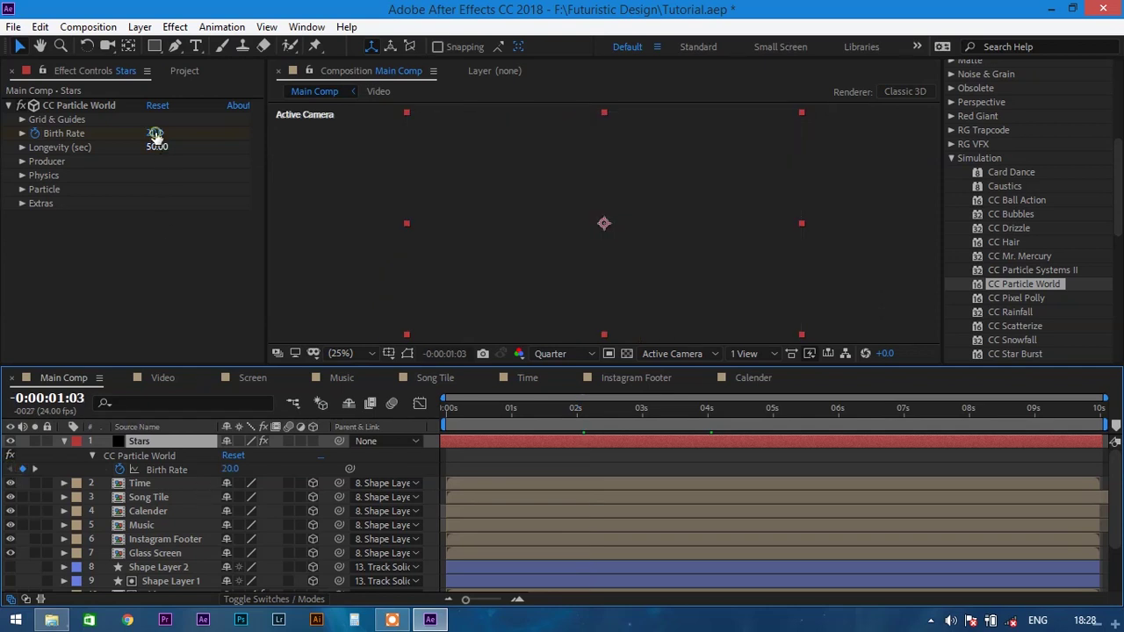
pyautogui.click(156, 132)
pyautogui.press('Return')
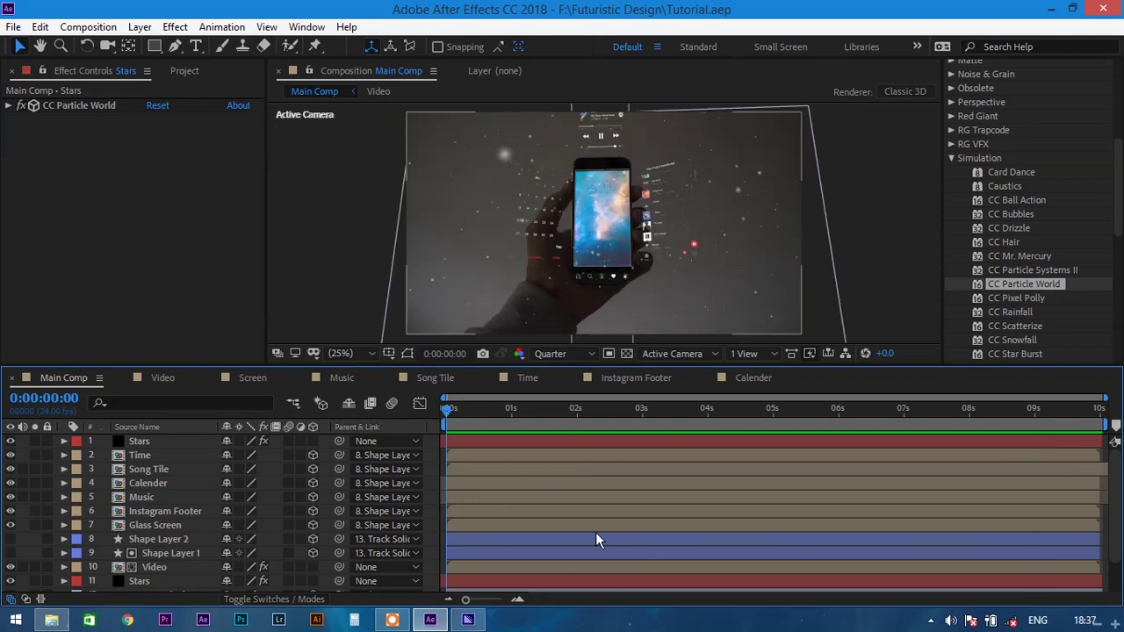
# - Export Main Comp to the Adobe Media Encoder queue and switch to Media Encoder
pyautogui.click(13, 26)
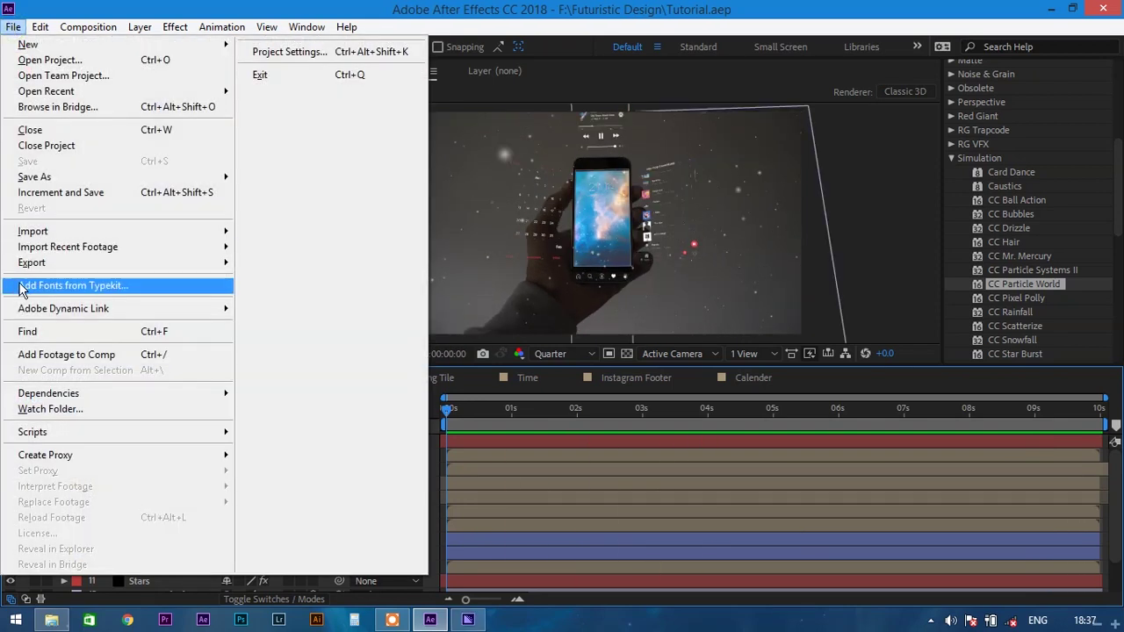
pyautogui.moveTo(40, 263)
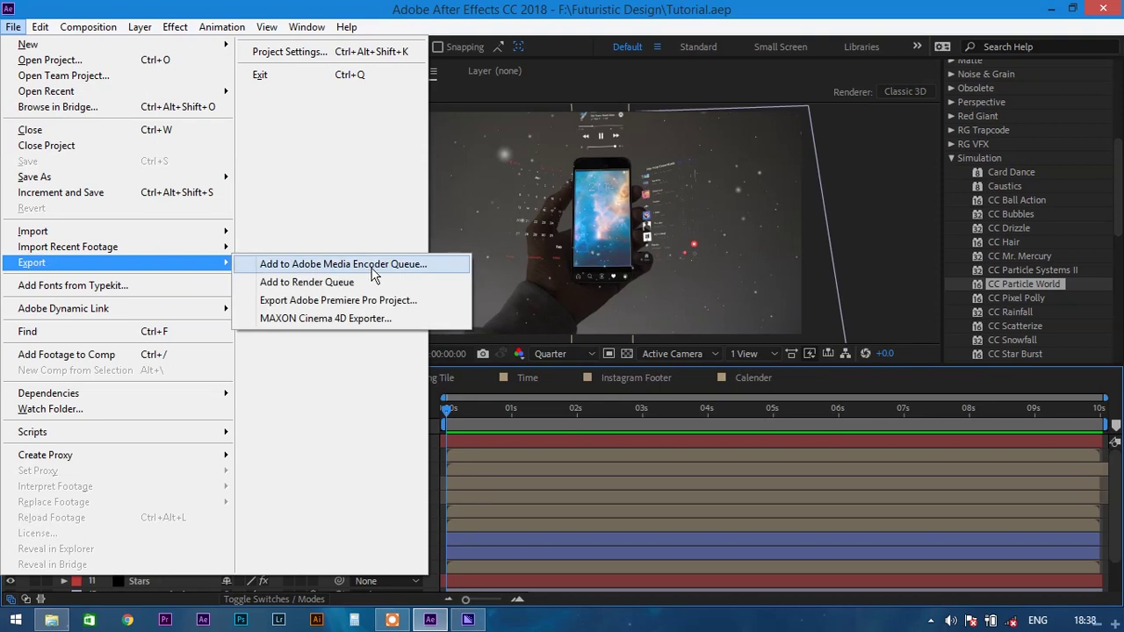
pyautogui.click(474, 621)
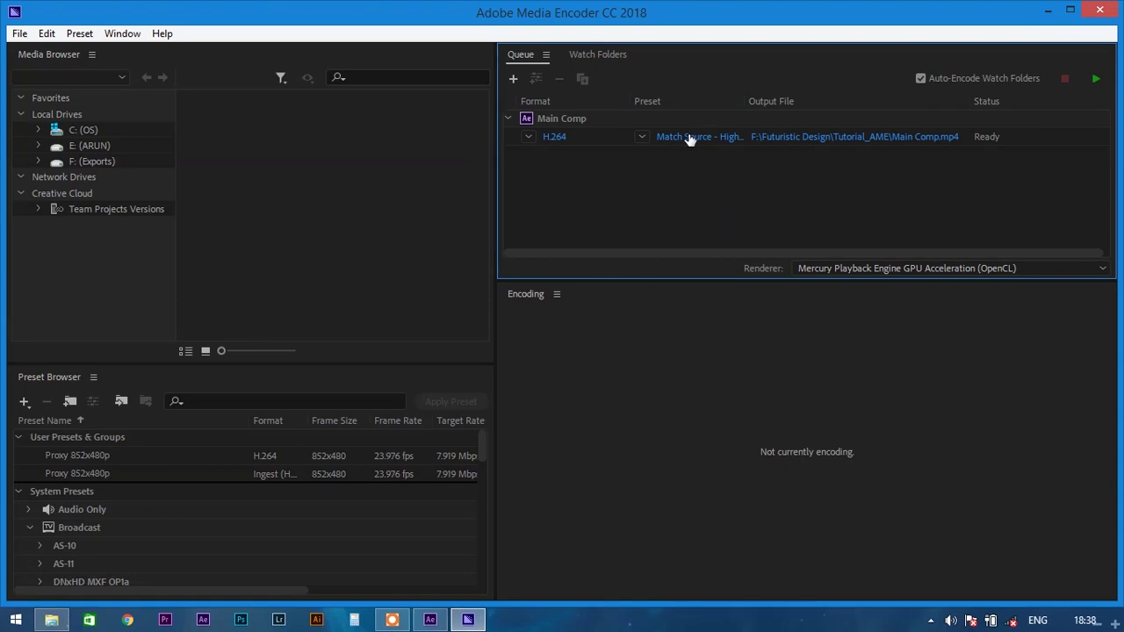
# - Encode the queued Main Comp in H.264 format with the Match Source - High bitrate preset
pyautogui.click(533, 137)
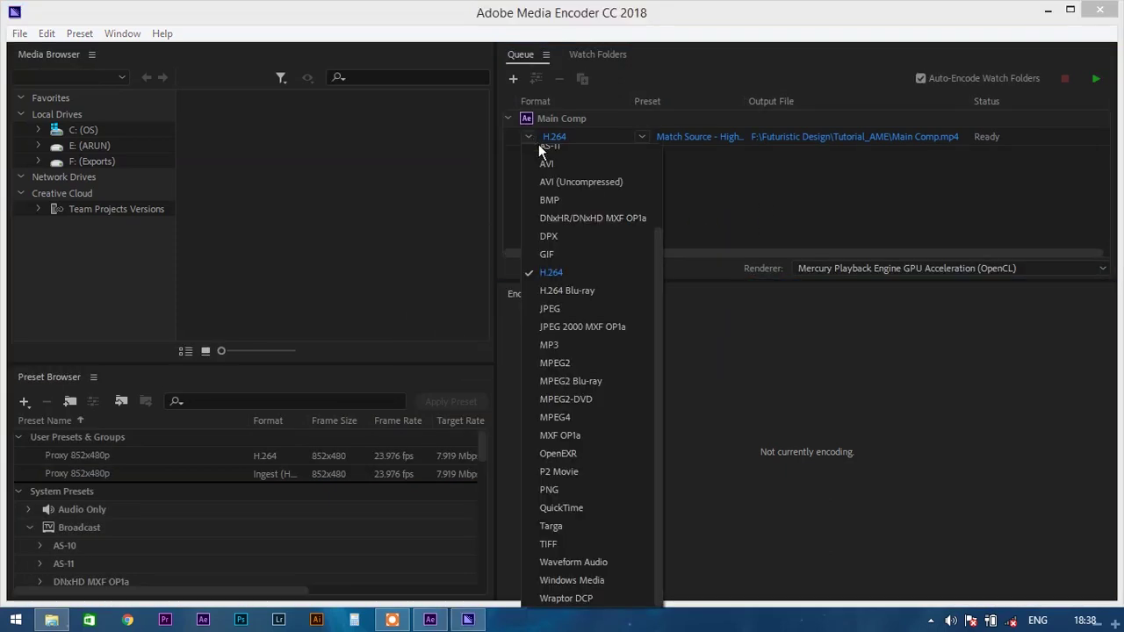
pyautogui.click(608, 276)
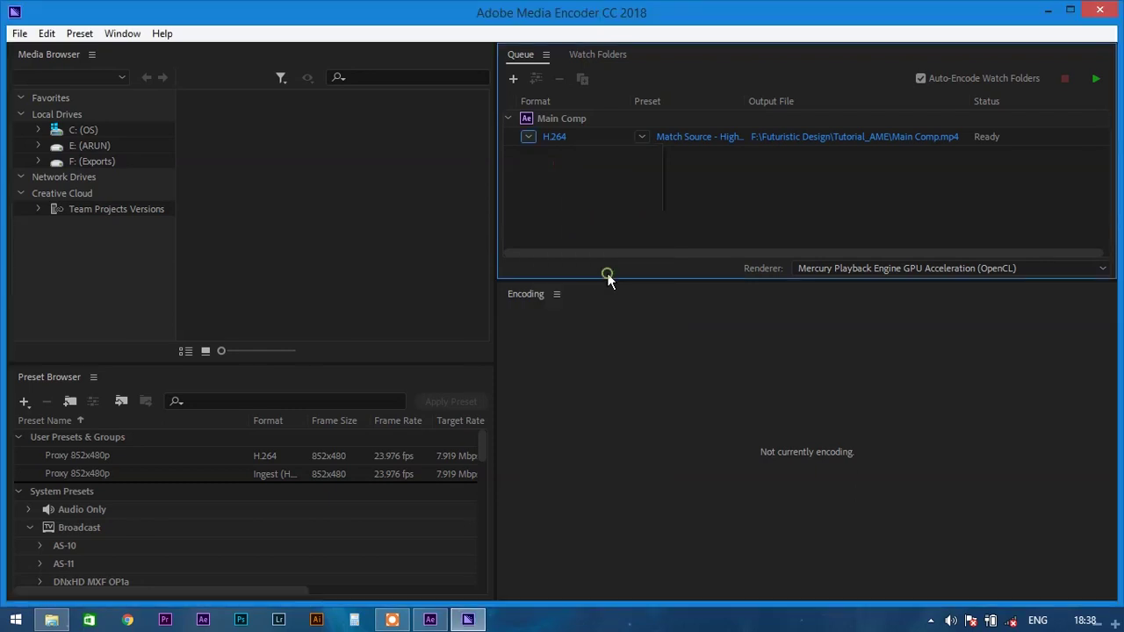
pyautogui.click(642, 138)
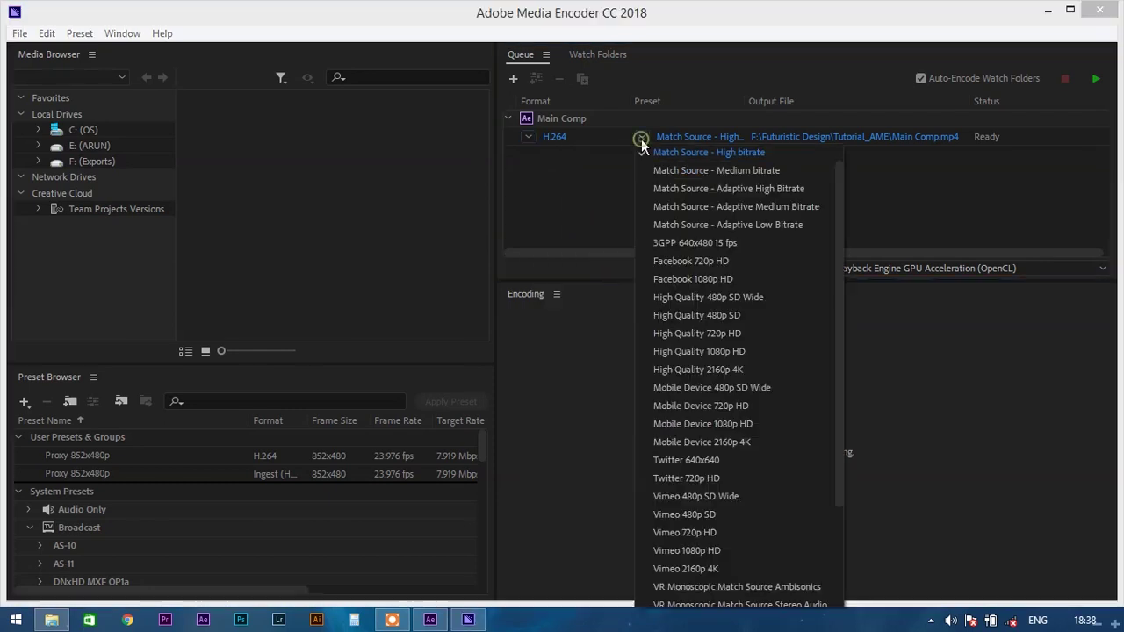
pyautogui.click(713, 154)
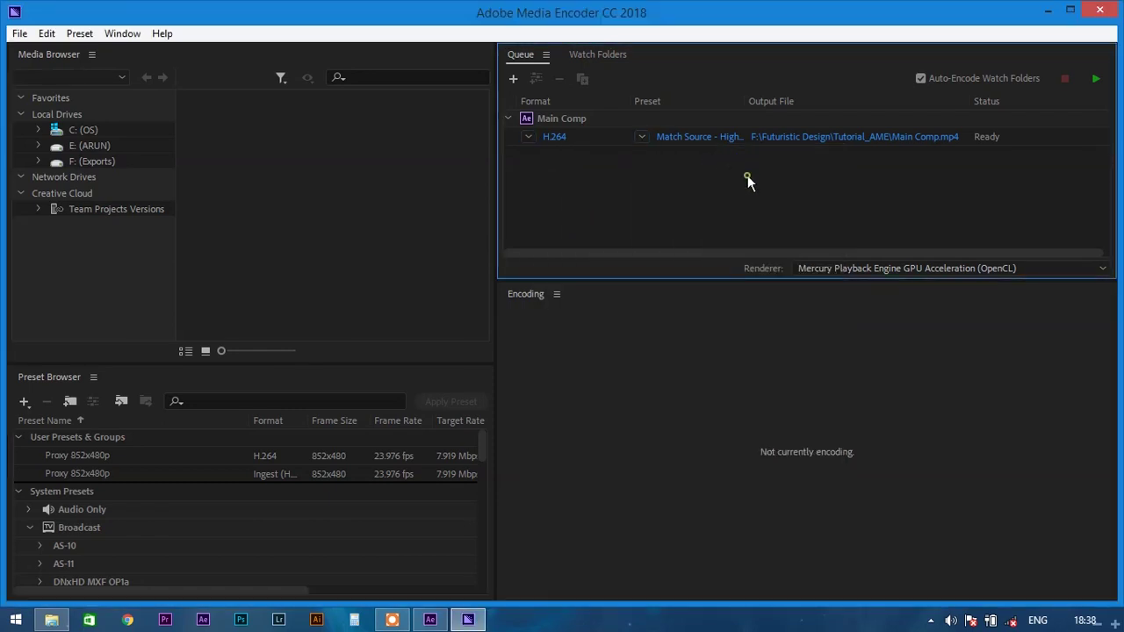
pyautogui.click(1097, 80)
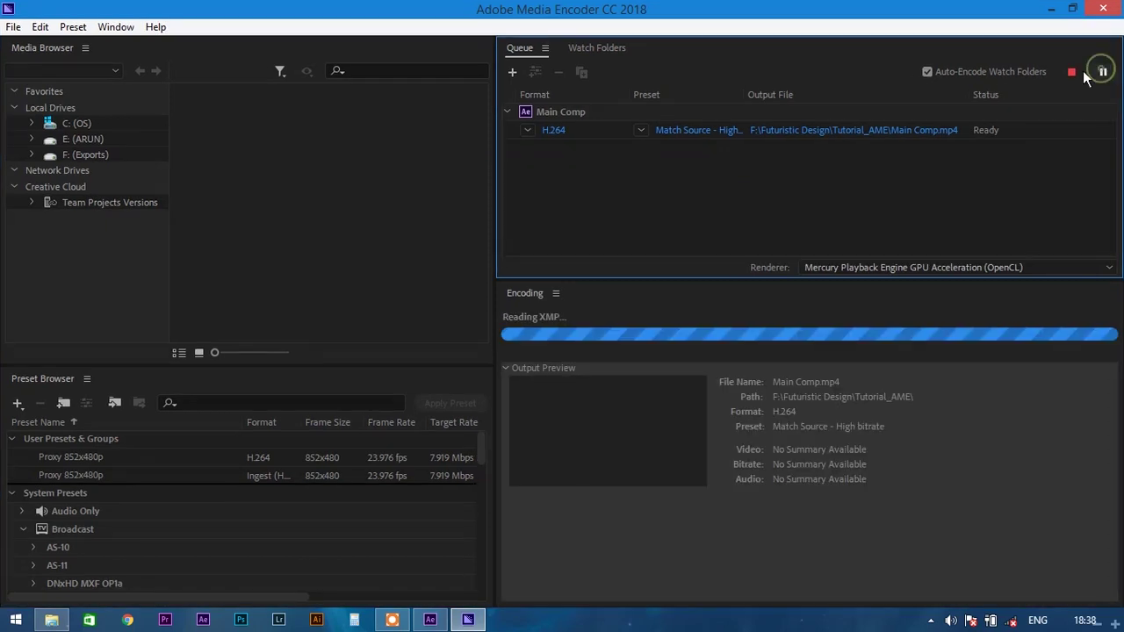